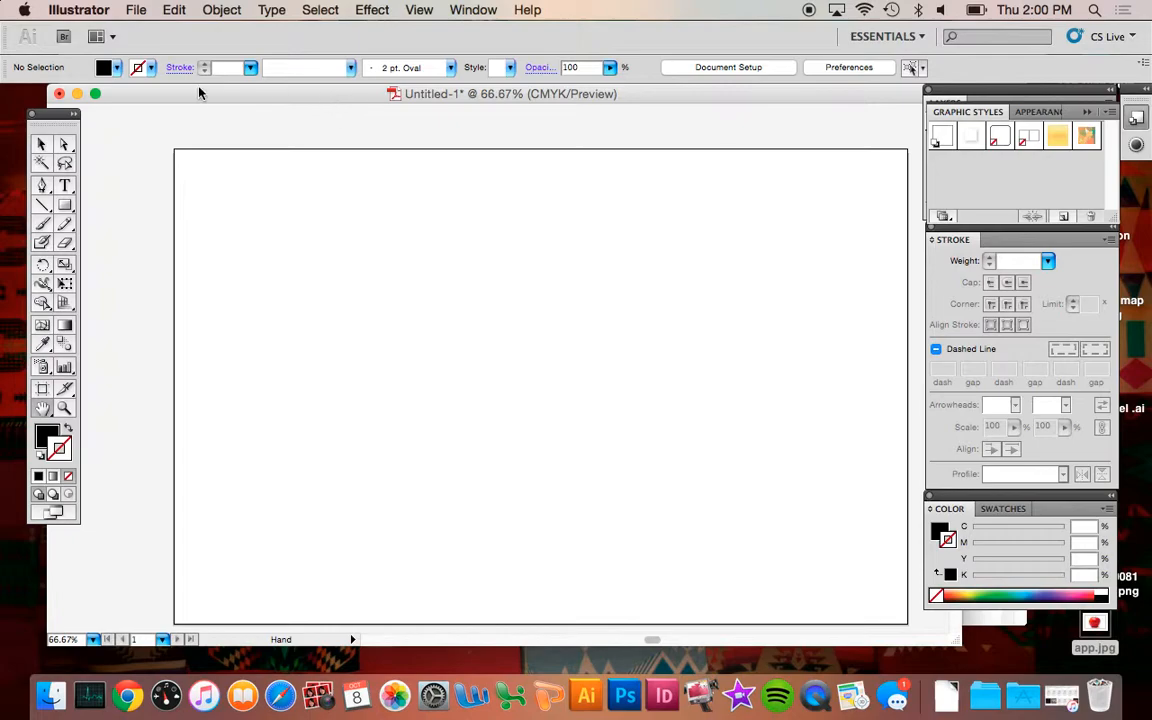
Switch to Chrome and save the gloucesterstage.com red apple image from the search results to the desktop.
left_click_drag(157, 97, 157, 220)
left_click(695, 183)
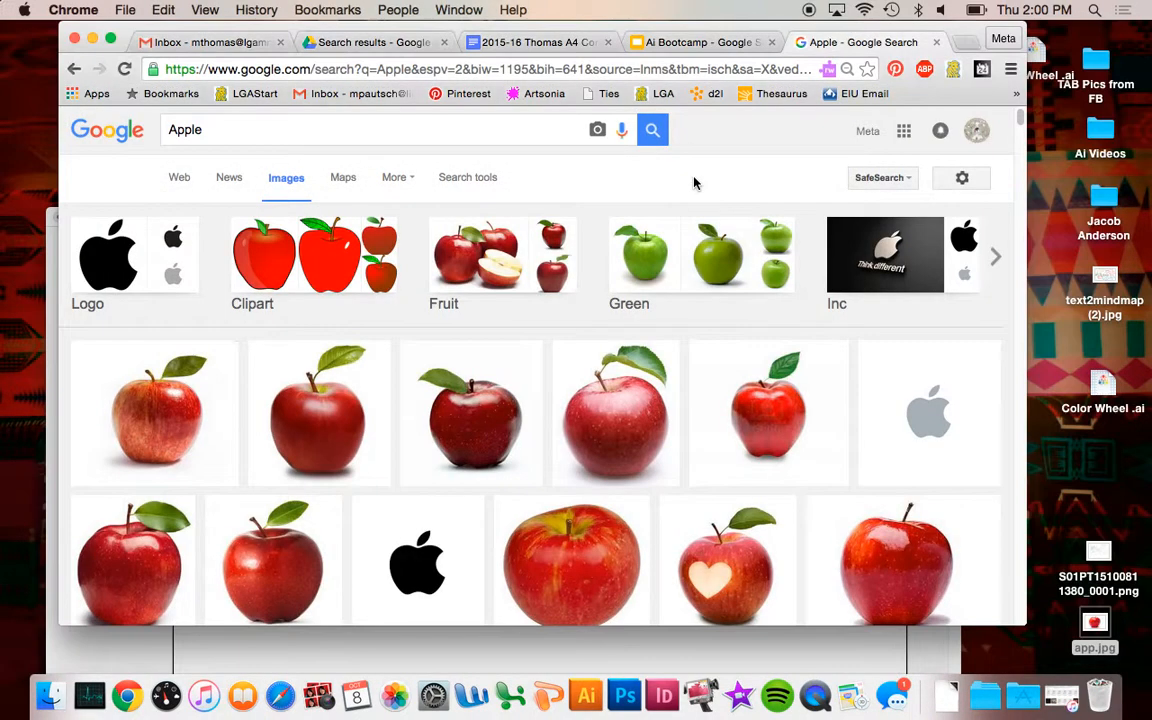
left_click(310, 418)
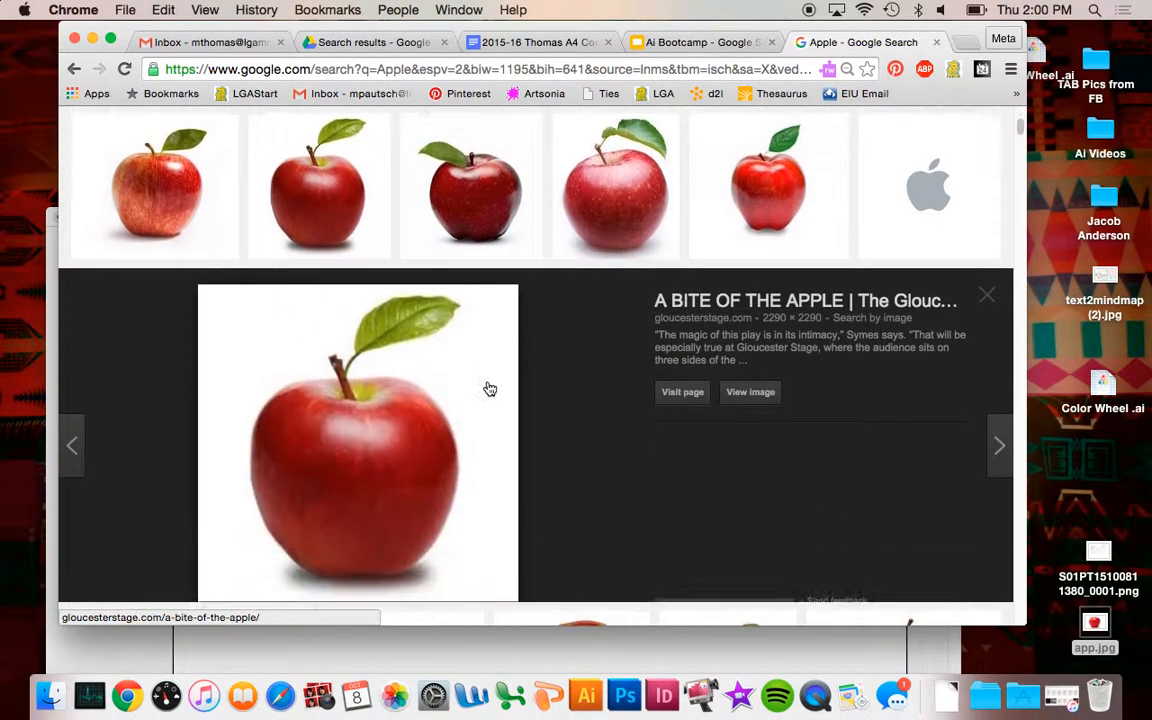
left_click_drag(399, 422, 1090, 486)
Switch back to Illustrator and place apples2.jpg from the desktop into the untitled document.
left_click(686, 652)
left_click_drag(556, 233, 522, 93)
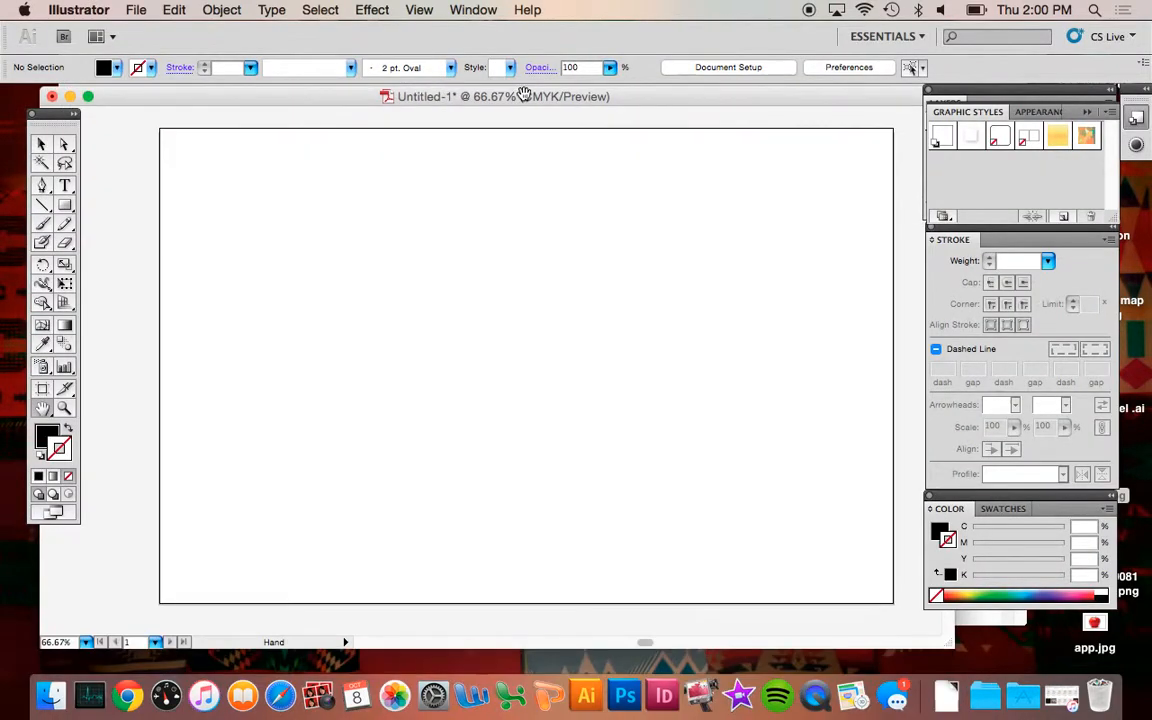
left_click(1093, 583)
left_click_drag(1099, 470, 387, 301)
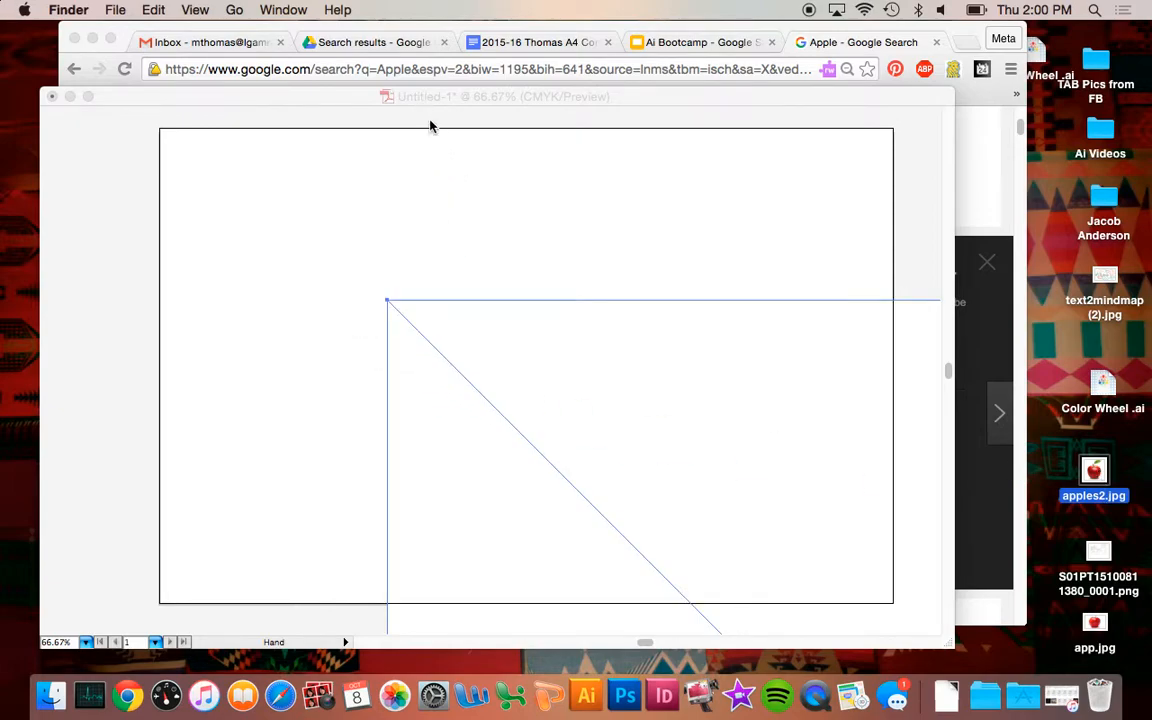
left_click(597, 429)
Scale the placed apple image down proportionally to fit the artboard and move it onto the artboard's left half.
left_click_drag(596, 417, 463, 284)
key("super+minus")
key("super+minus")
key("super+minus")
key("super+minus")
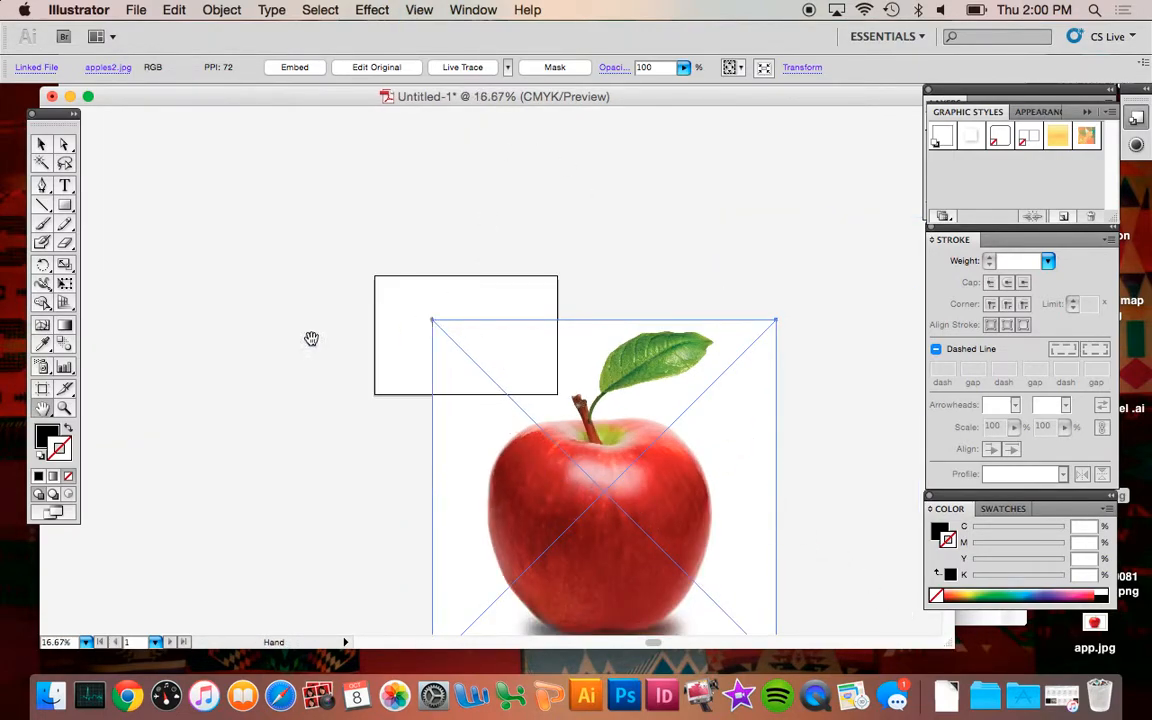
left_click(41, 146)
left_click_drag(432, 320, 683, 571)
left_click_drag(722, 619, 422, 334)
Open the Live Trace tracing options for the placed apple image, agreeing to continue with the large image.
key("super+equal")
key("super+equal")
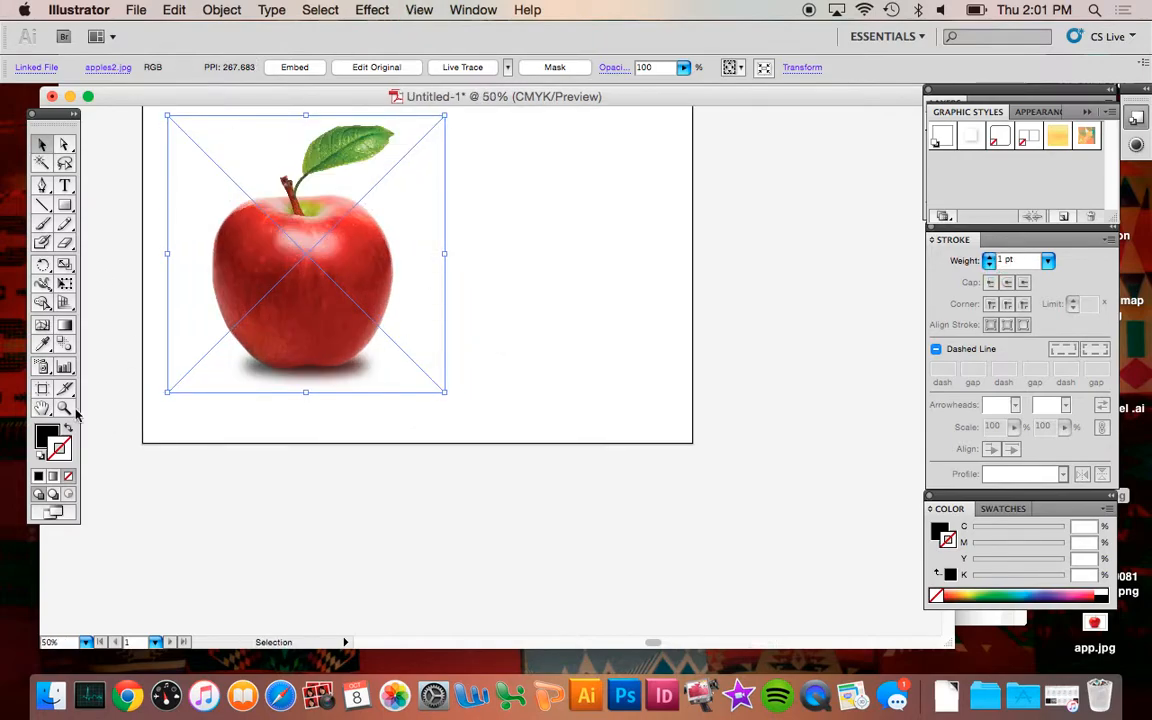
left_click(42, 407)
left_click_drag(569, 430, 657, 537)
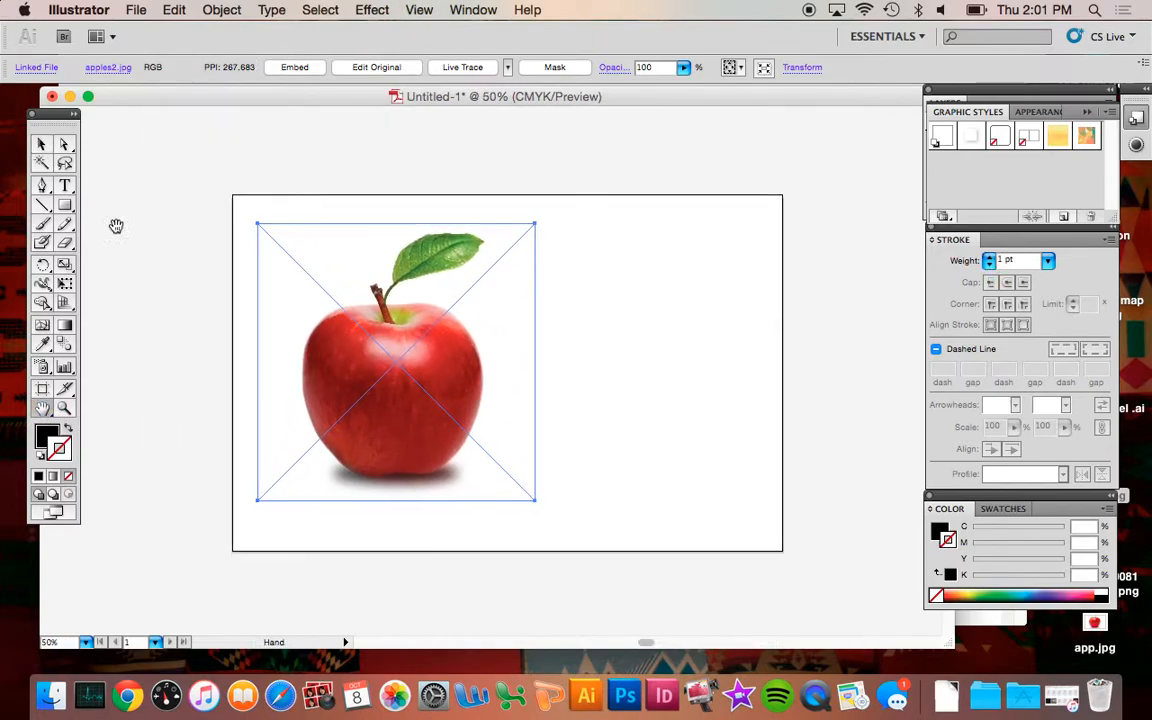
left_click(41, 144)
left_click(222, 9)
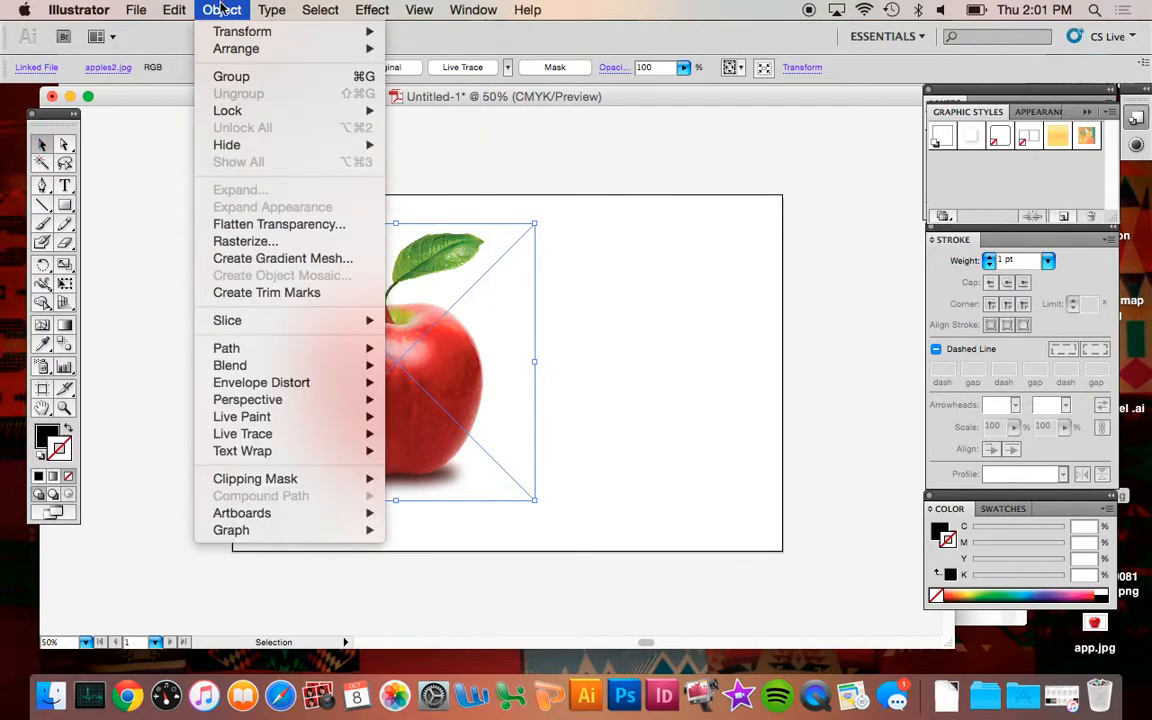
mouse_move(300, 433)
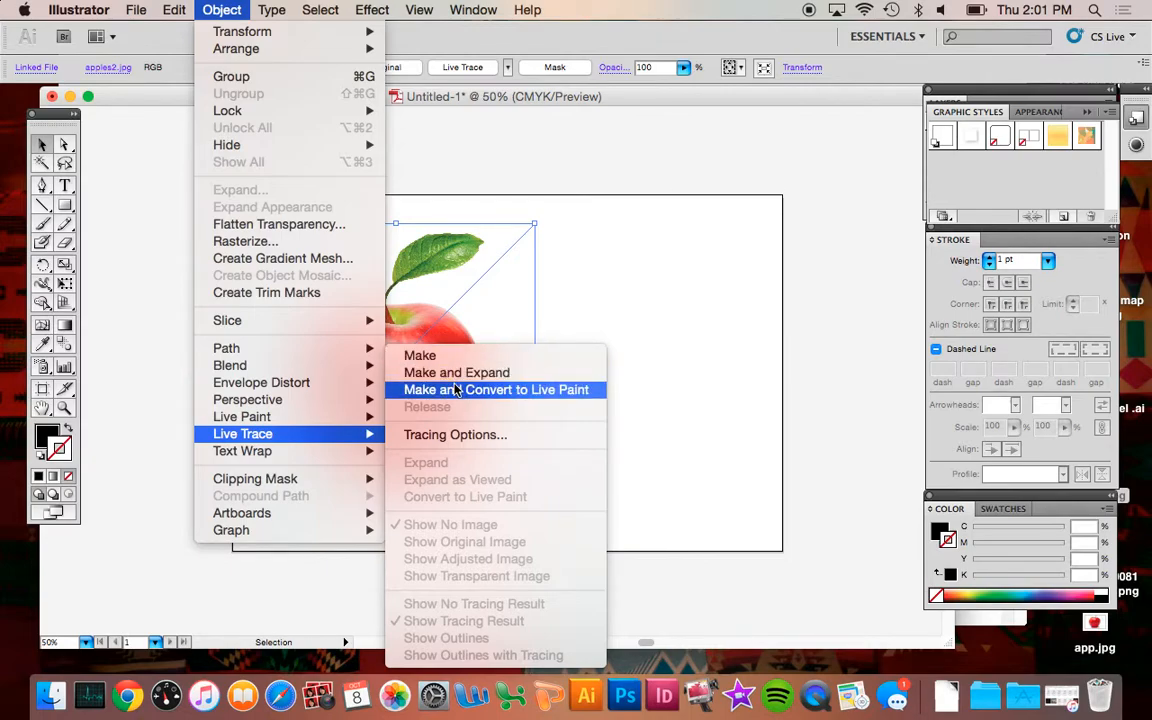
left_click(455, 440)
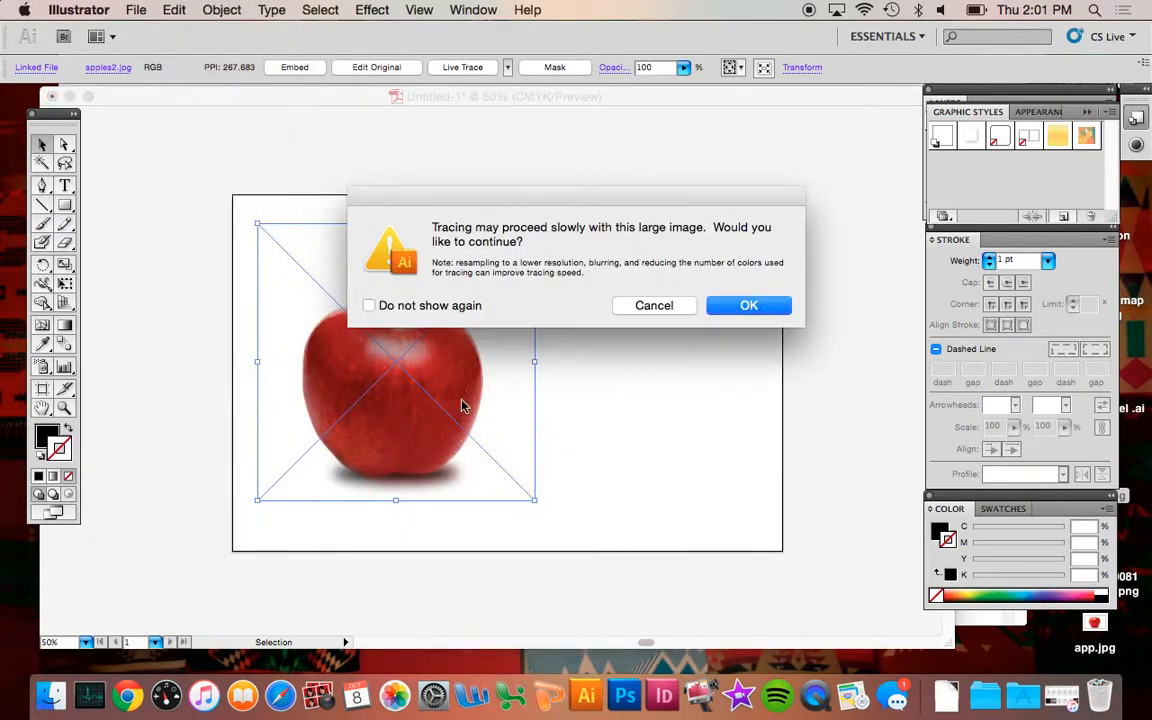
left_click_drag(527, 206, 549, 147)
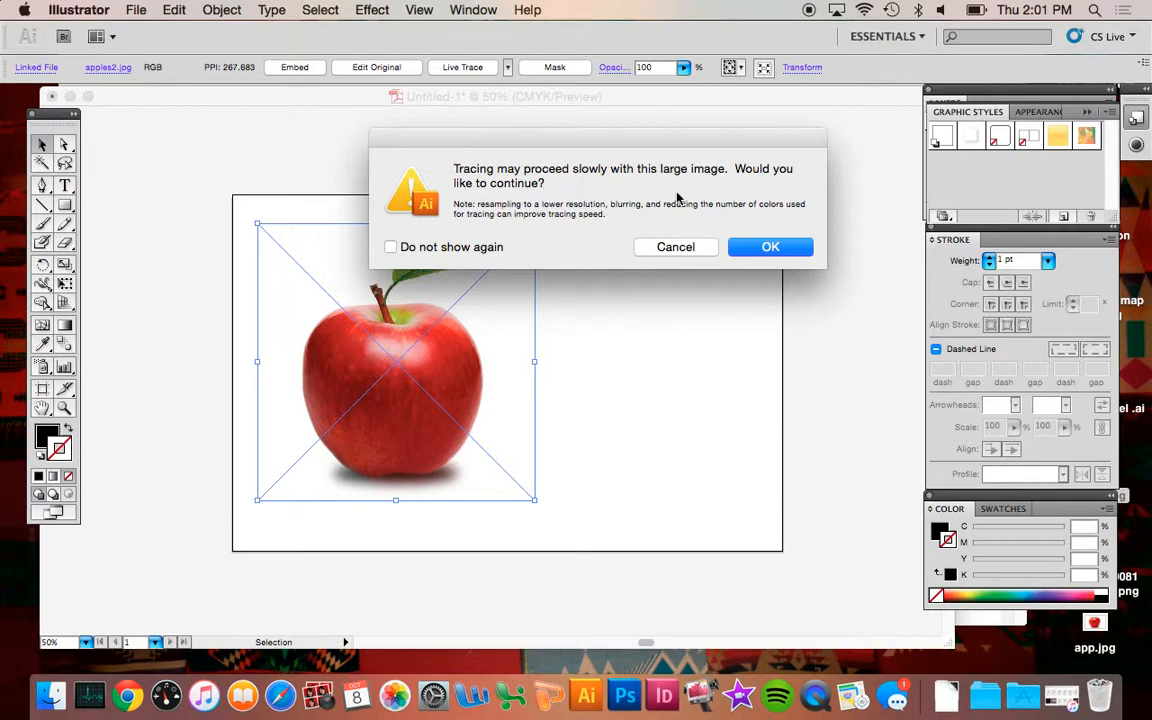
left_click(767, 248)
Turn on the tracing preview and choose the Color 6 preset for the apple.
left_click_drag(656, 130, 838, 120)
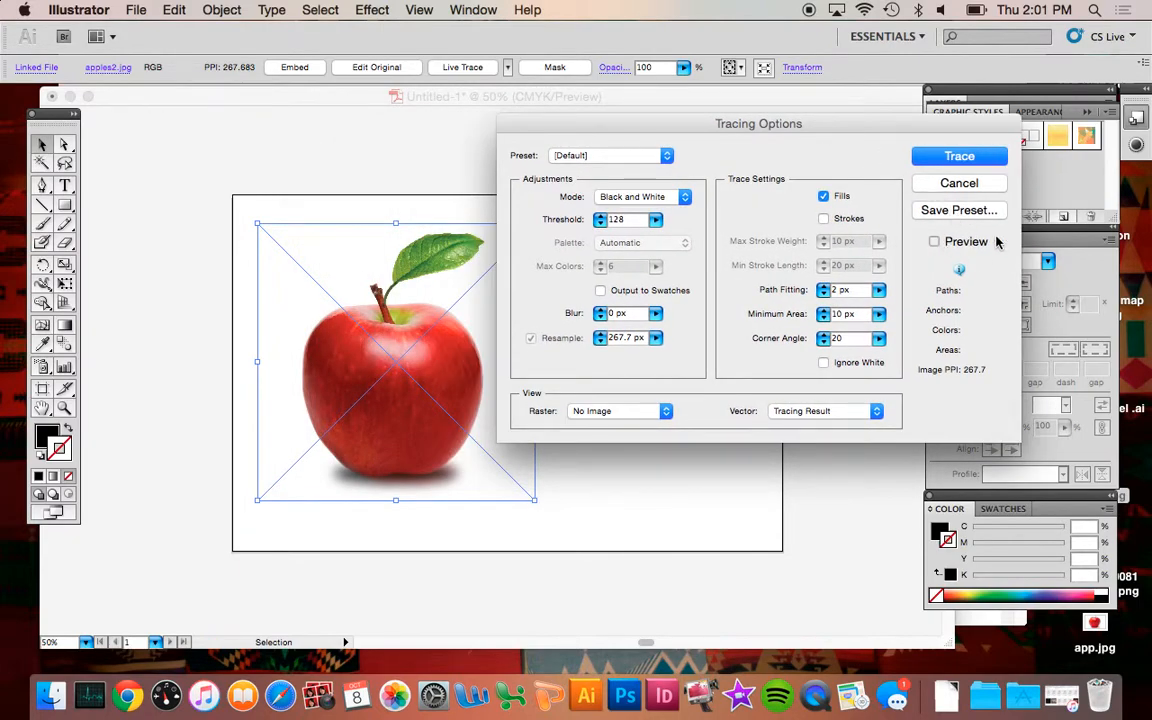
left_click(940, 243)
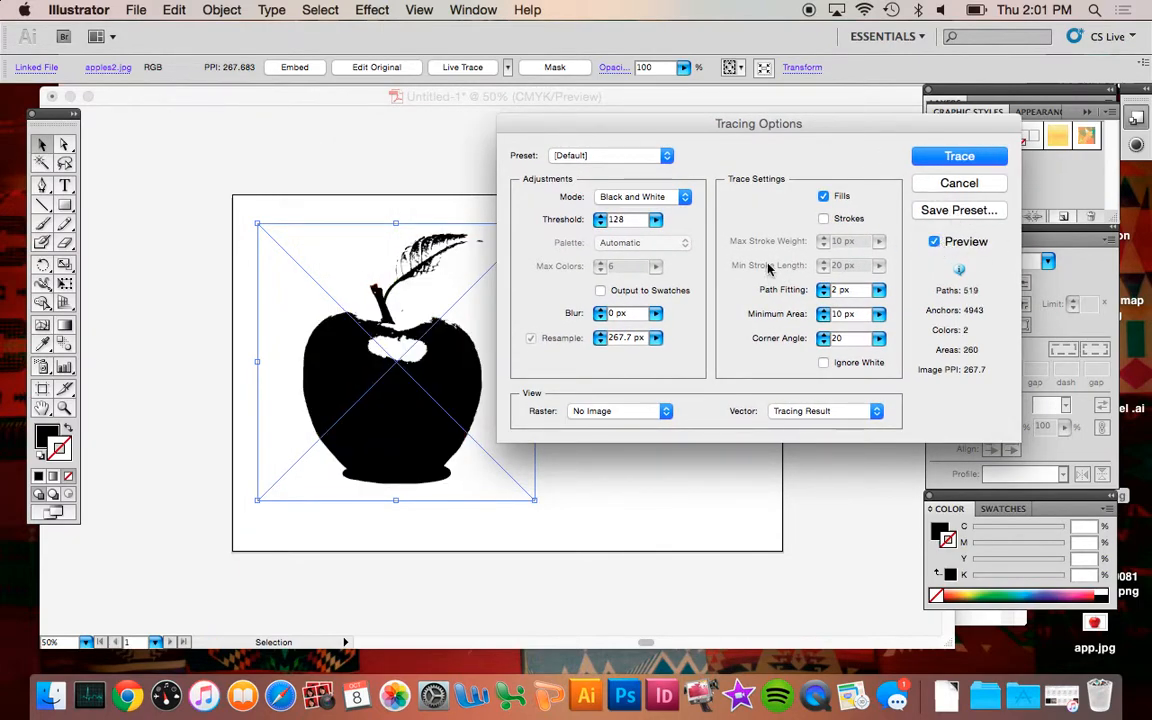
left_click_drag(501, 124, 583, 121)
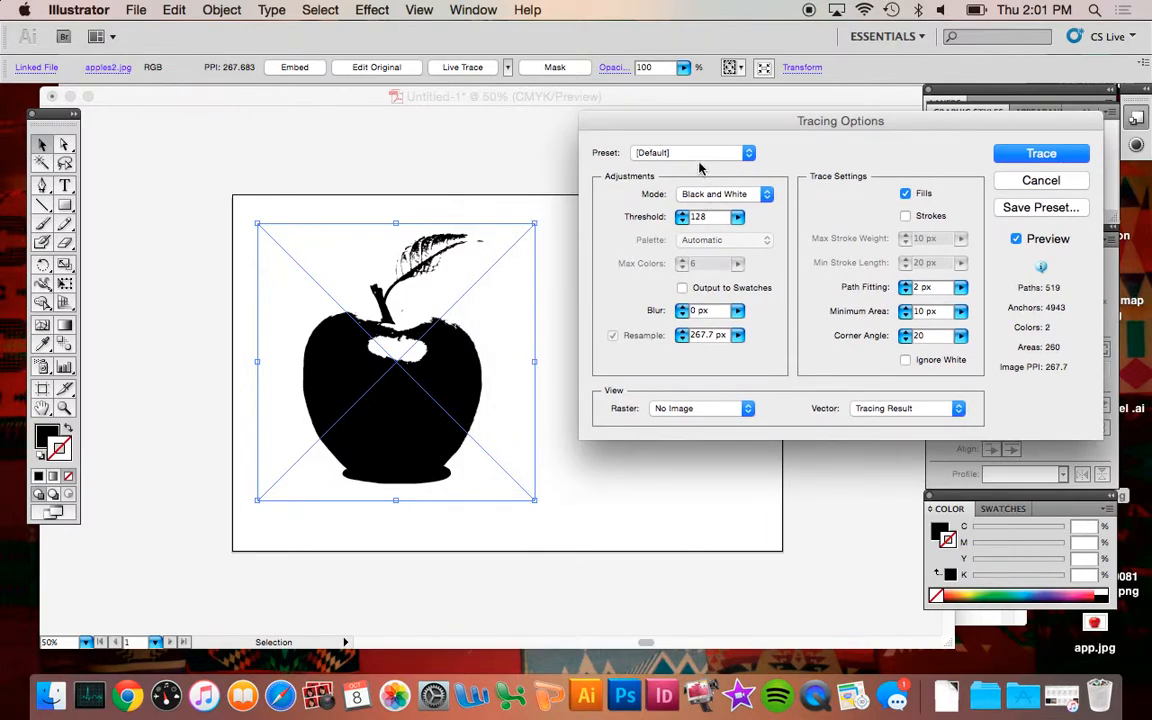
left_click(633, 152)
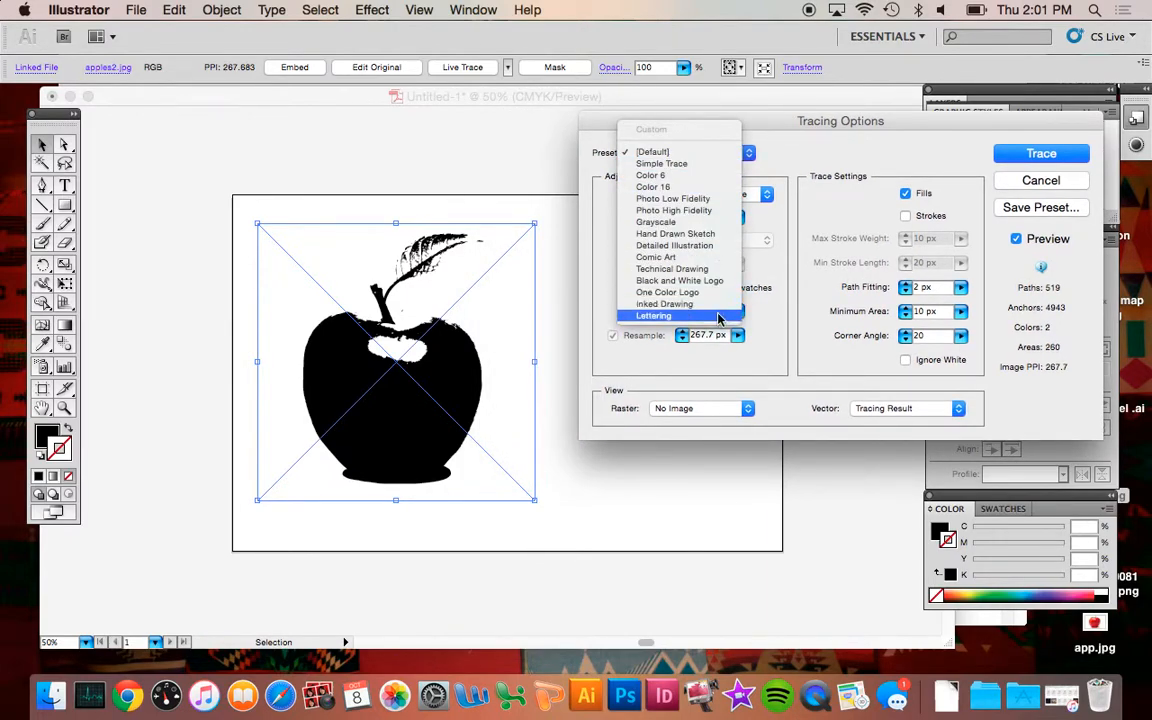
left_click(693, 176)
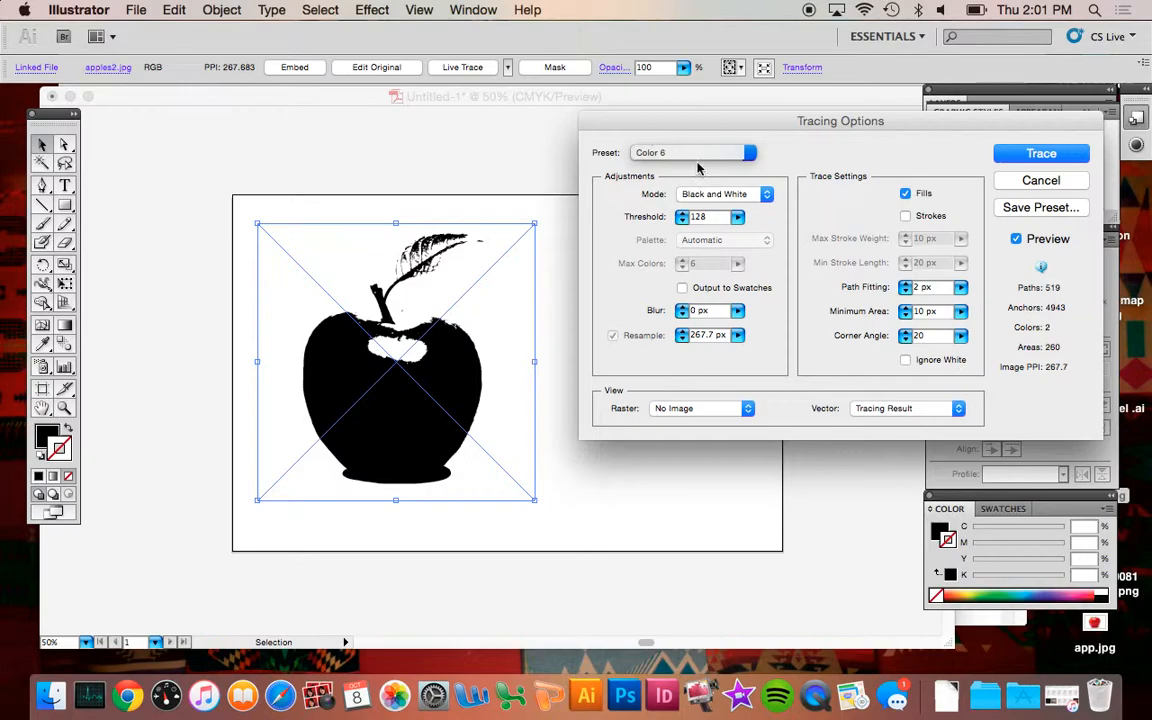
left_click(700, 158)
left_click(700, 158)
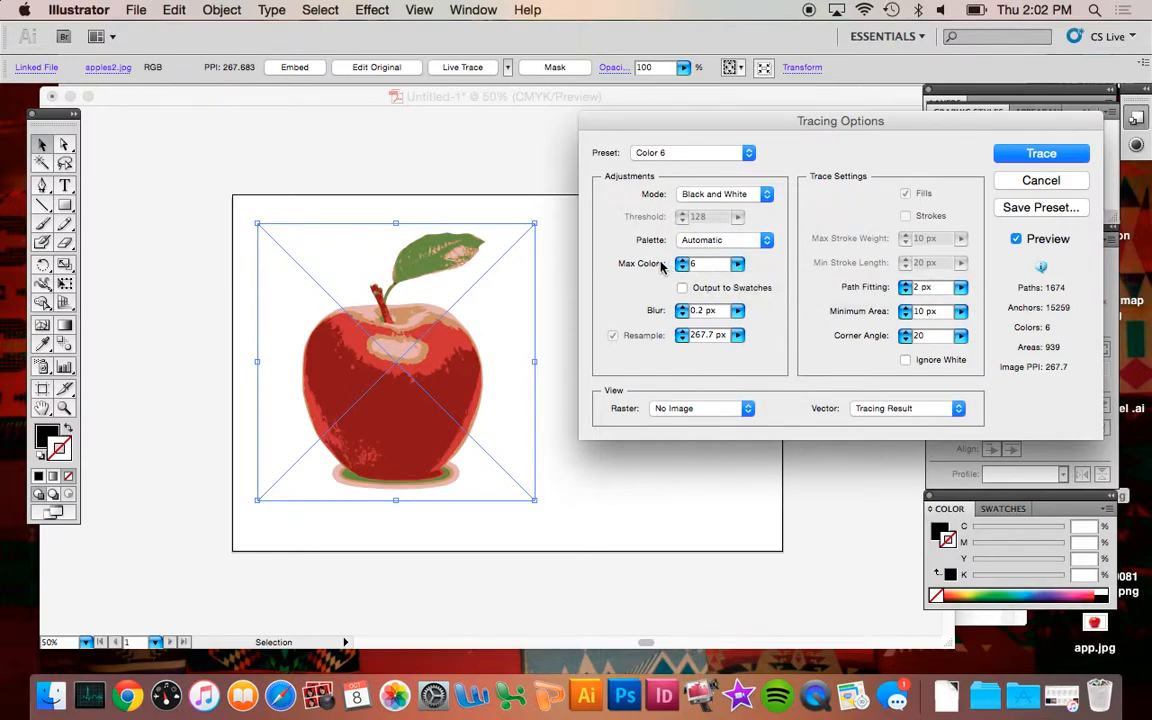
Set the maximum colors to 73 and run the trace on the apple image.
left_click(738, 264)
left_click_drag(644, 286, 668, 286)
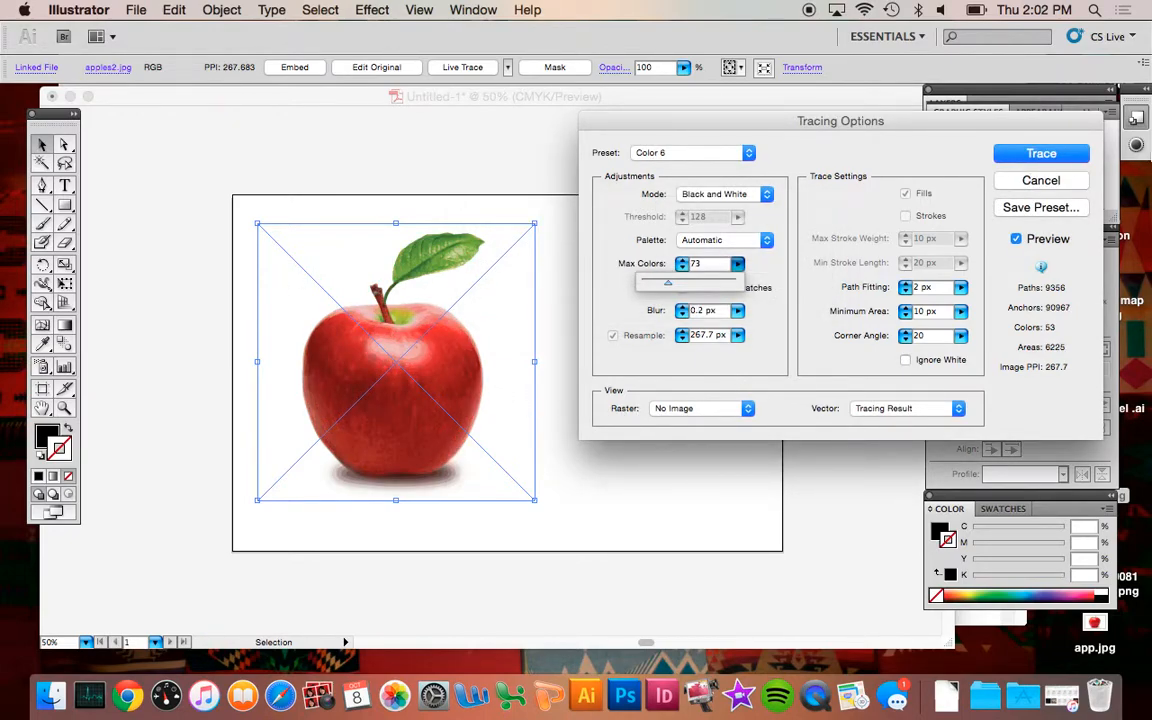
left_click(1042, 155)
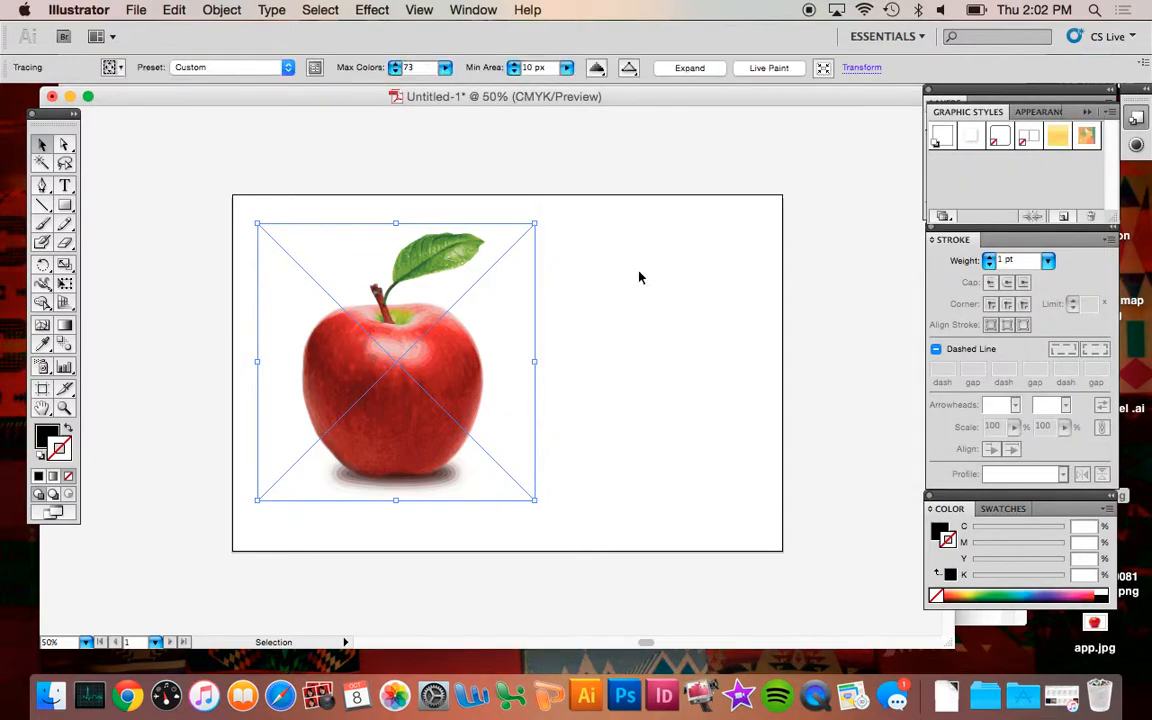
Examine the traced color areas around the apple's highlight up close, and return to a view of the whole apple.
left_click(64, 407)
left_click(256, 382)
left_click(722, 381)
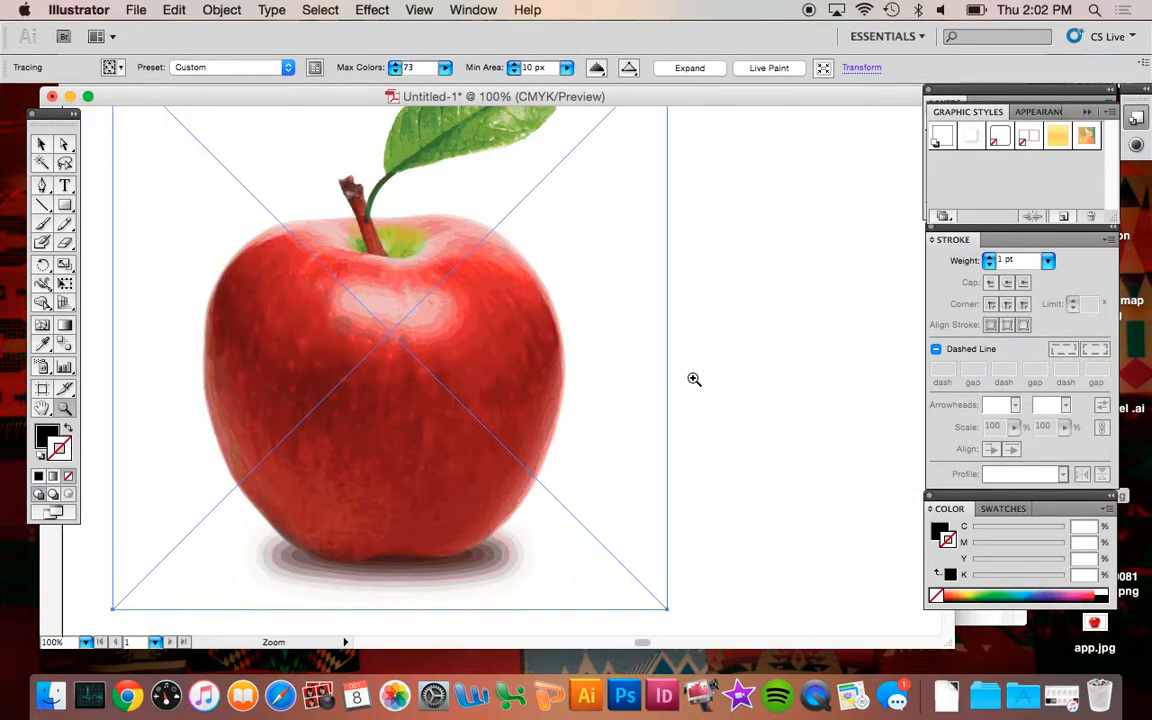
left_click(455, 339)
left_click(442, 362)
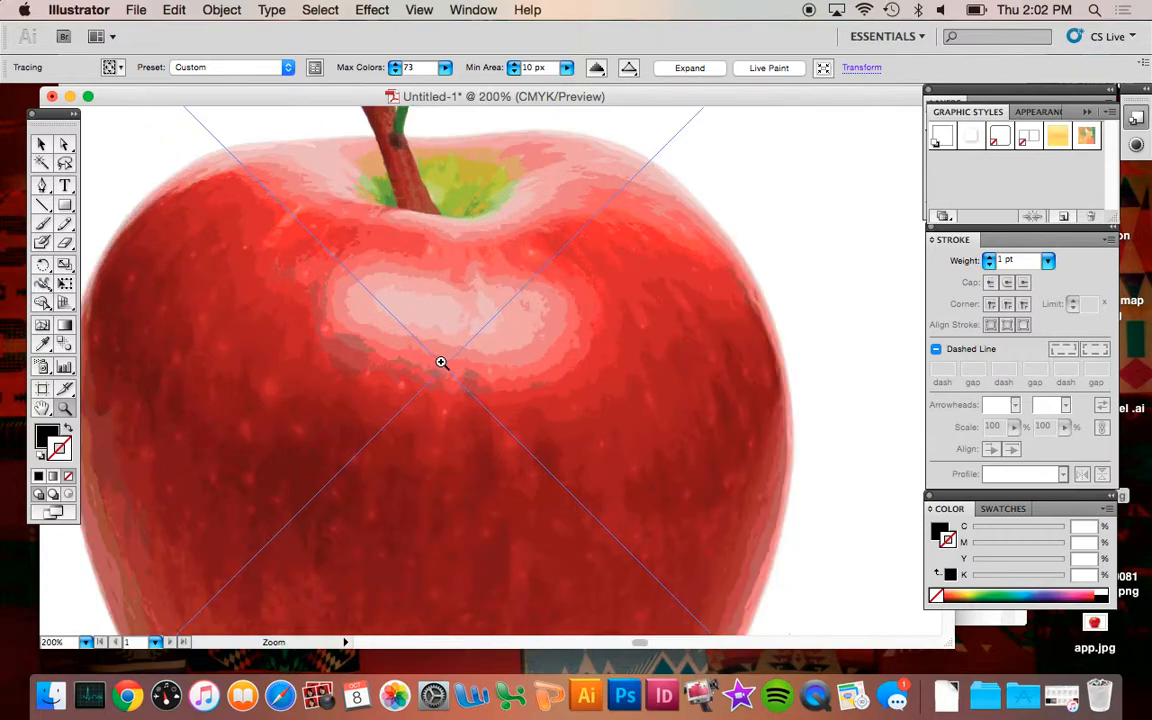
left_click(490, 350)
left_click(522, 342)
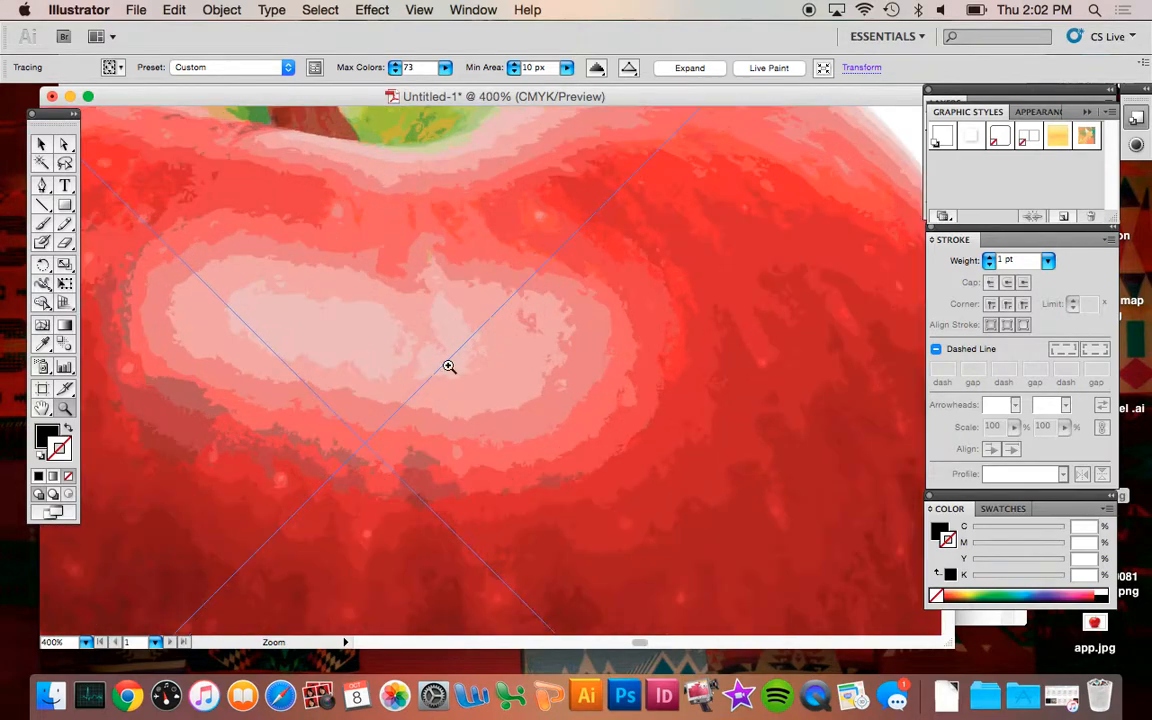
left_click(482, 316)
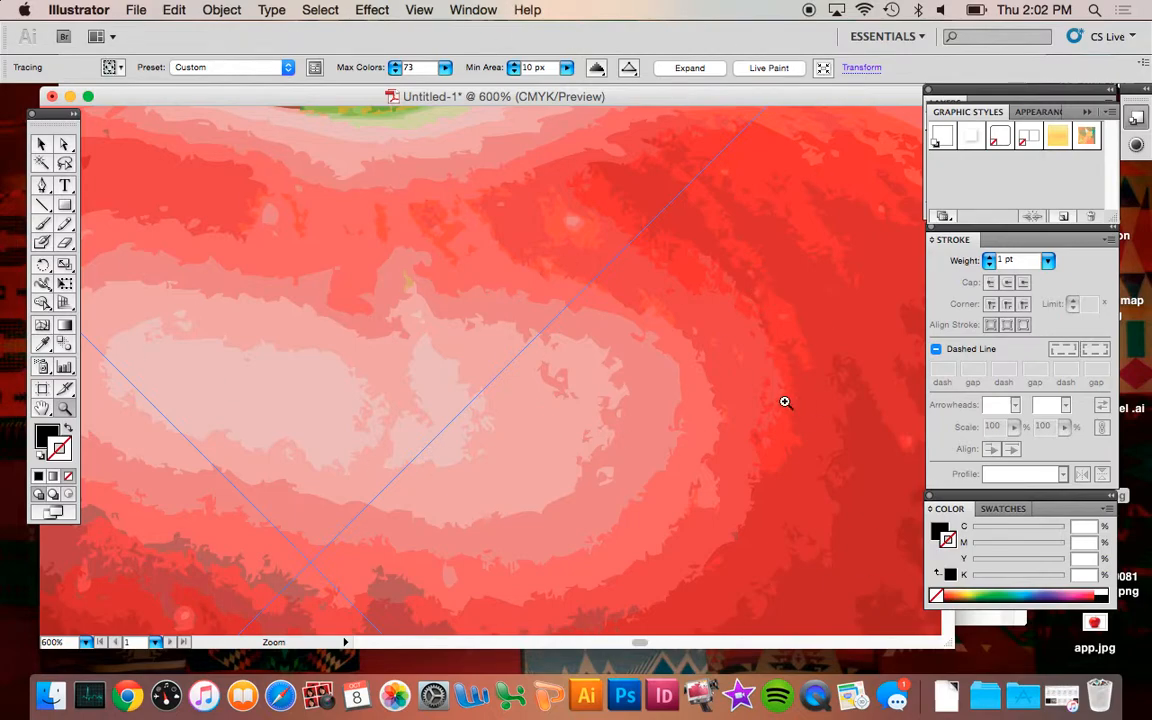
key("super+0")
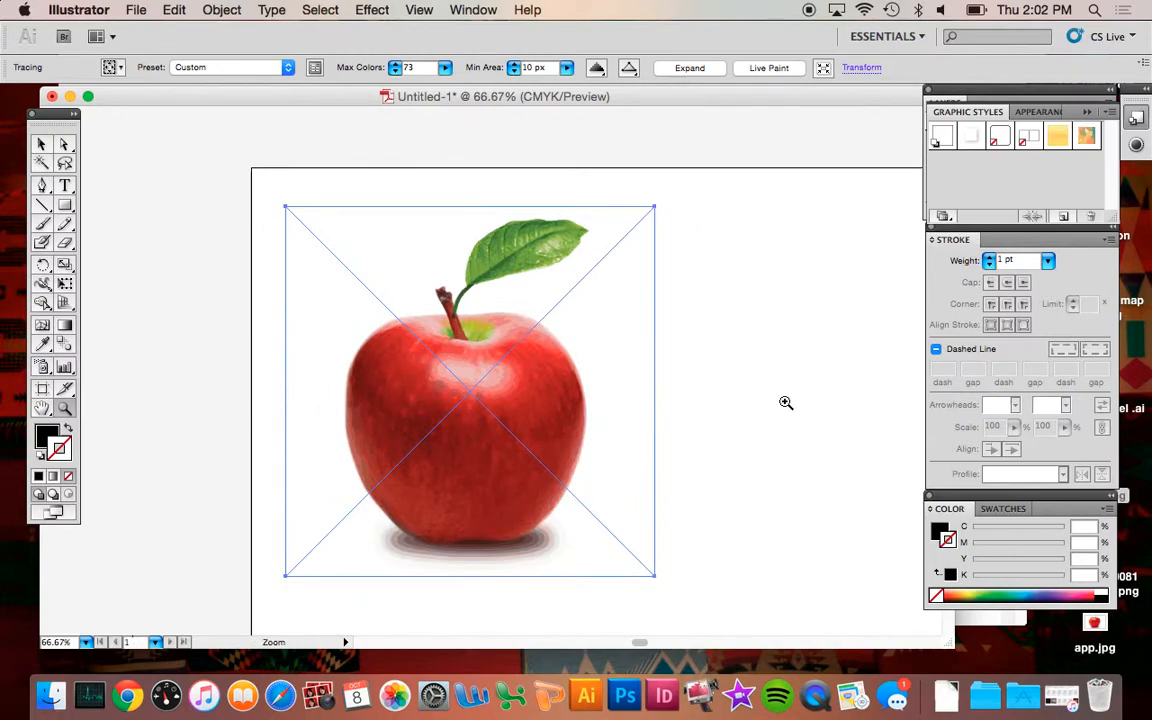
scroll(750, 365, "down", 1)
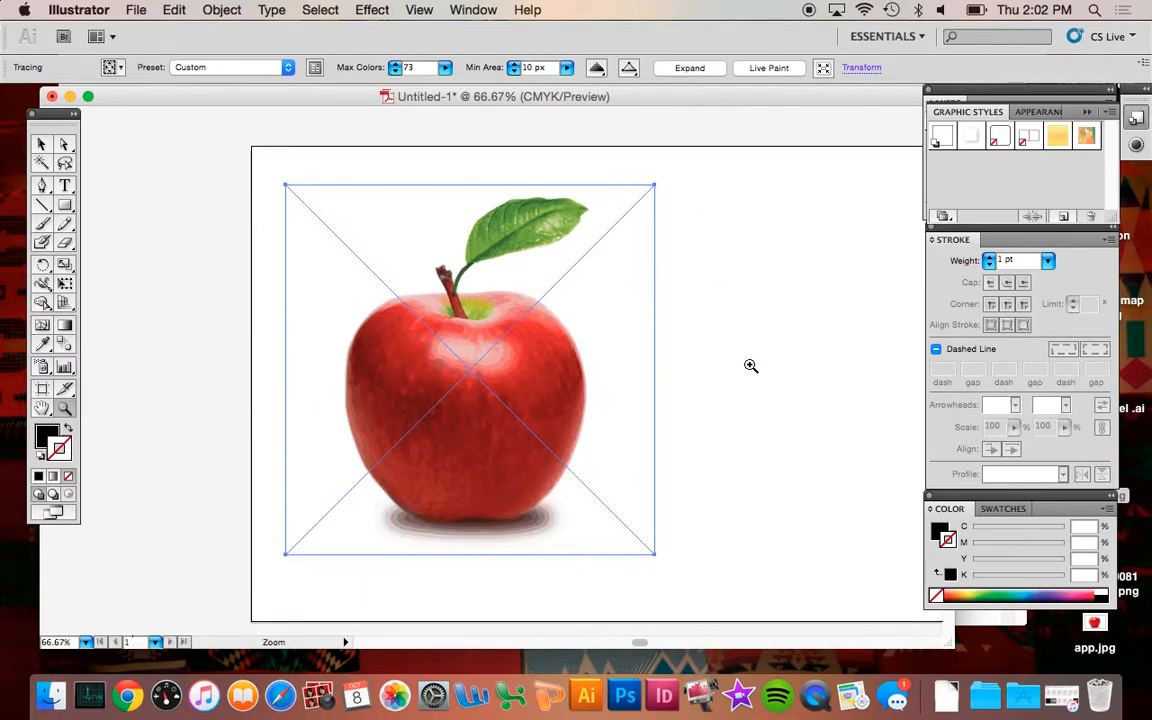
Expand the traced apple into editable vector paths and delete the expanded artwork from the artboard.
left_click(690, 68)
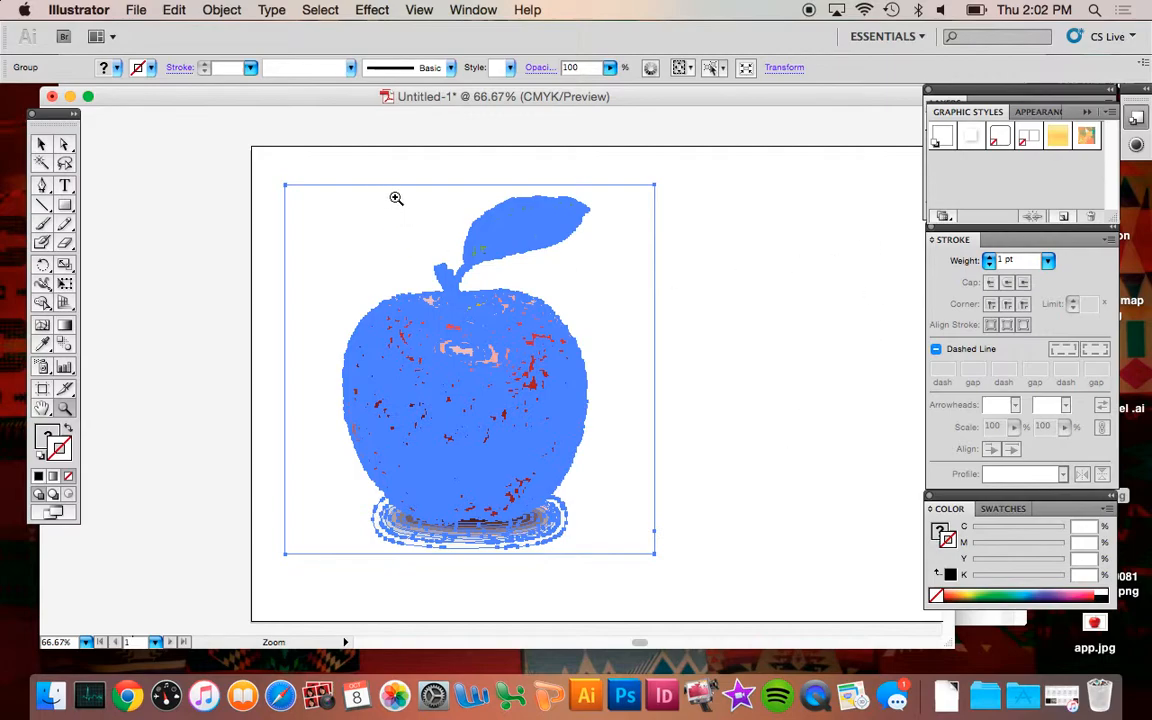
left_click(41, 146)
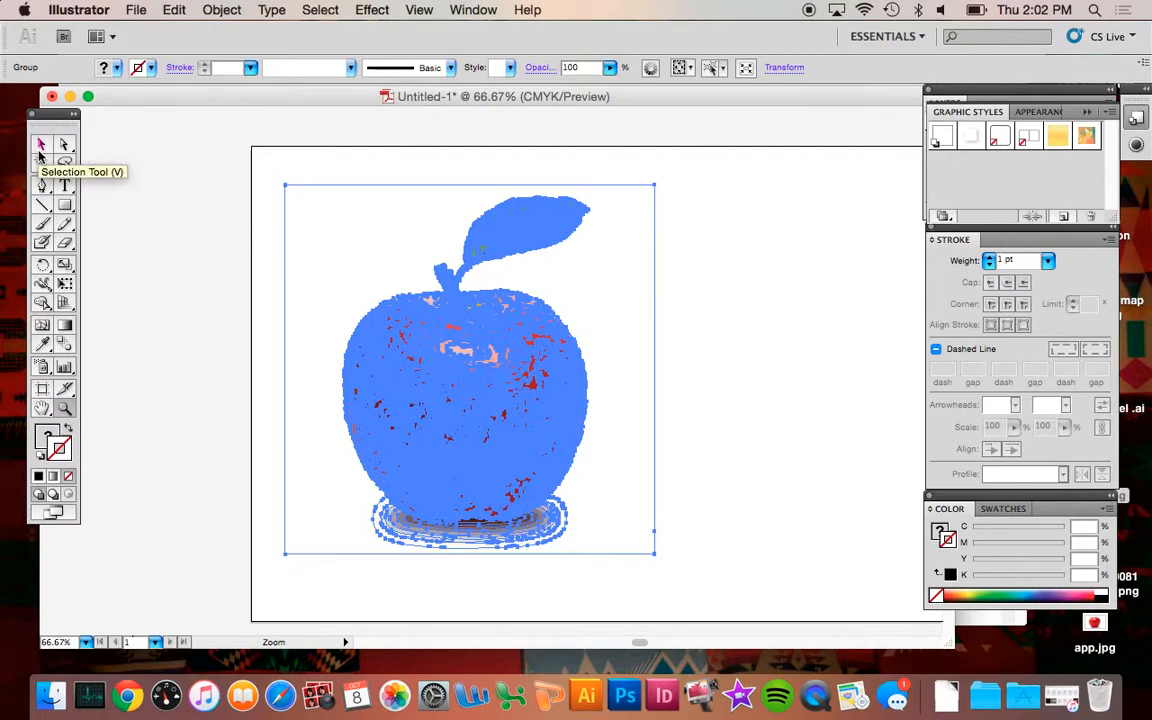
key("Delete")
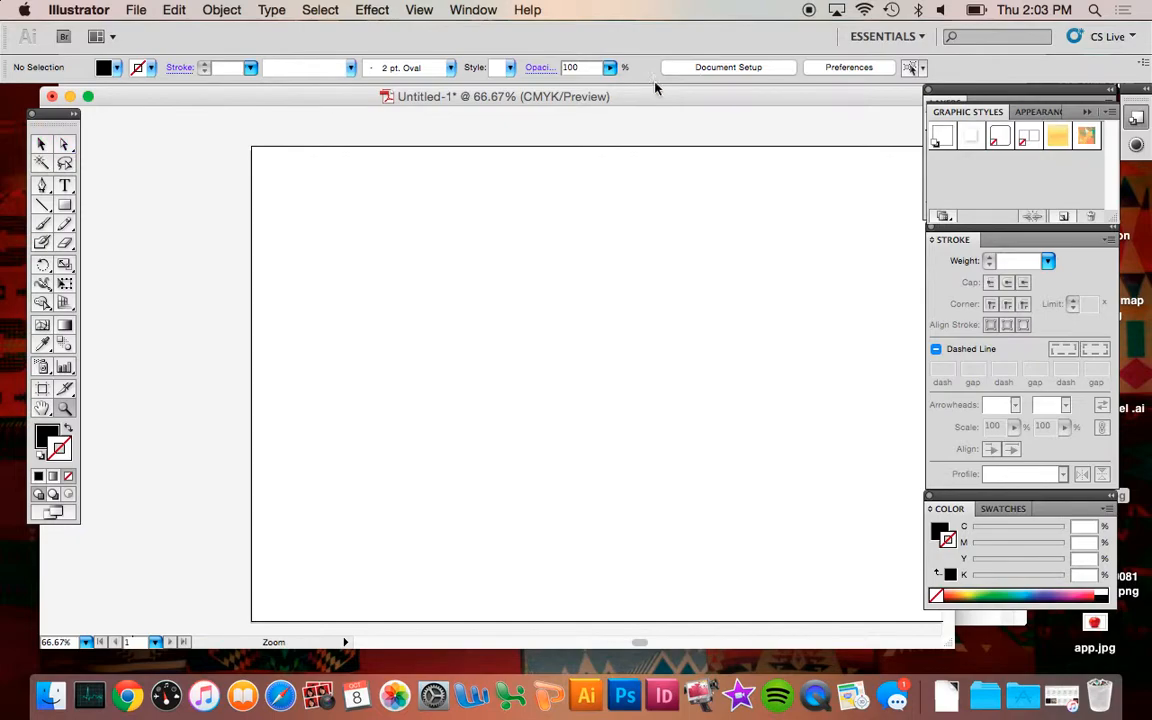
Switch to Chrome and compare the pixel dimensions of several apple photos, browsing further image results.
left_click_drag(686, 107, 681, 338)
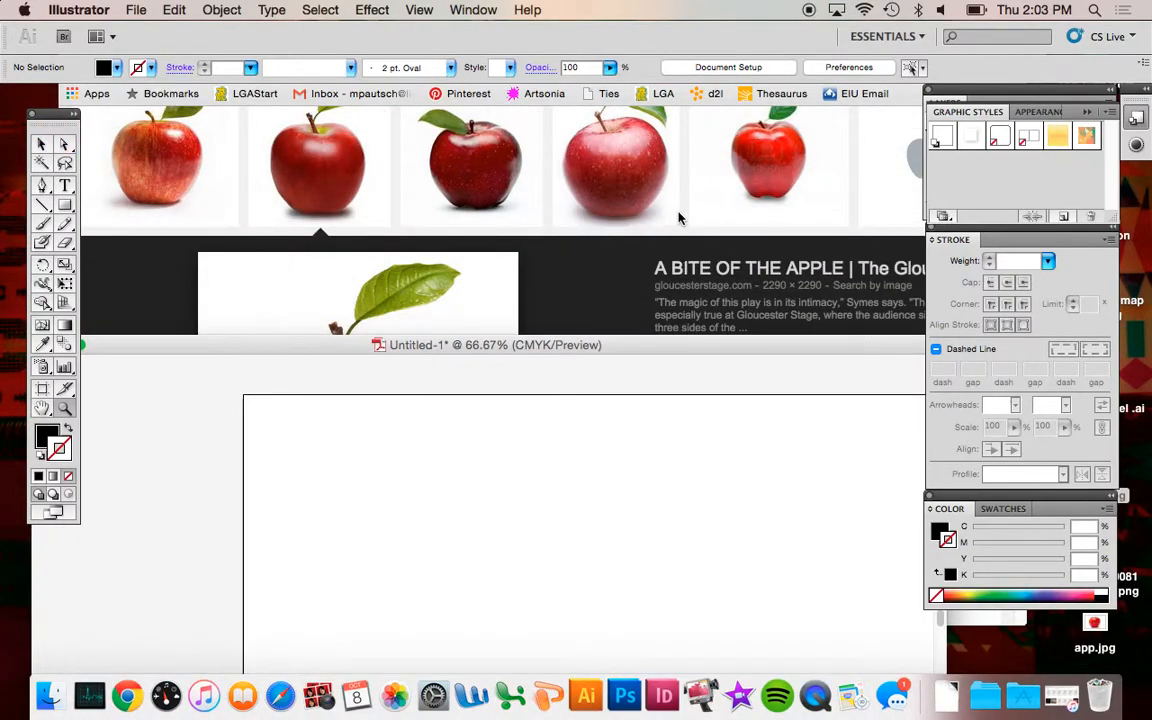
left_click(675, 236)
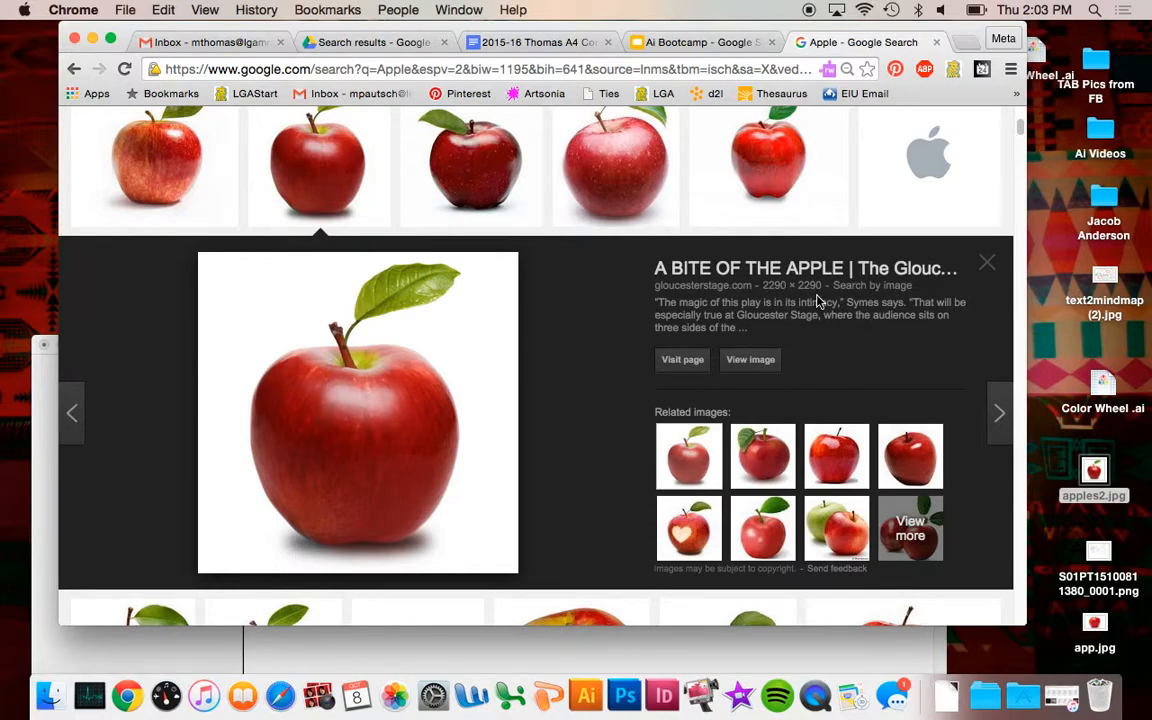
left_click(710, 185)
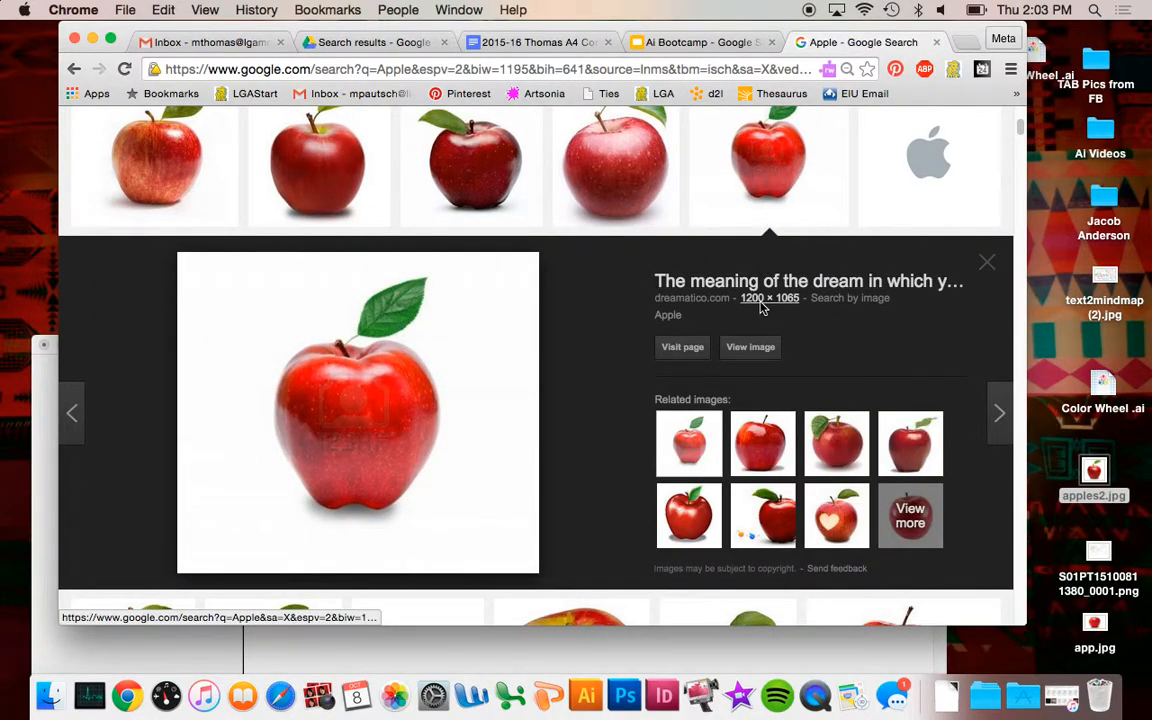
left_click(636, 190)
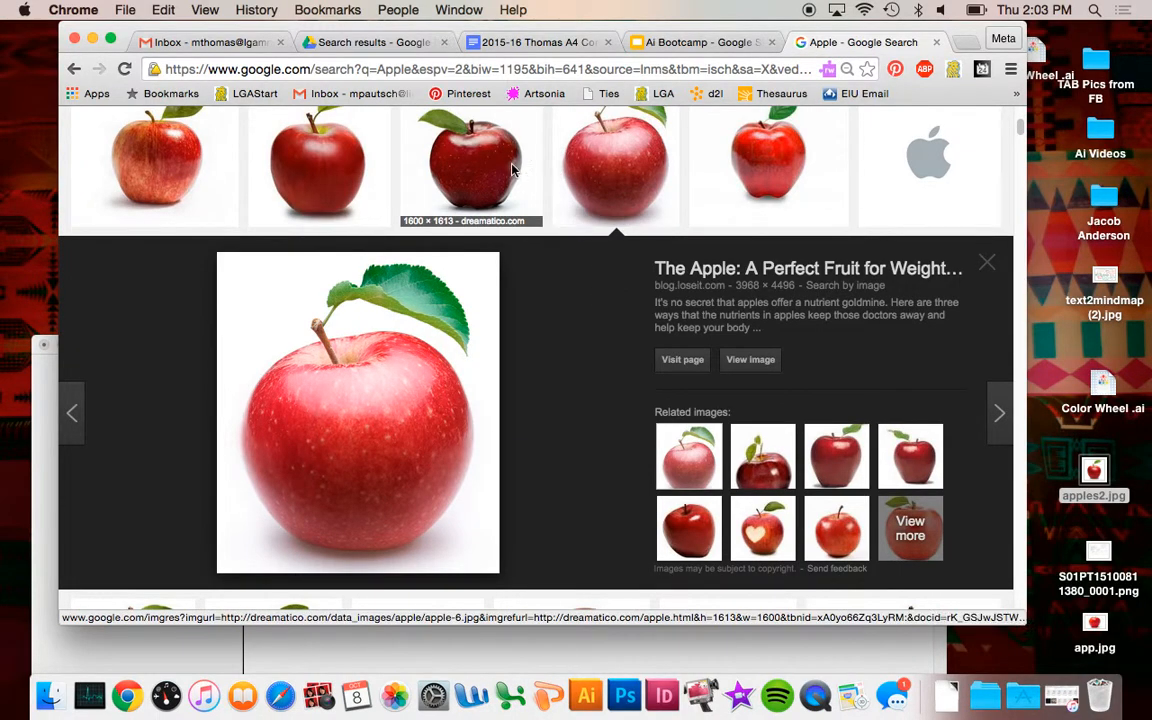
left_click(510, 169)
left_click(330, 150)
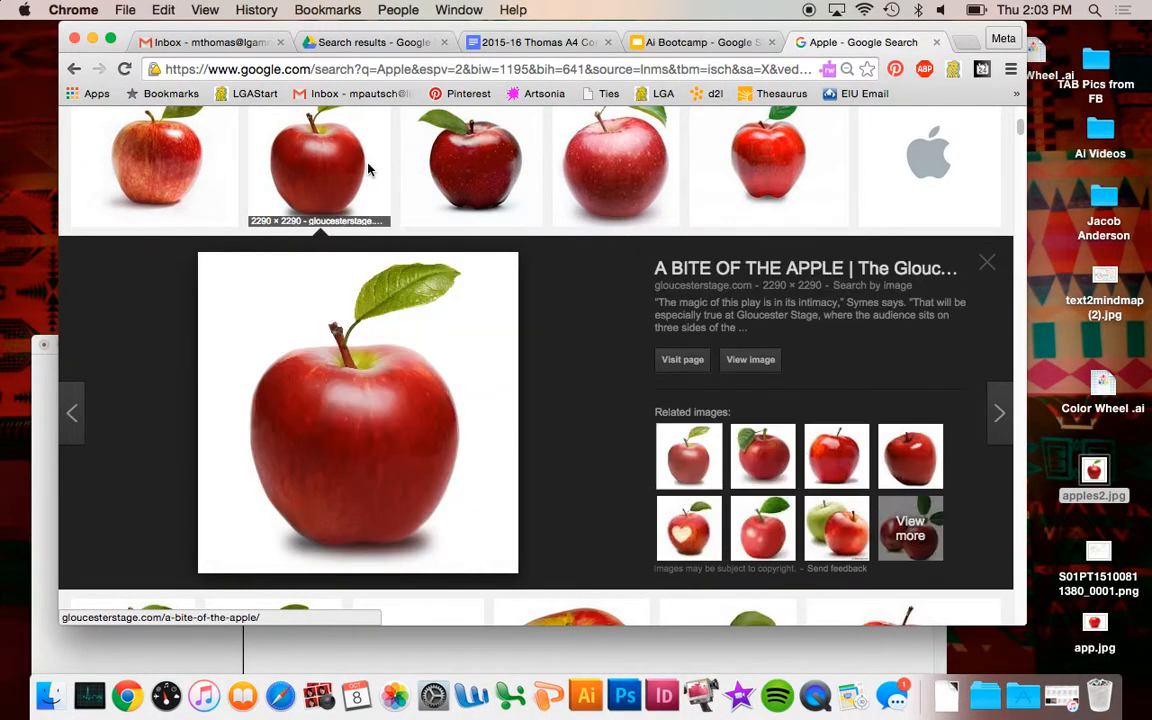
left_click(160, 168)
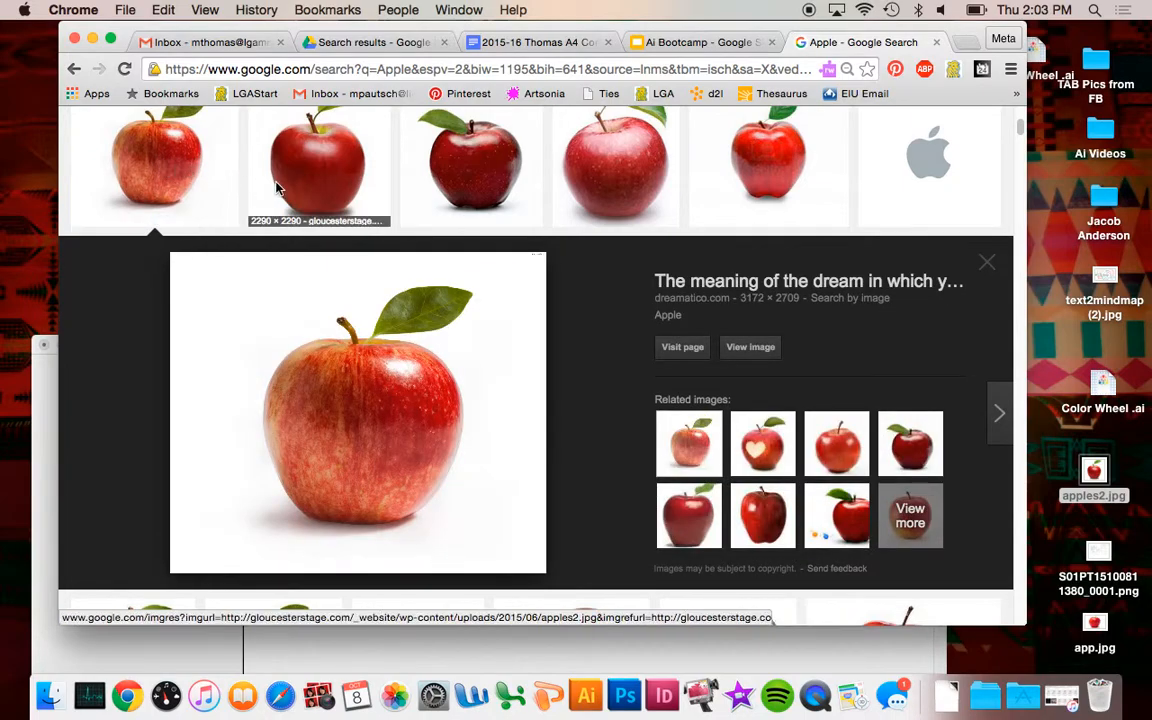
scroll(484, 275, "down", 10)
scroll(484, 290, "up", 5)
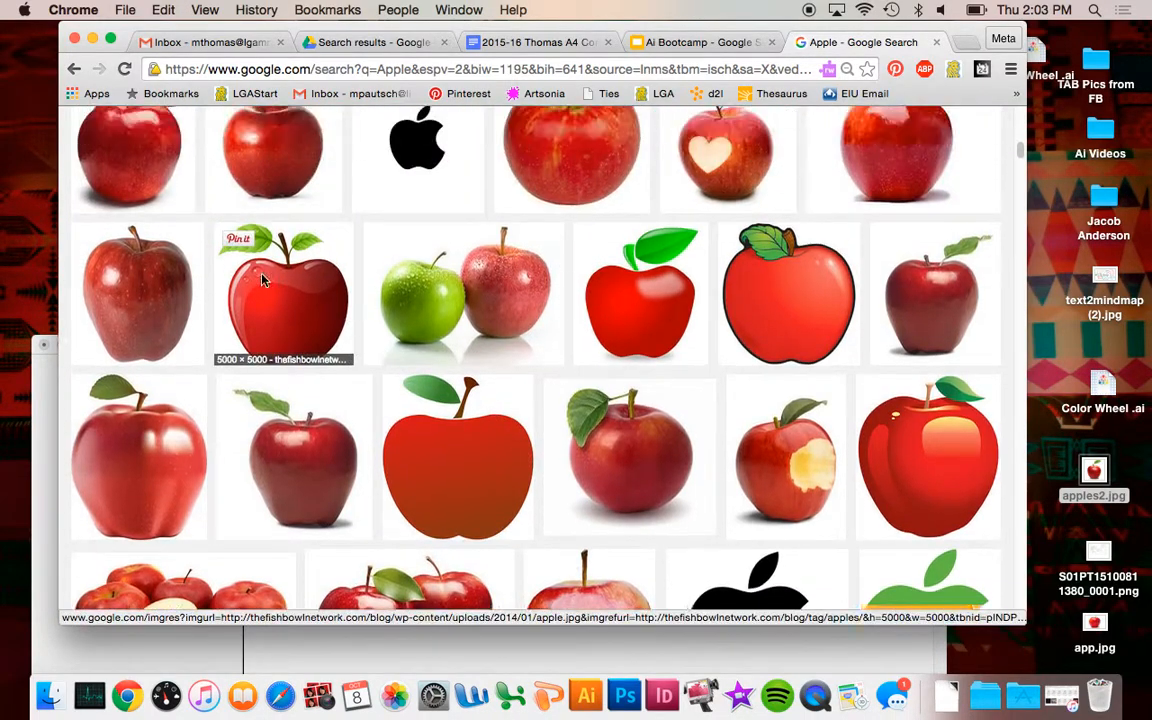
Open the 894 × 893 apple photo from the image results and save a copy of it to the desktop.
left_click(278, 185)
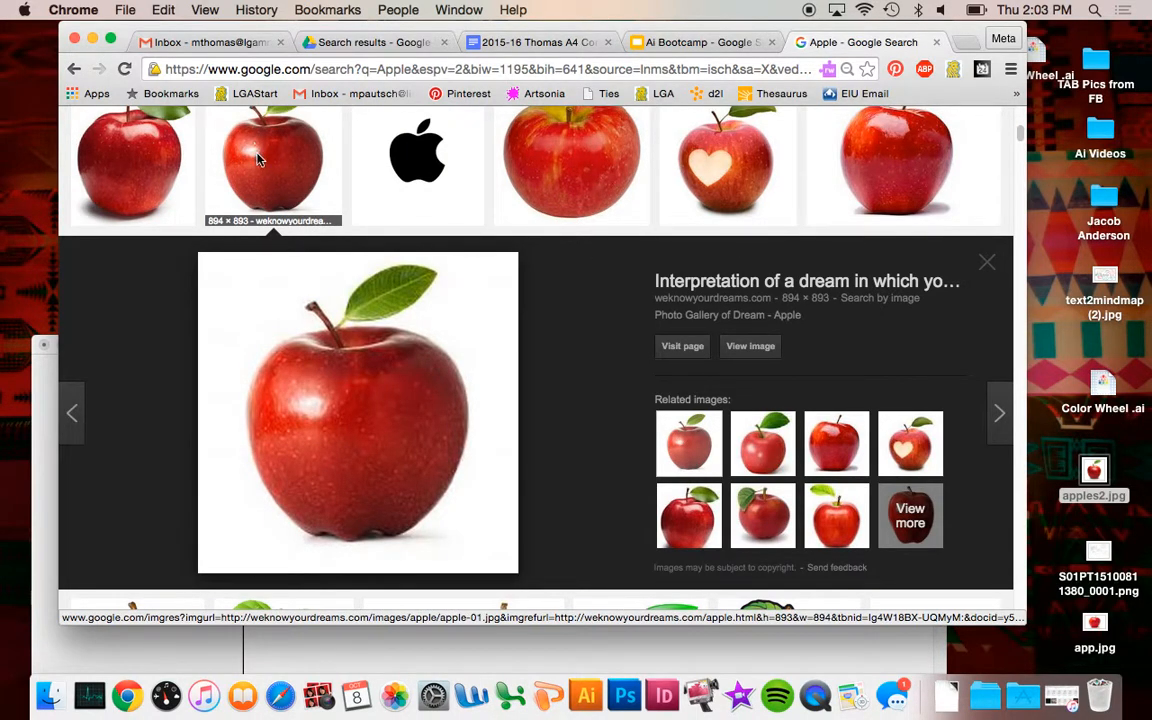
left_click_drag(369, 415, 1052, 381)
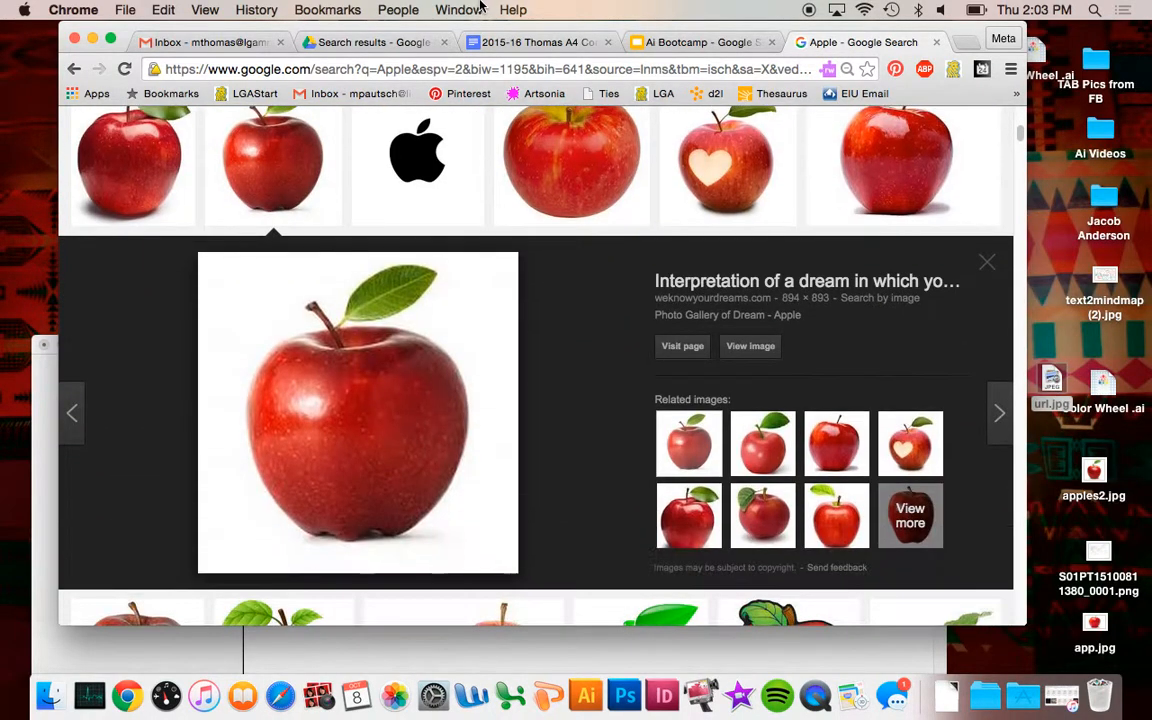
Switch to Illustrator and place url.jpg from the desktop onto the artboard, with the document window moved clear for it.
left_click(586, 696)
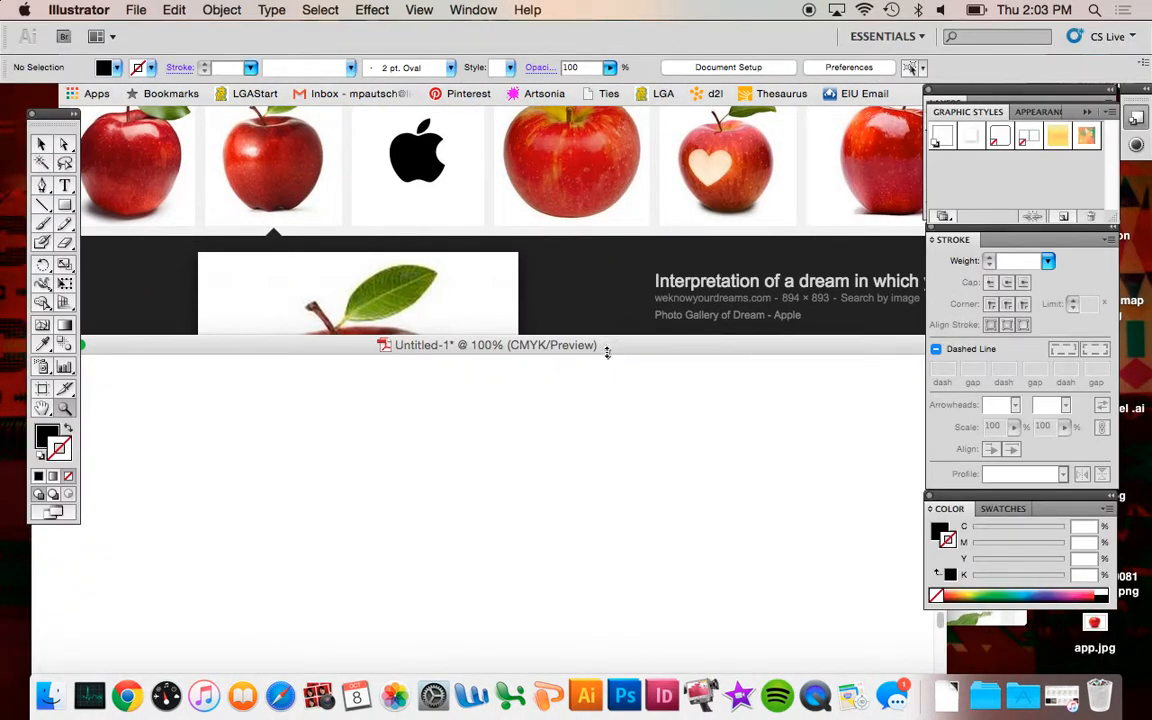
left_click_drag(606, 347, 588, 101)
left_click(1055, 637)
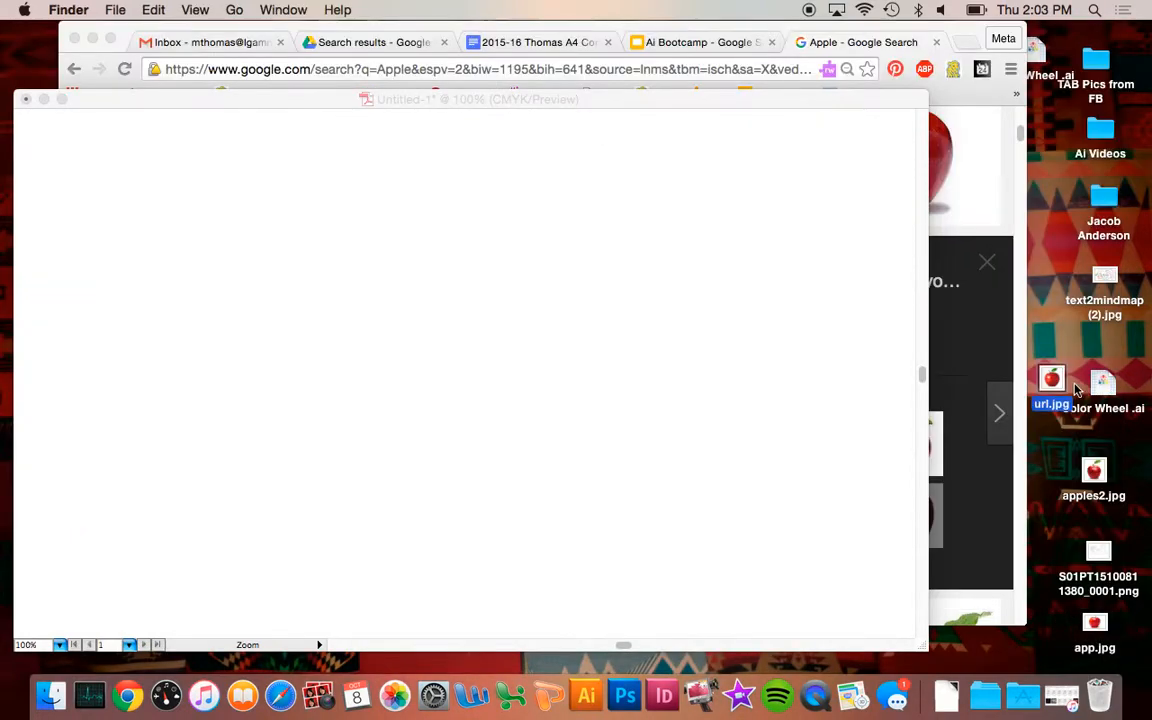
left_click_drag(1055, 381, 495, 316)
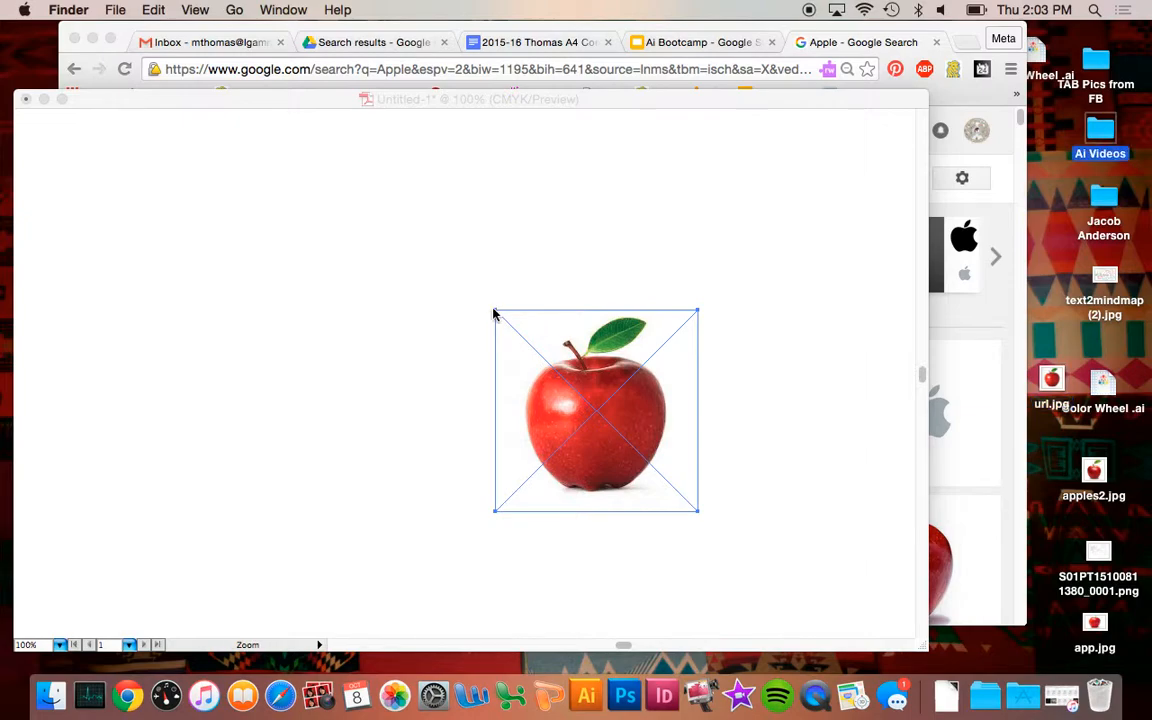
left_click(483, 313)
key("super+minus")
key("super+minus")
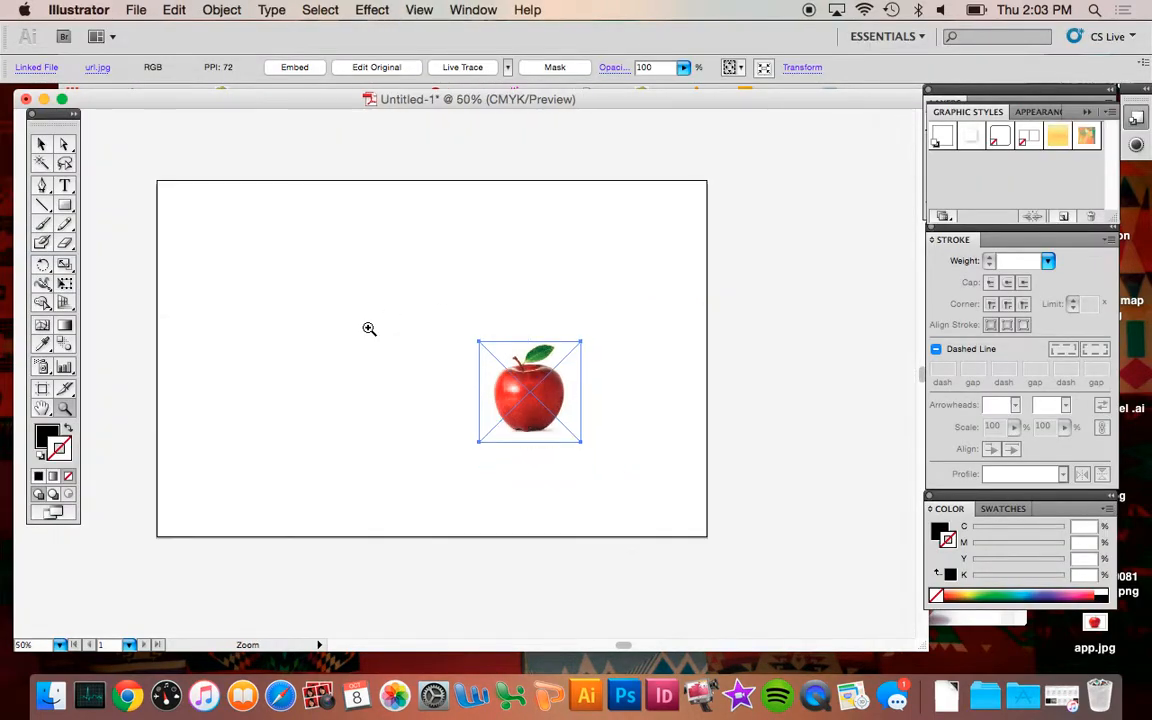
key("super+plus")
key("super+plus")
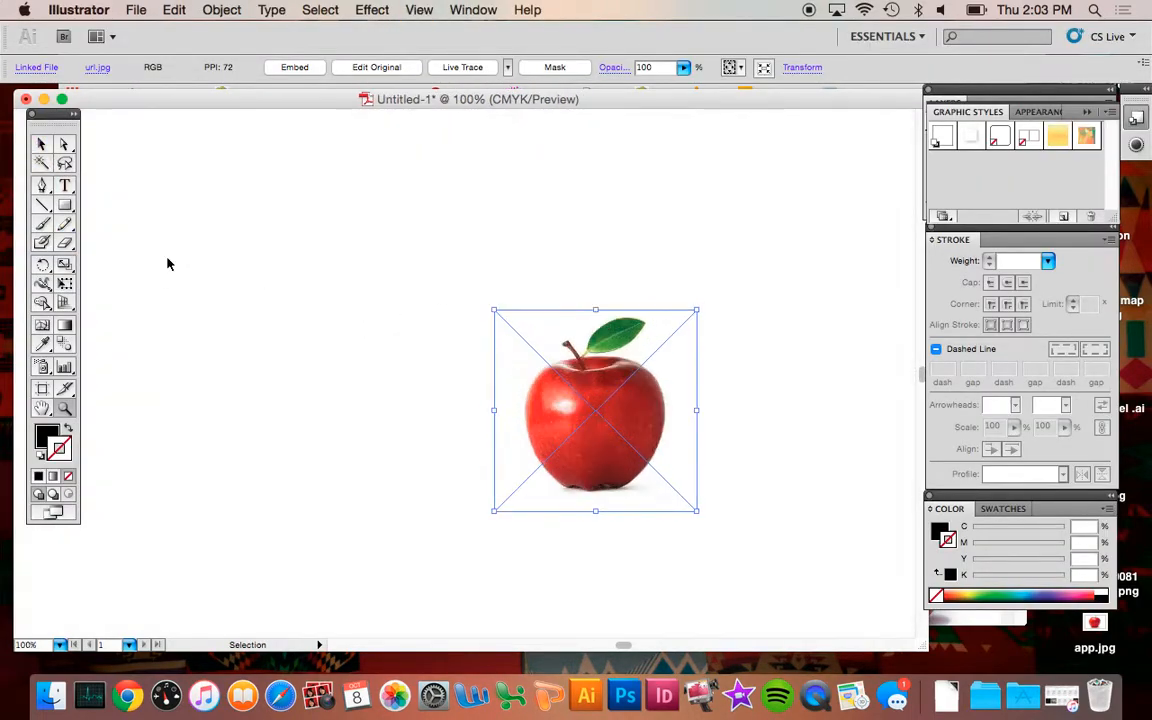
Open the Live Trace options for the placed apple with preview on, and try the Photo Low Fidelity and Photo High Fidelity presets.
left_click(272, 10)
mouse_move(215, 12)
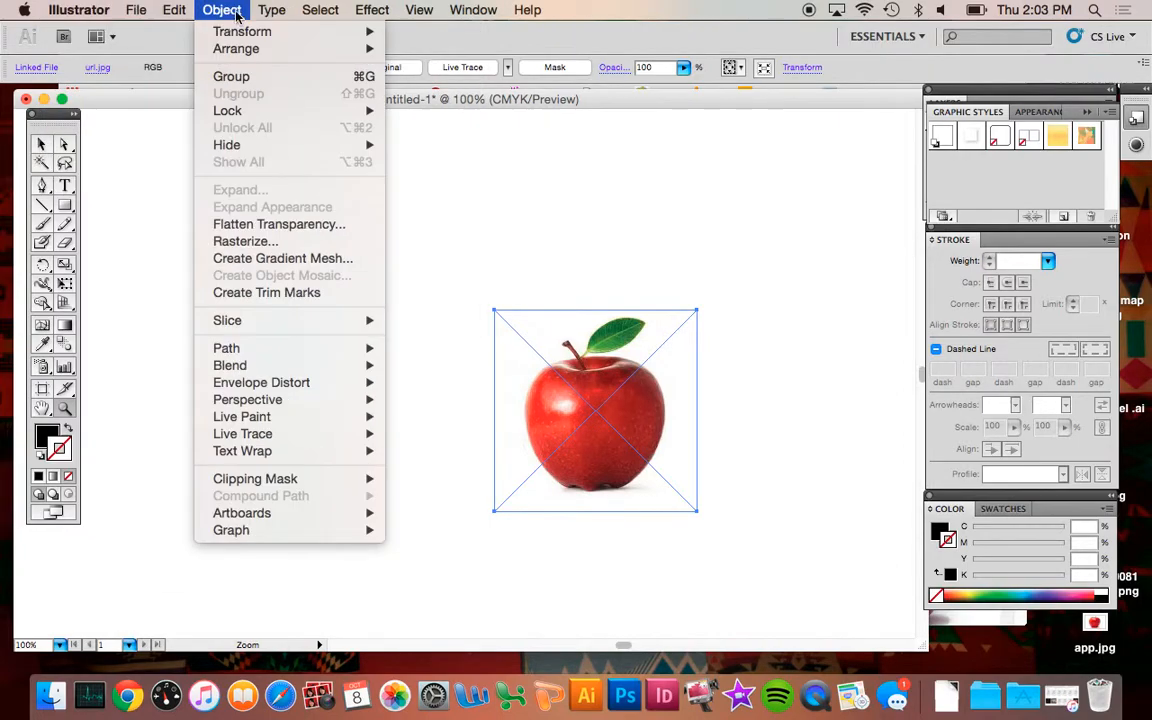
mouse_move(340, 433)
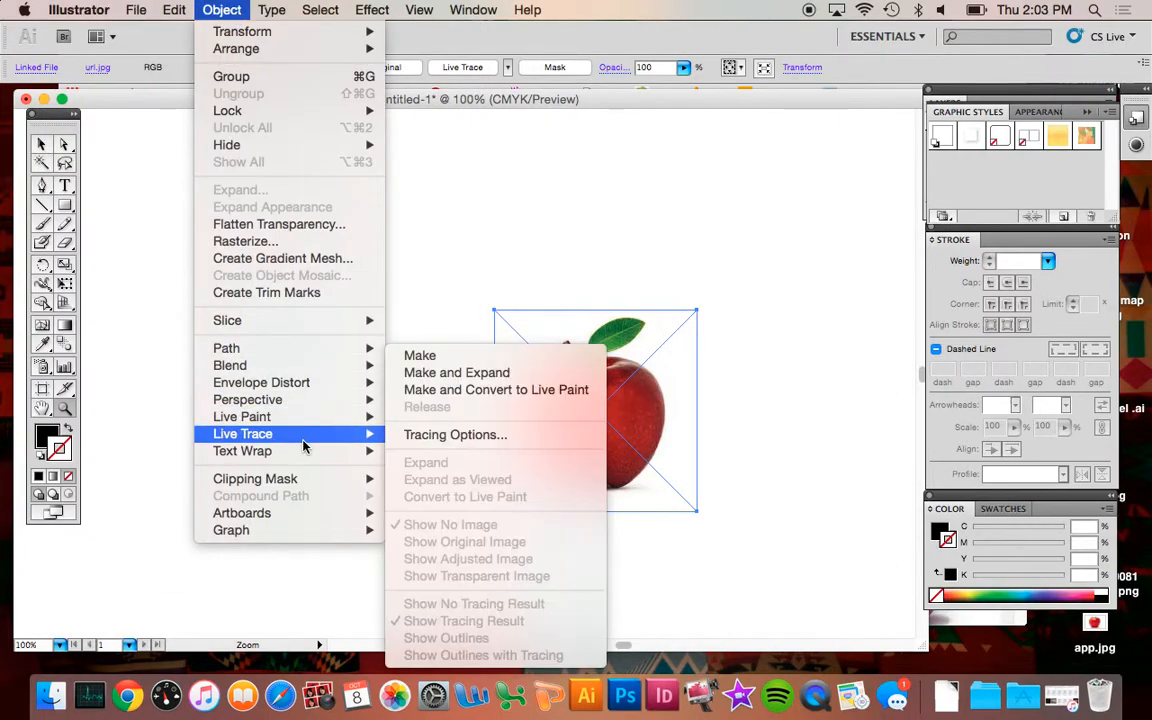
left_click(445, 436)
left_click(1031, 240)
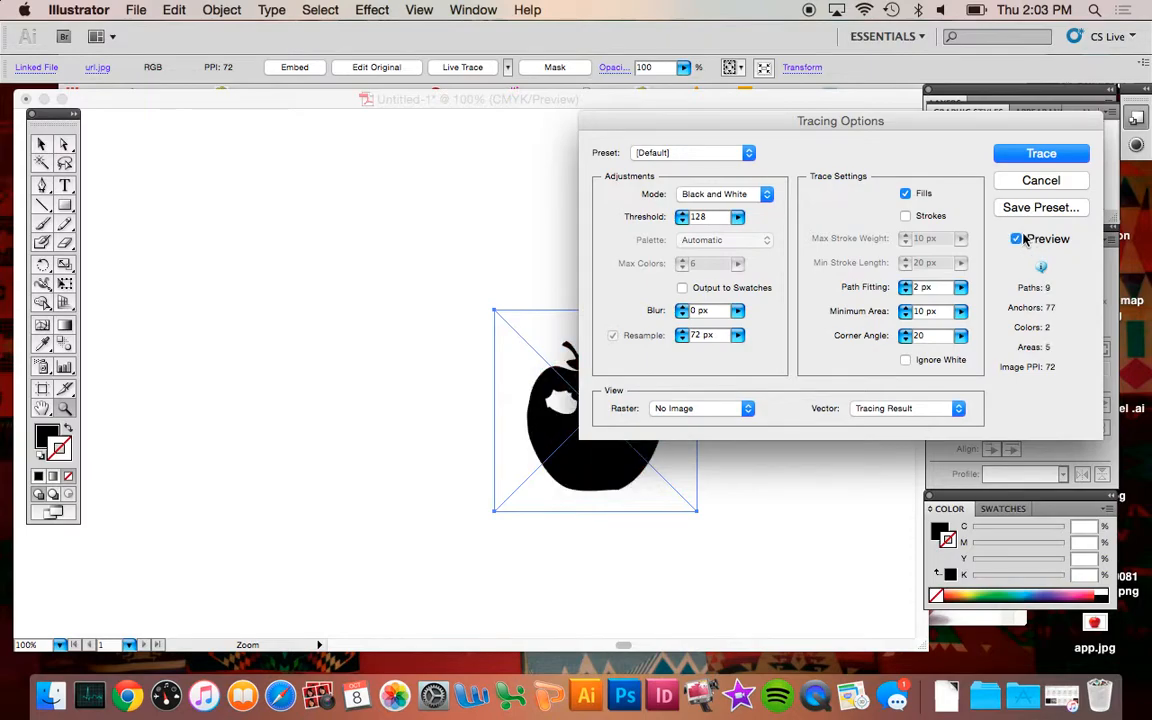
left_click_drag(724, 125, 843, 123)
left_click(800, 150)
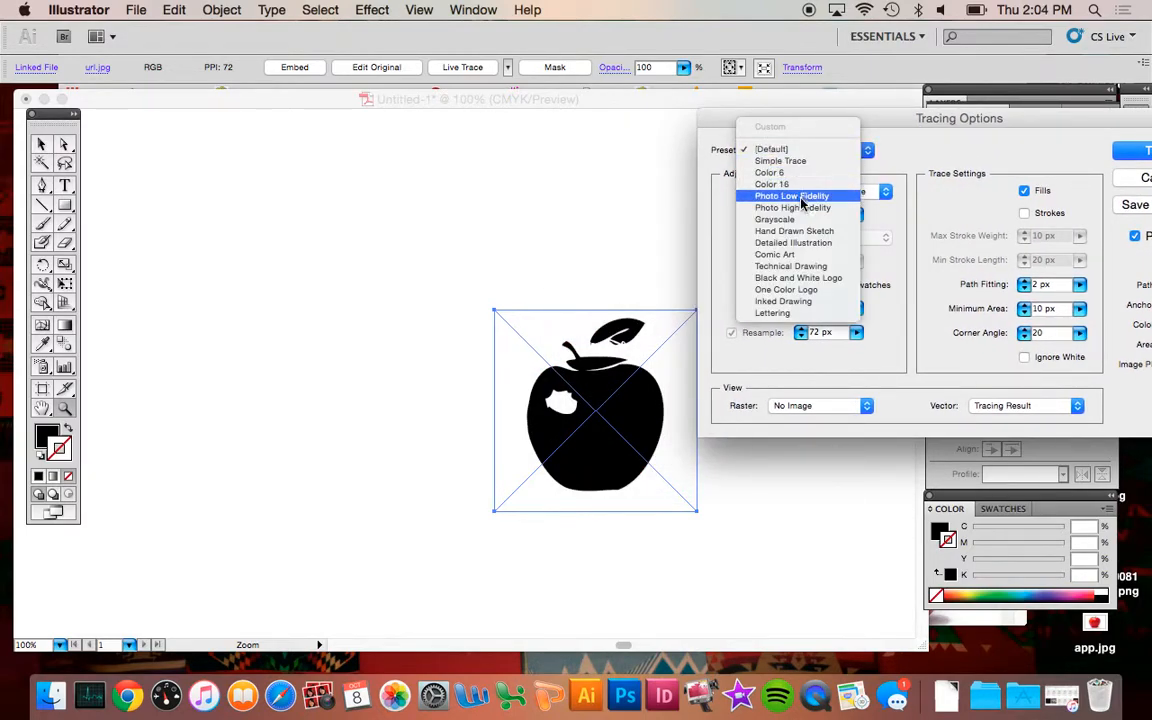
left_click(806, 196)
left_click(818, 152)
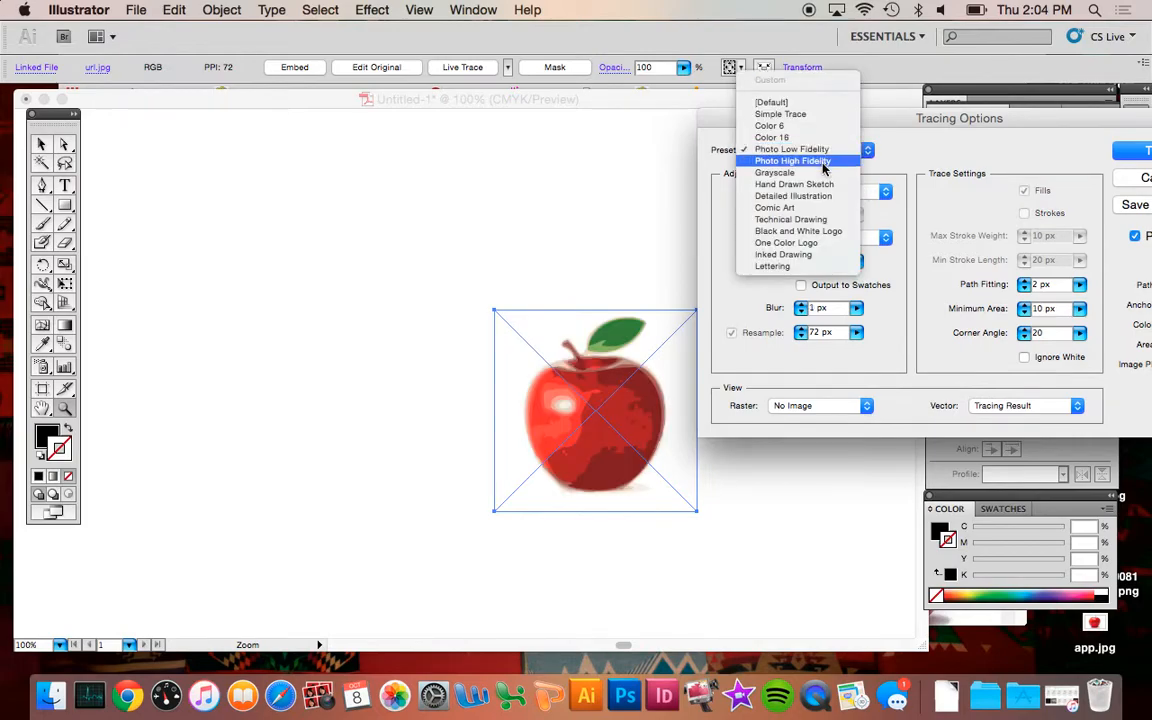
left_click(818, 160)
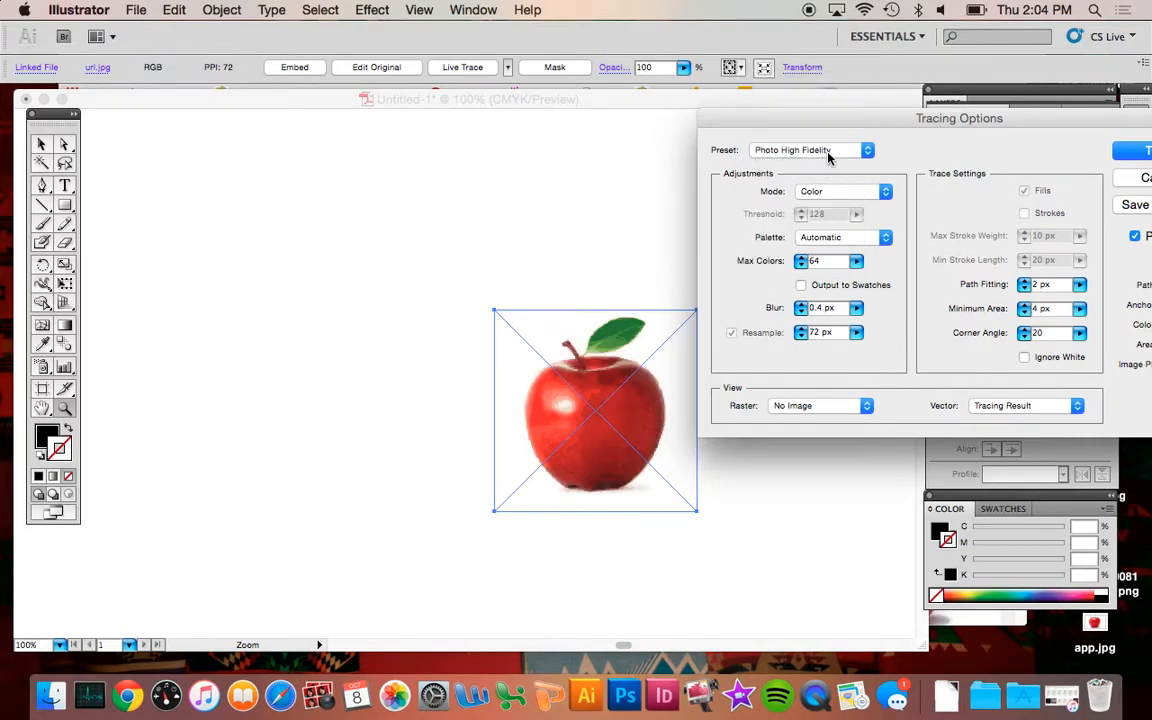
Try the Technical Drawing, Comic Art and Inked Drawing presets on the apple's trace preview.
left_click(820, 150)
left_click(820, 208)
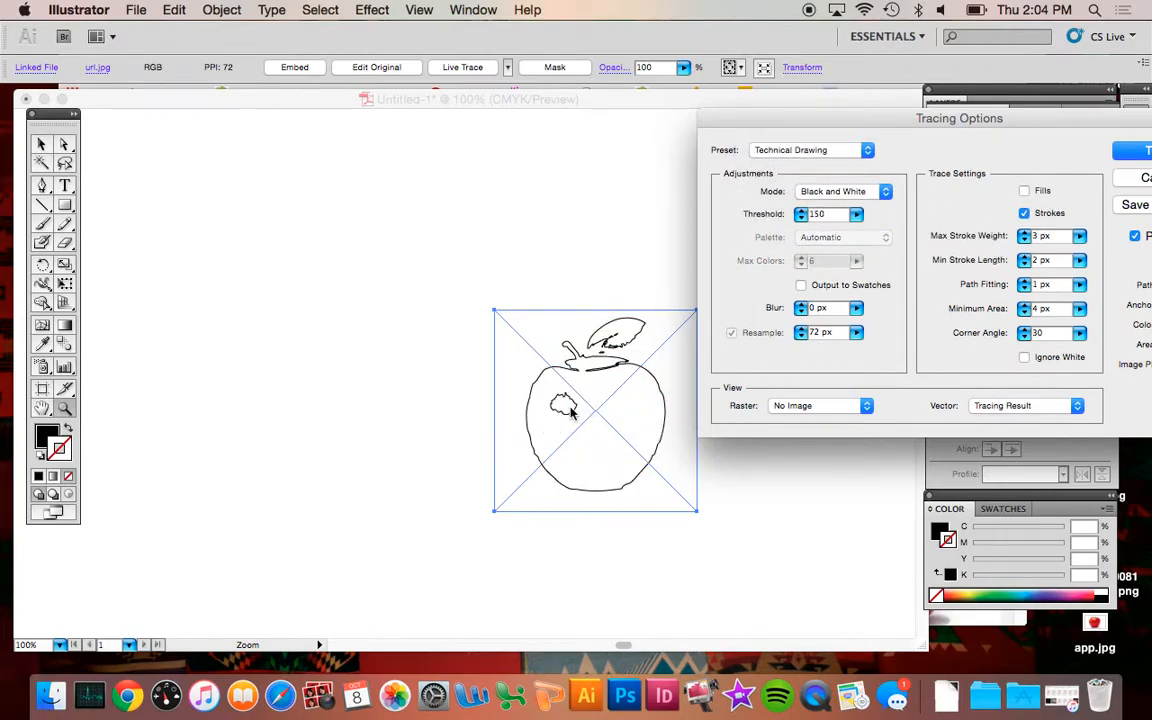
left_click(810, 152)
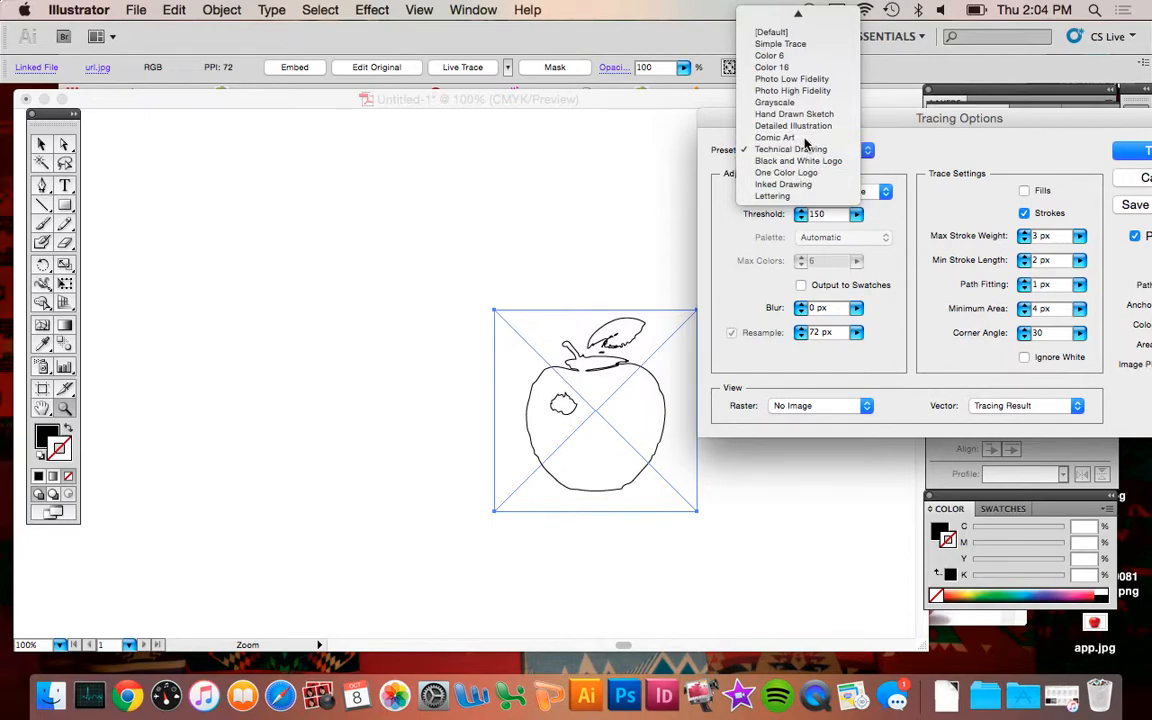
left_click(806, 137)
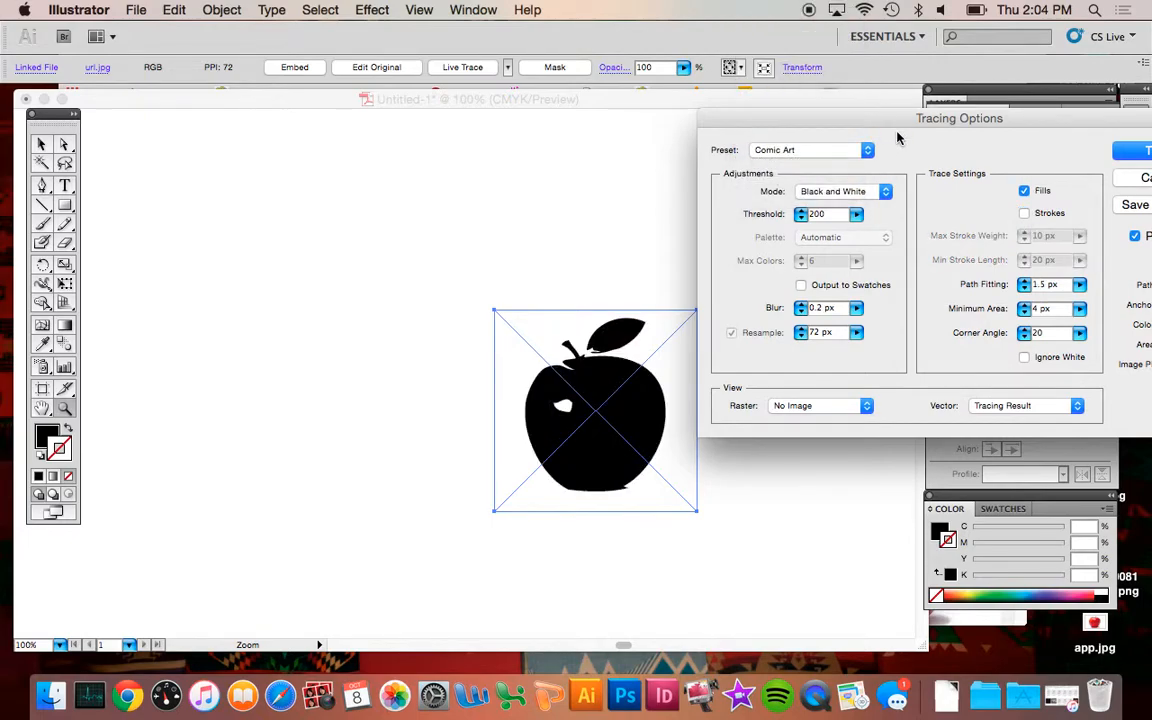
left_click(836, 152)
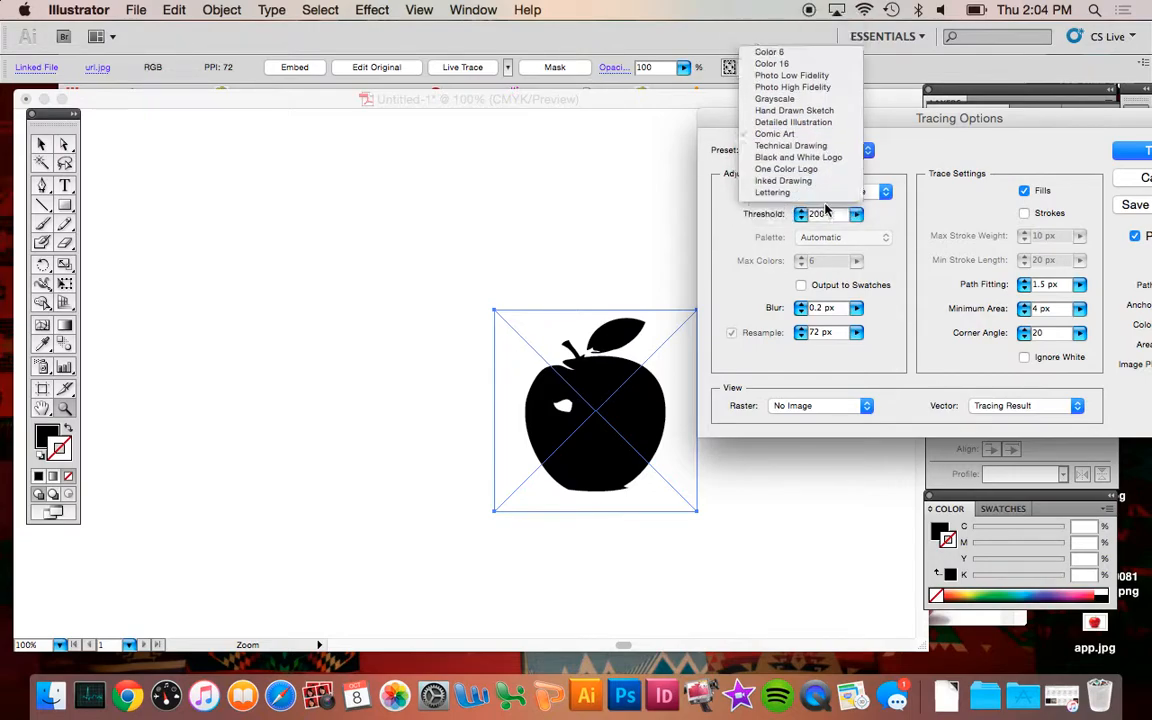
left_click(820, 208)
left_click(838, 150)
left_click(840, 138)
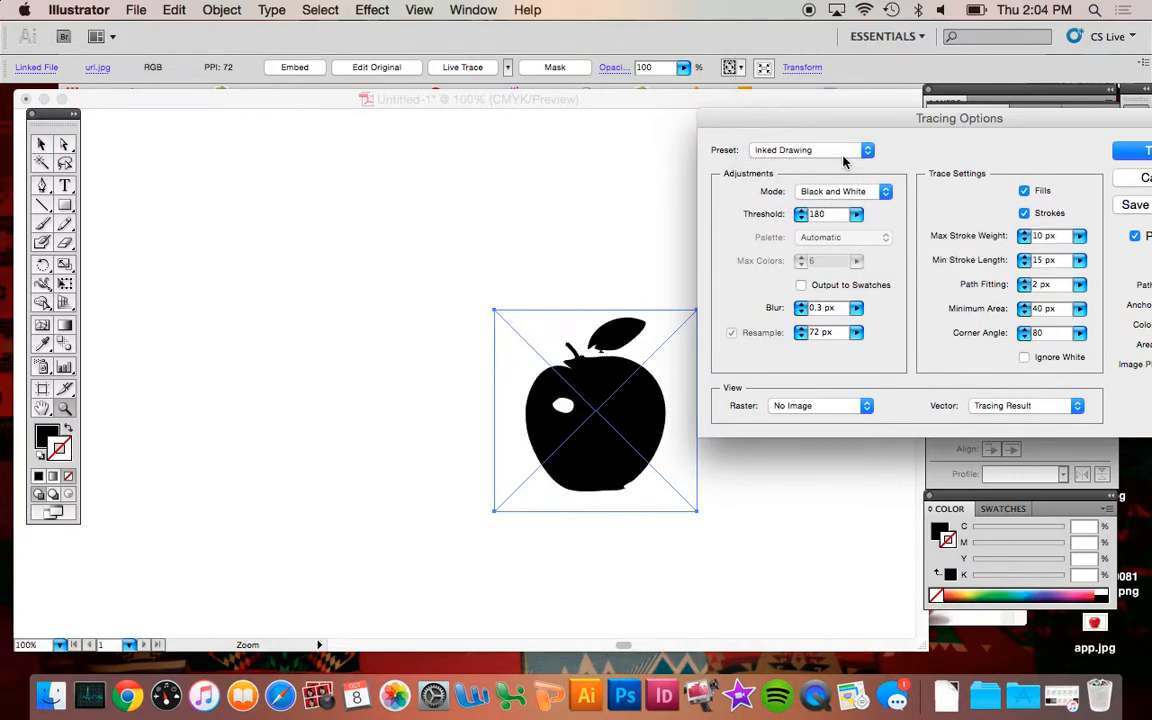
Try a different threshold for the black-and-white trace, keeping the mode at Black and White.
left_click(857, 193)
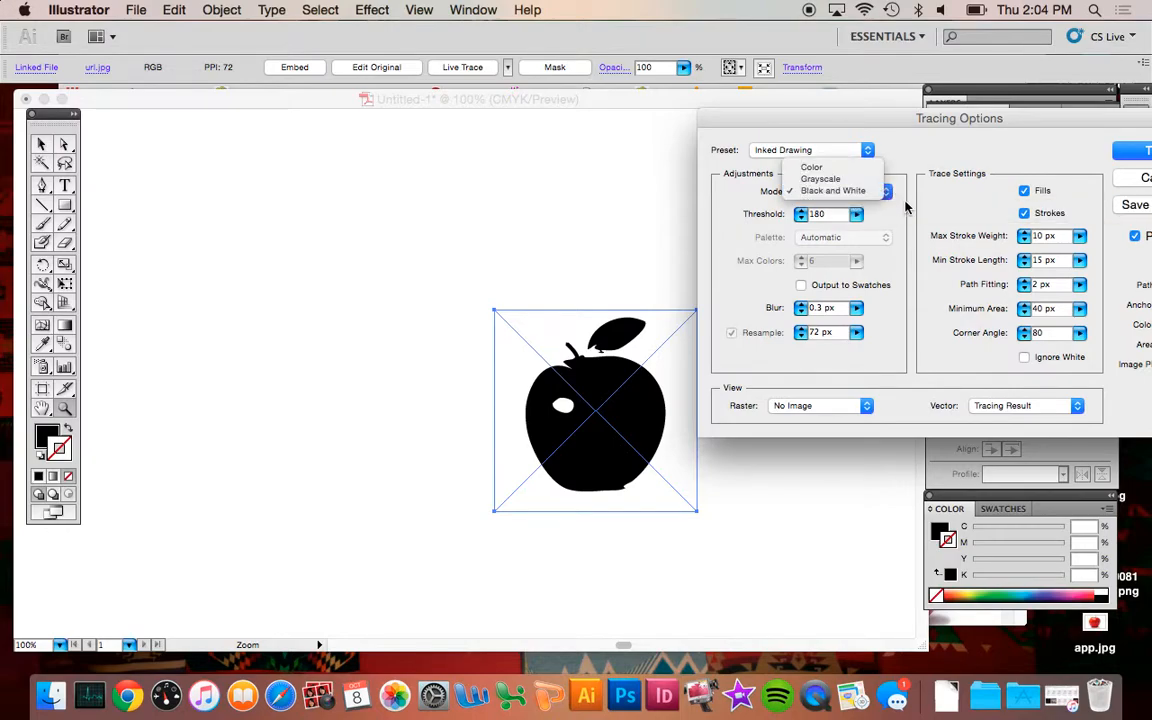
left_click(857, 192)
left_click(857, 214)
mouse_move(829, 238)
left_mouse_down()
mouse_move(786, 237)
mouse_move(848, 240)
mouse_move(829, 240)
left_mouse_up()
Try the Color 6 preset, check the available palettes, and close the tracing options without tracing.
left_click(845, 150)
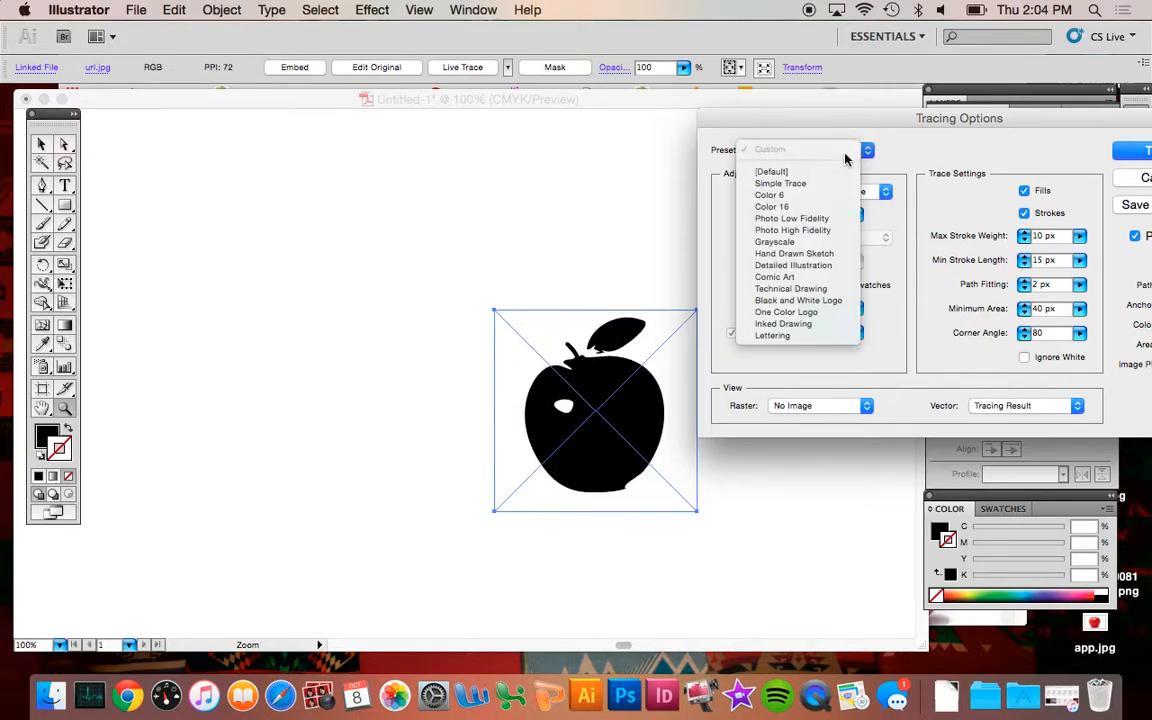
left_click(811, 199)
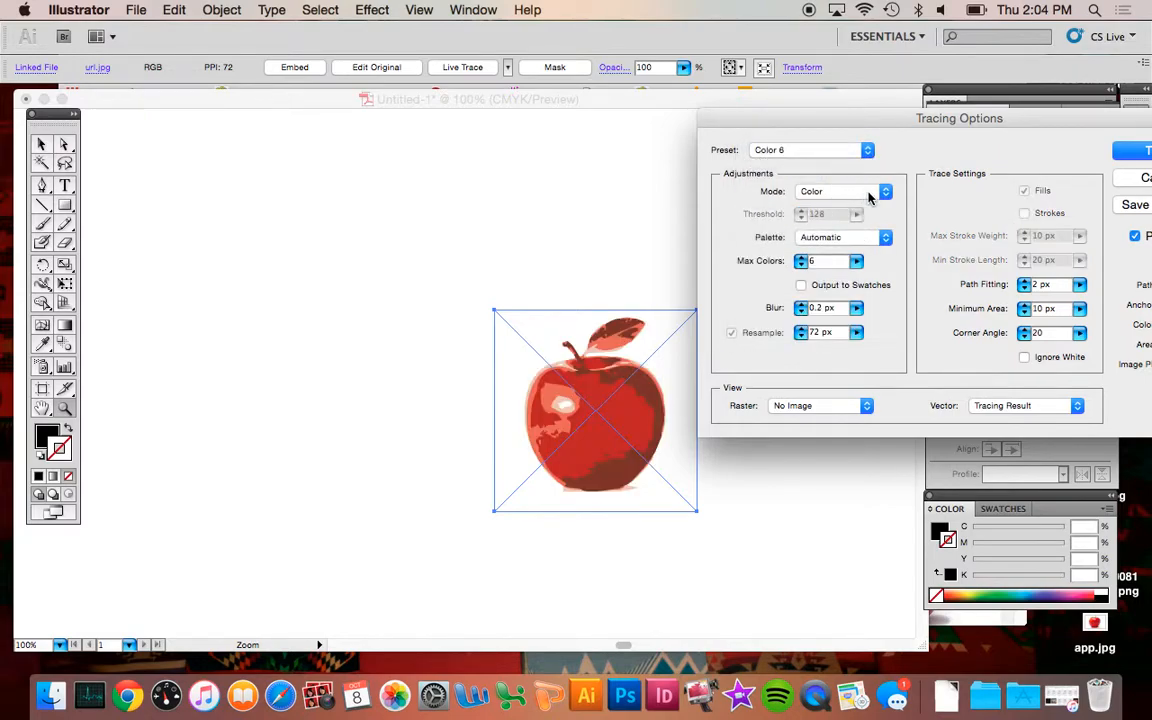
left_click_drag(772, 110, 778, 105)
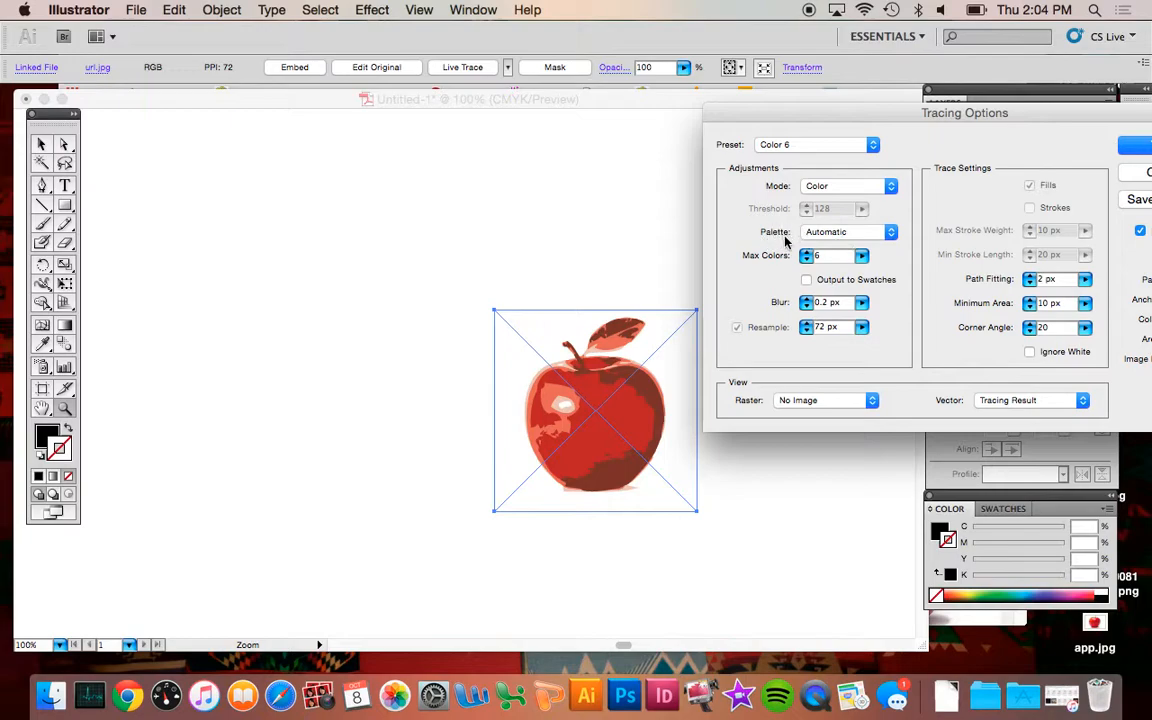
left_click(873, 238)
left_click(890, 236)
left_click(1135, 172)
Open the Neutral swatch library and look through the other available swatch libraries.
left_click(470, 10)
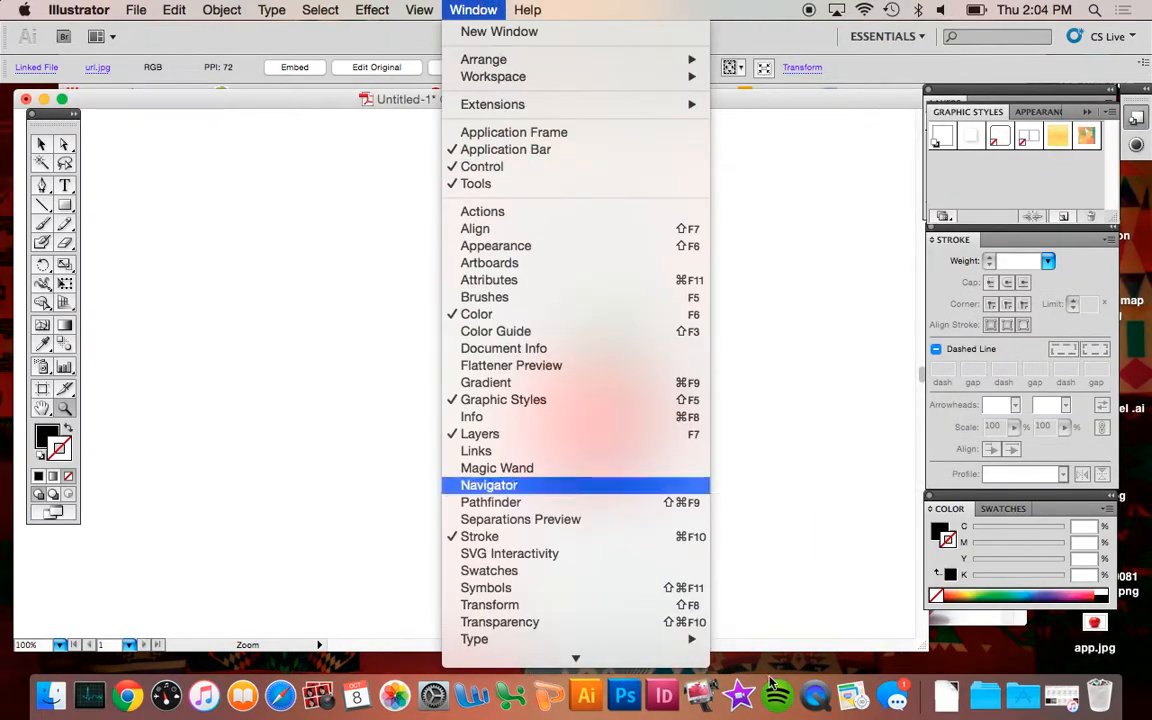
mouse_move(533, 612)
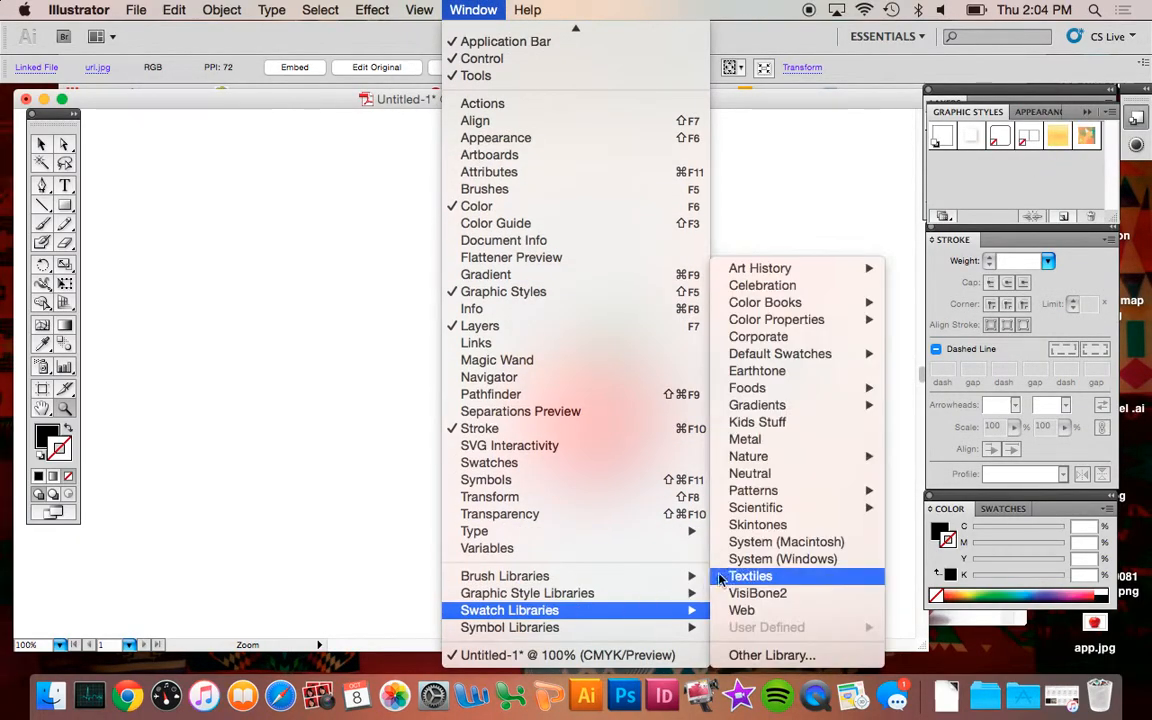
mouse_move(772, 458)
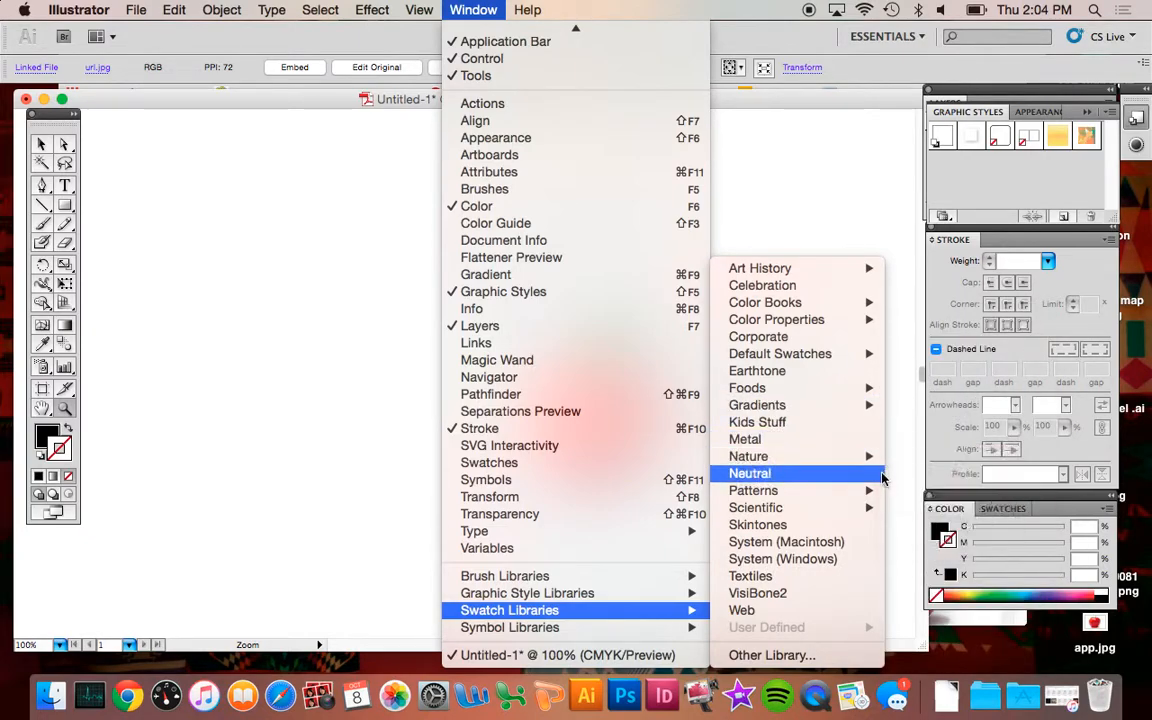
left_click(856, 480)
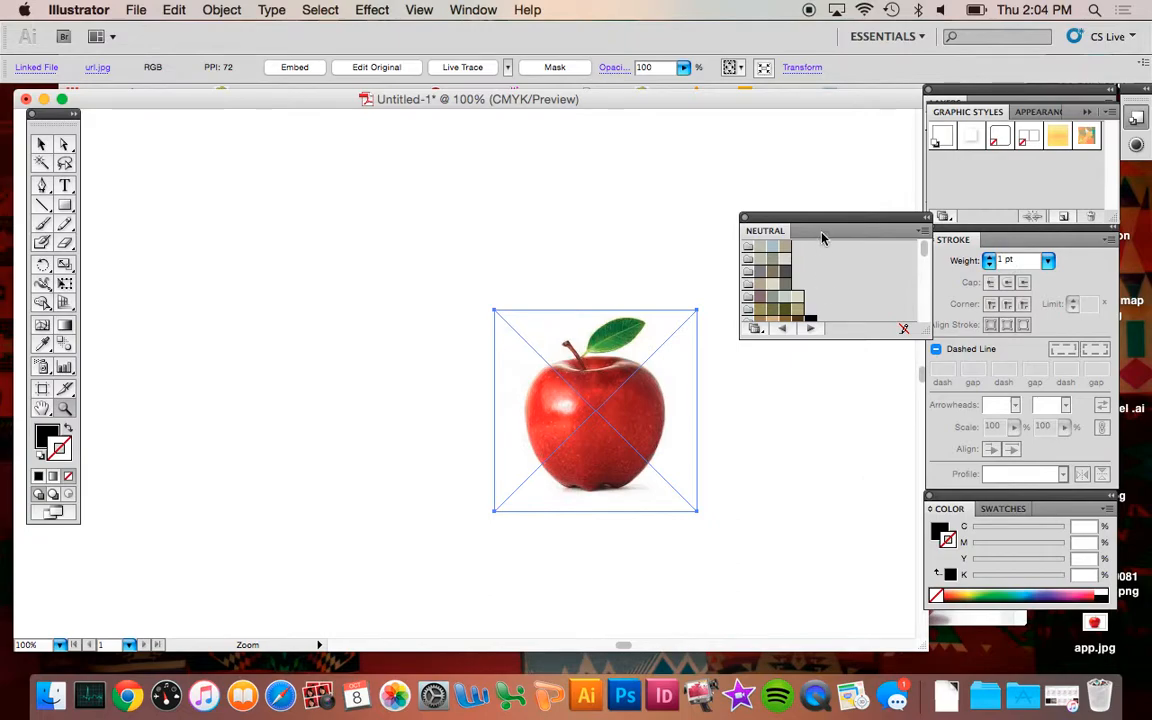
left_click_drag(820, 224, 812, 219)
left_click(747, 323)
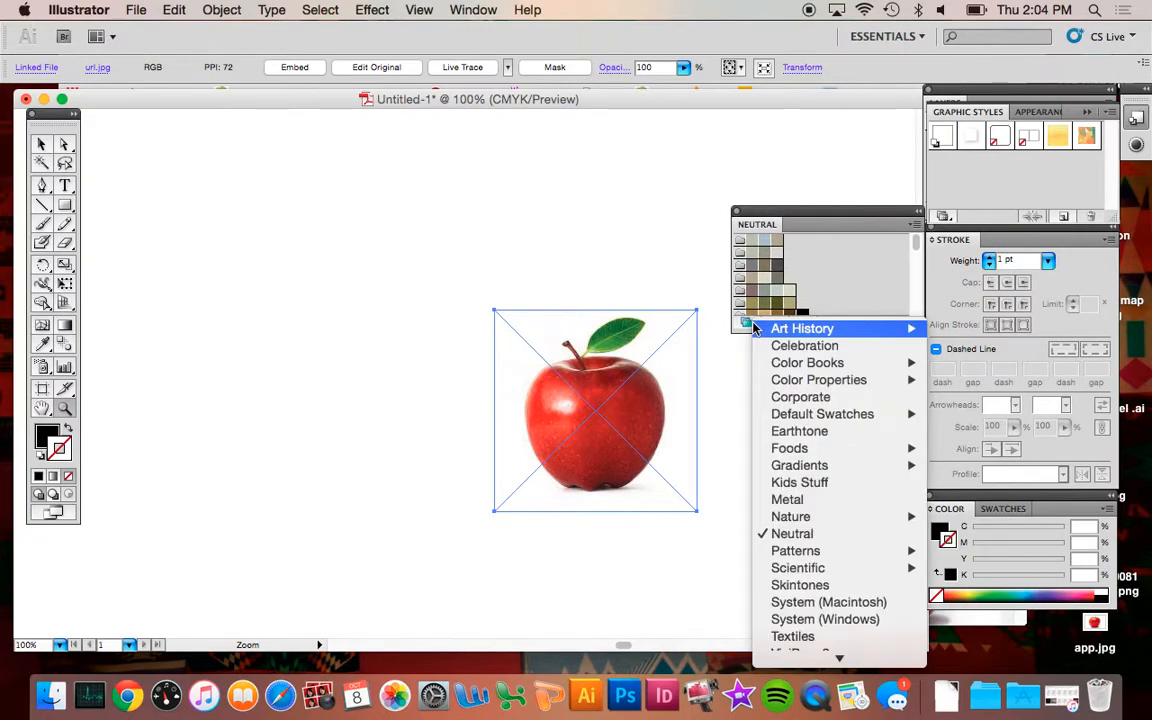
mouse_move(819, 557)
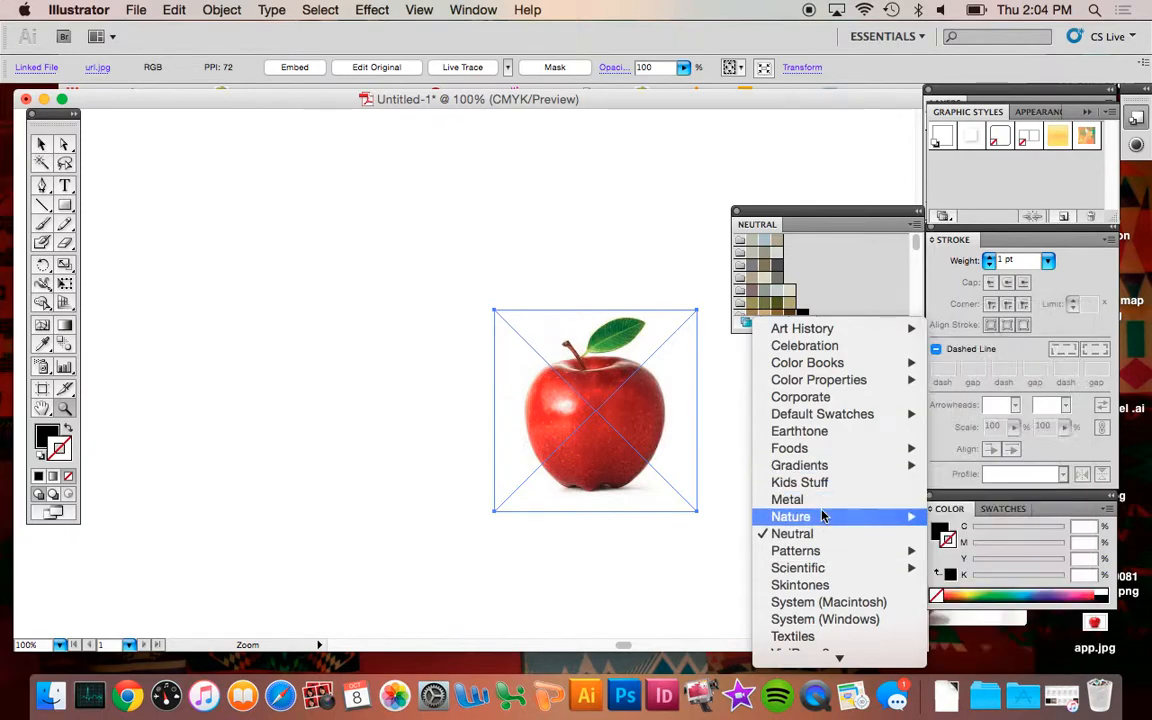
left_click(824, 276)
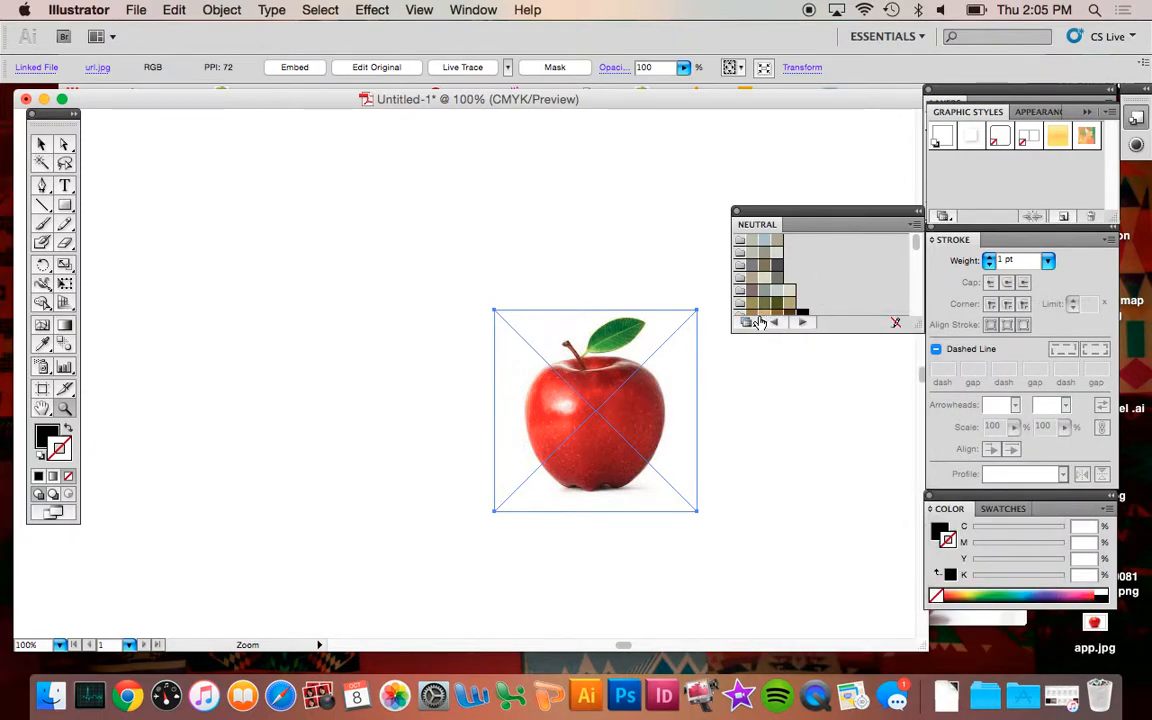
Reopen the Live Trace options for the apple with preview on and apply the Color 6 preset.
left_click(473, 9)
mouse_move(222, 9)
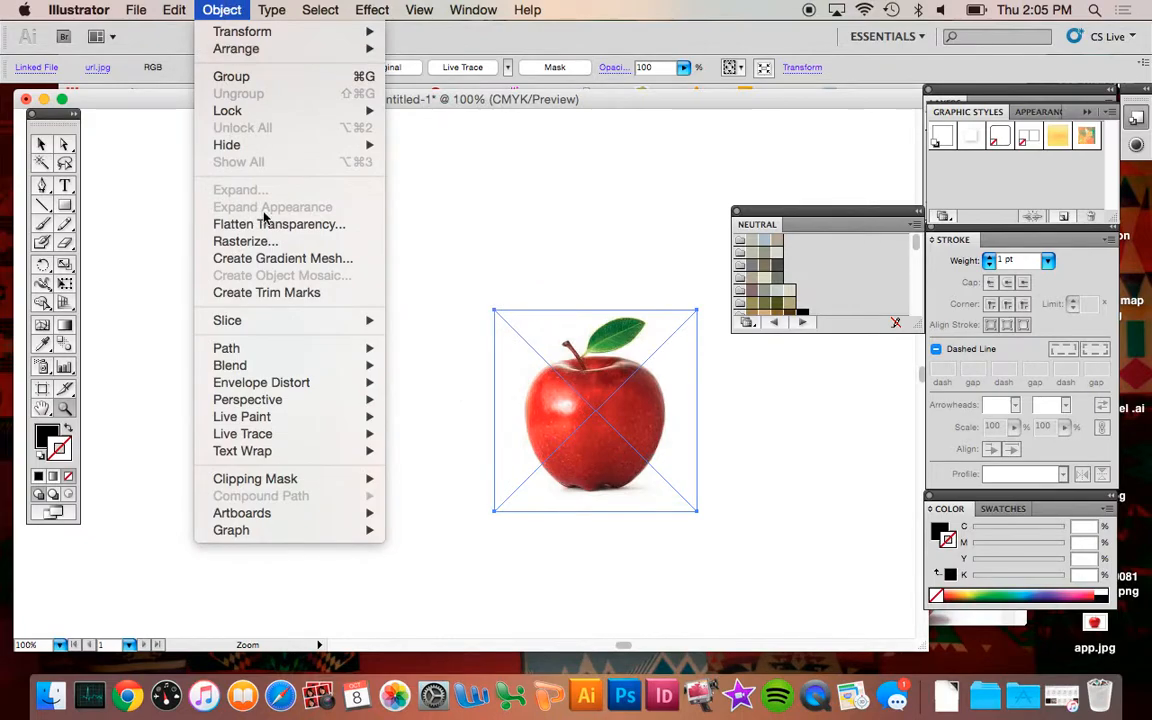
mouse_move(262, 438)
left_click(430, 436)
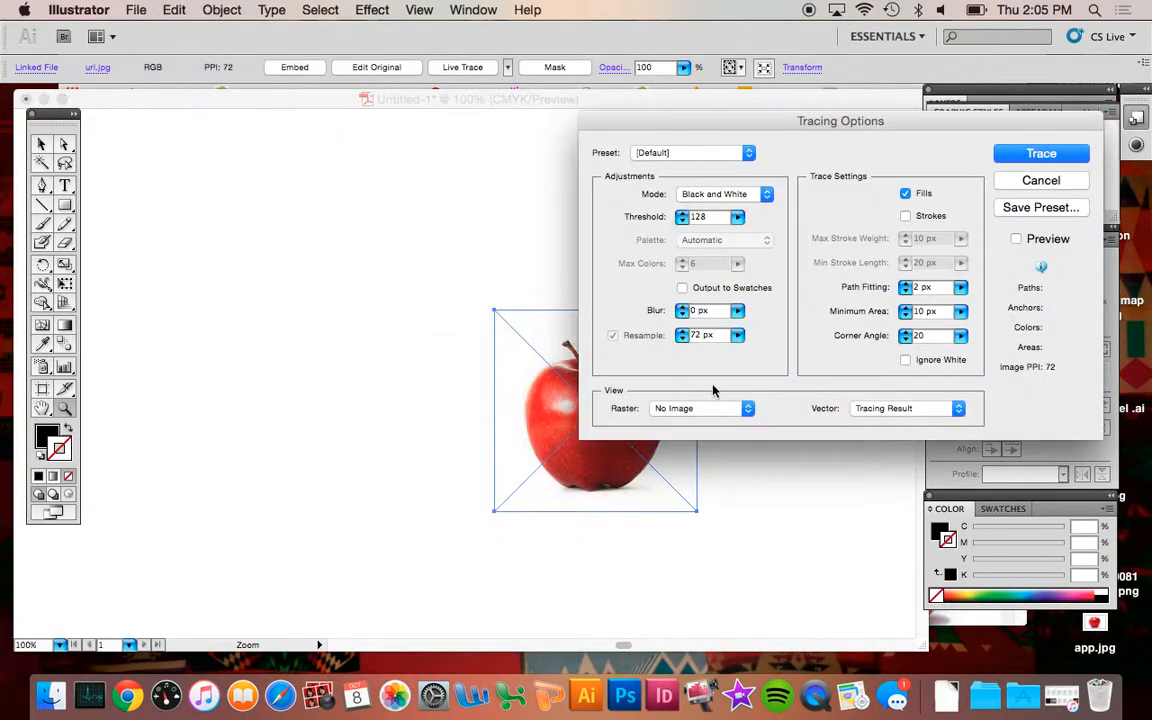
left_click(1016, 239)
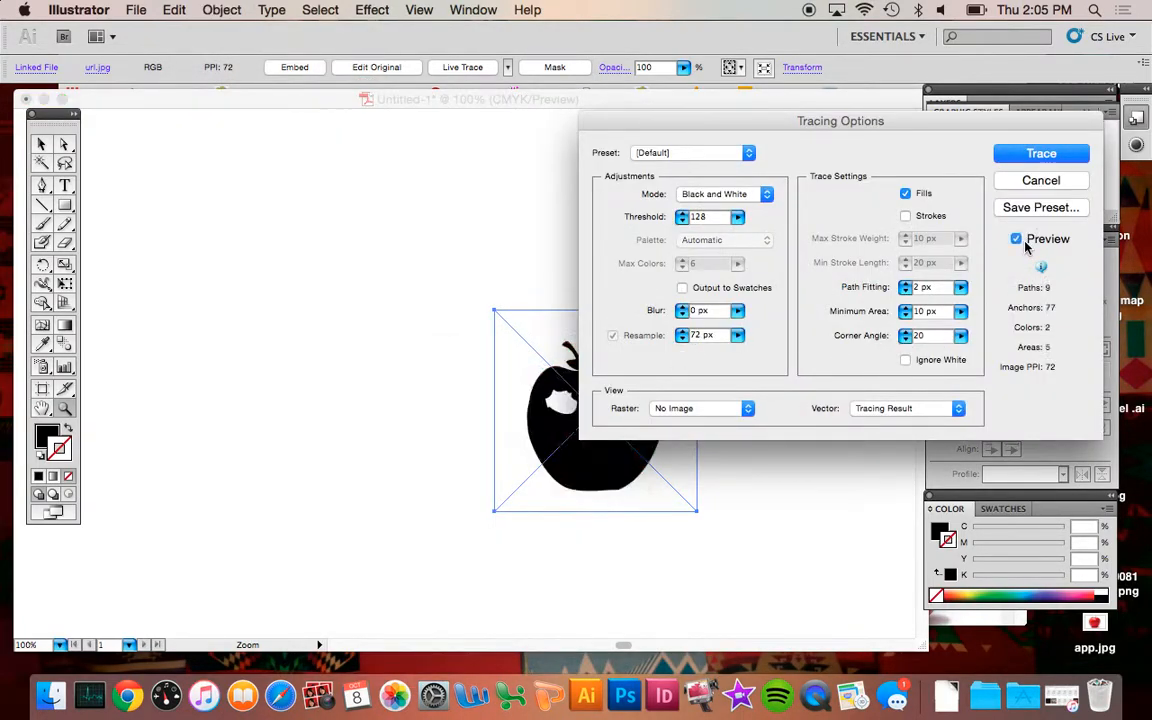
left_click(720, 152)
left_click(728, 176)
Set the trace palette to Neutral and move the options dialog aside to uncover the apple preview.
left_click(748, 239)
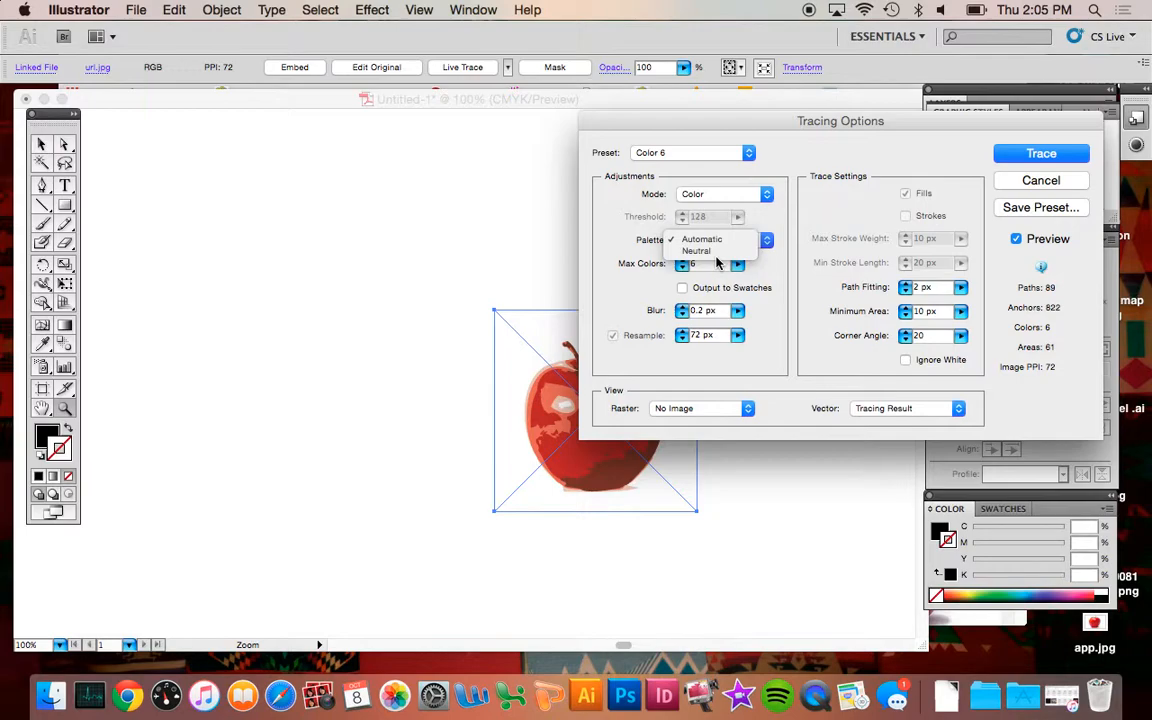
left_click(713, 241)
left_click(713, 240)
left_click(713, 251)
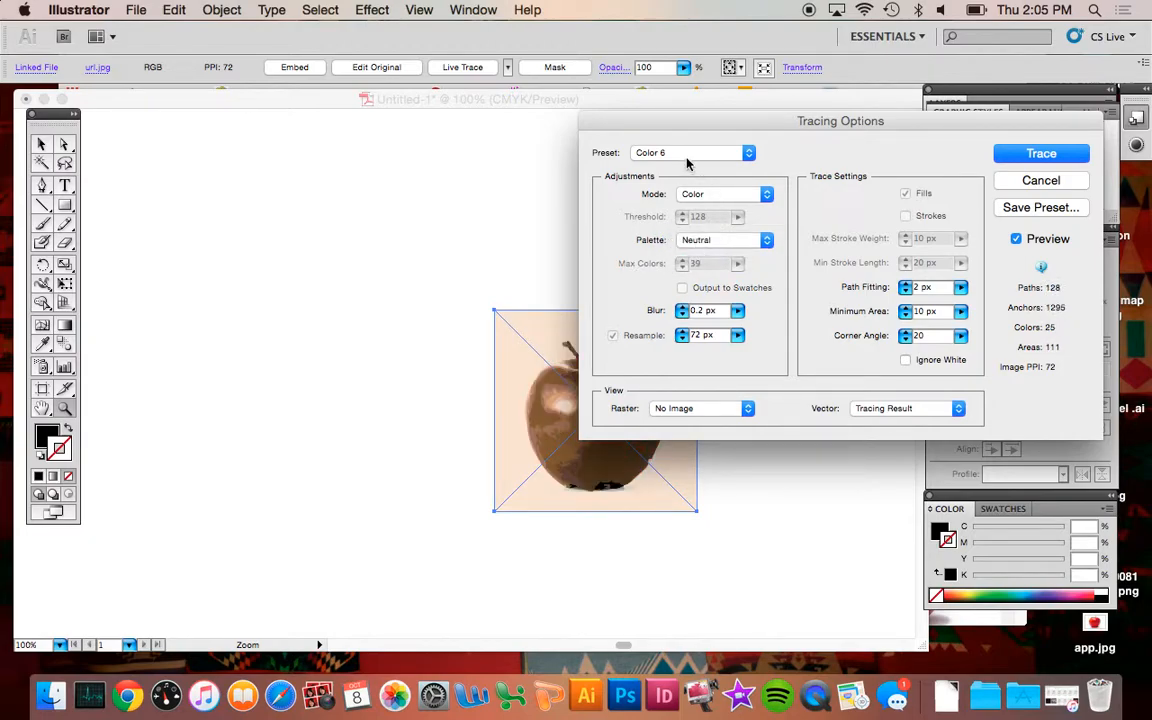
mouse_move(688, 125)
left_mouse_down()
mouse_move(862, 131)
mouse_move(835, 131)
left_mouse_up()
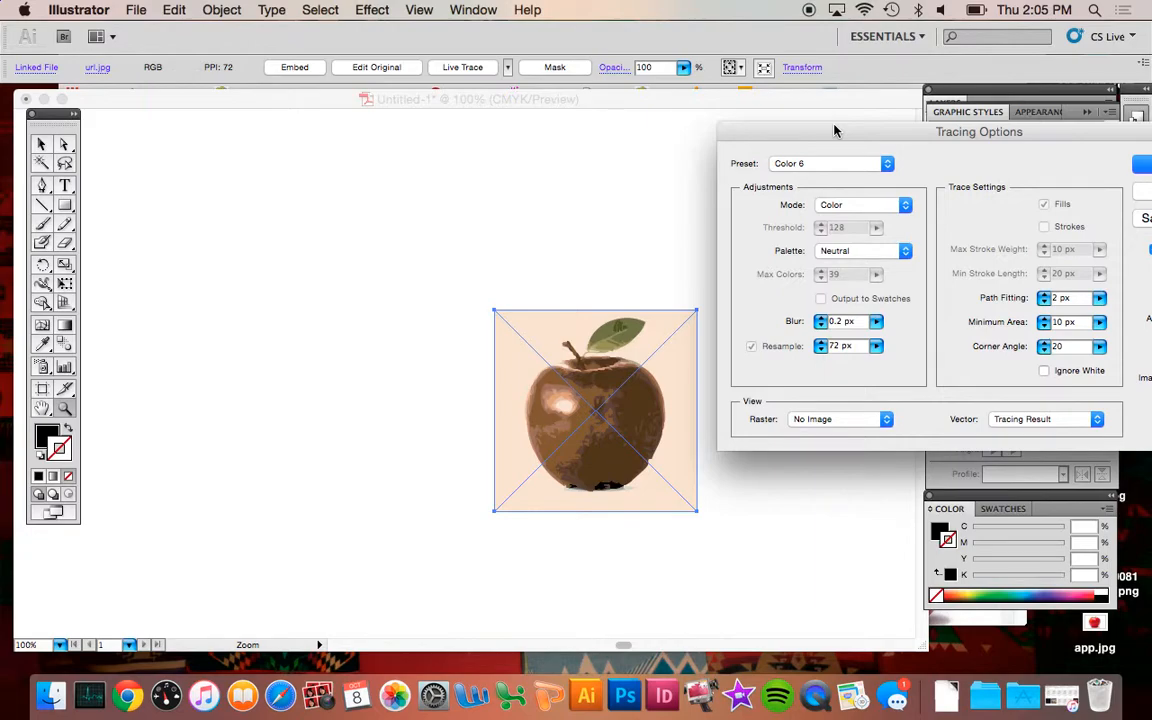
Trace the apple with the Neutral palette settings and move the traced artwork up and to the left on the artboard.
mouse_move(932, 137)
left_mouse_down()
mouse_move(778, 99)
mouse_move(822, 58)
mouse_move(788, 84)
mouse_move(864, 102)
mouse_move(803, 107)
left_mouse_up()
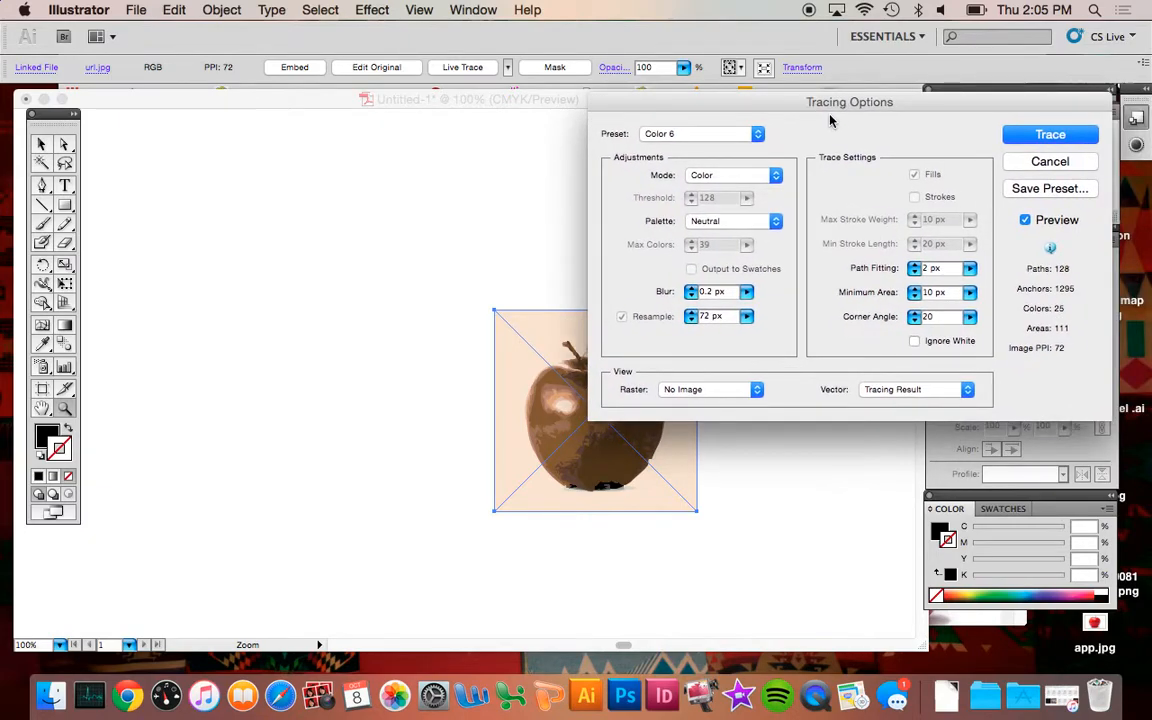
left_click(1046, 138)
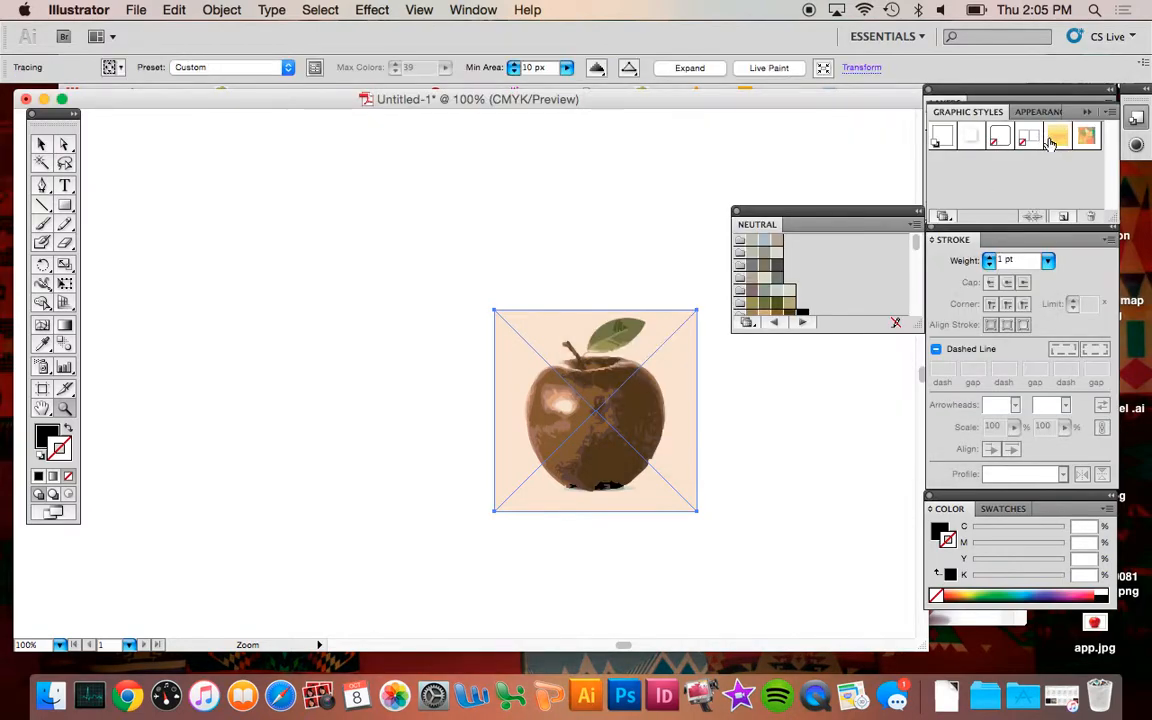
left_click(42, 145)
mouse_move(507, 380)
left_mouse_down()
mouse_move(443, 361)
mouse_move(357, 279)
left_mouse_up()
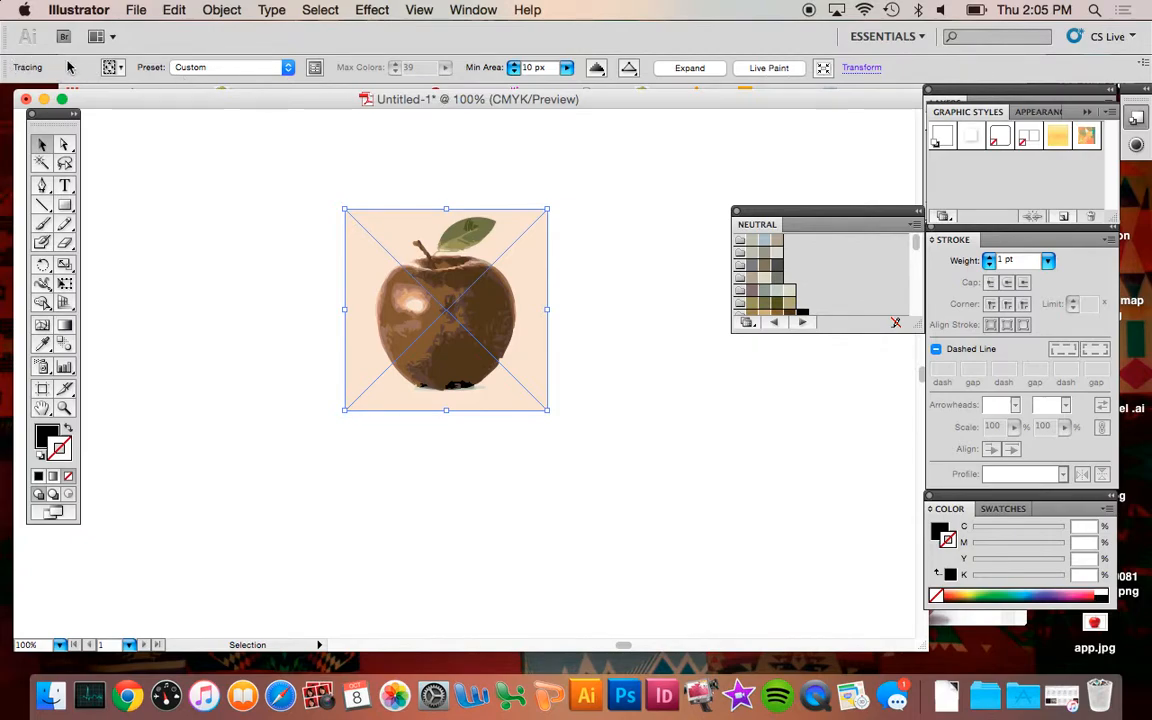
Apply the Hand Drawn Sketch preset to the apple tracing, and switch it to the Color 6 preset.
left_click(288, 68)
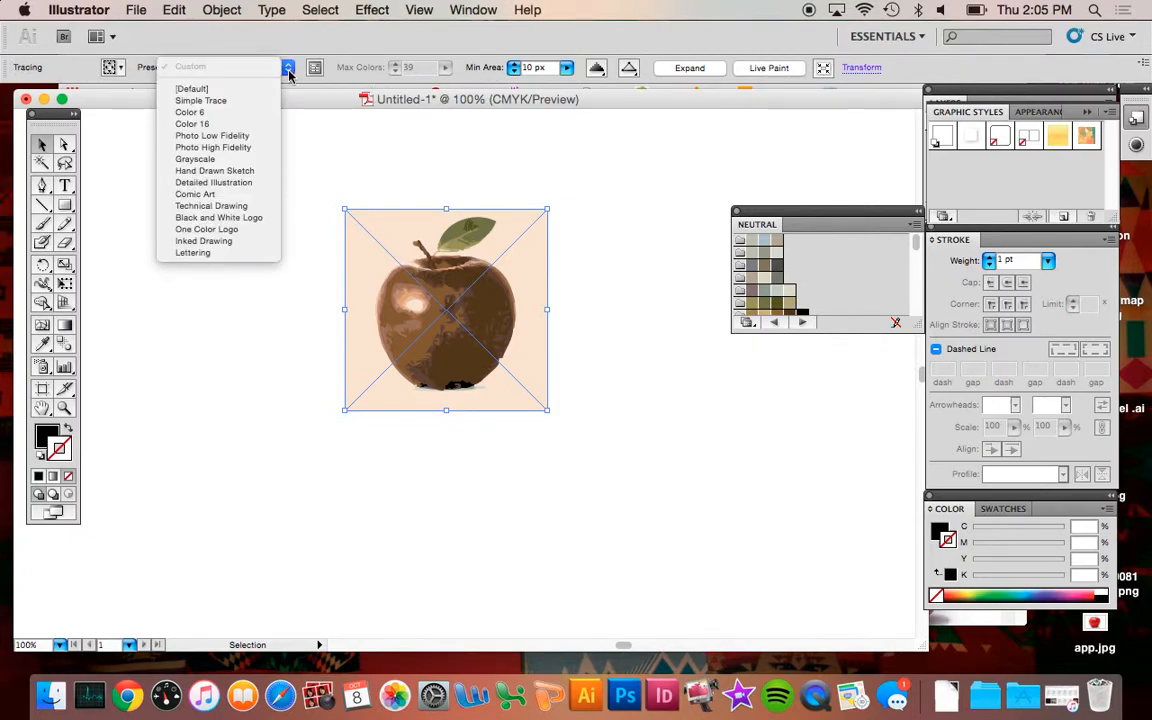
left_click(240, 171)
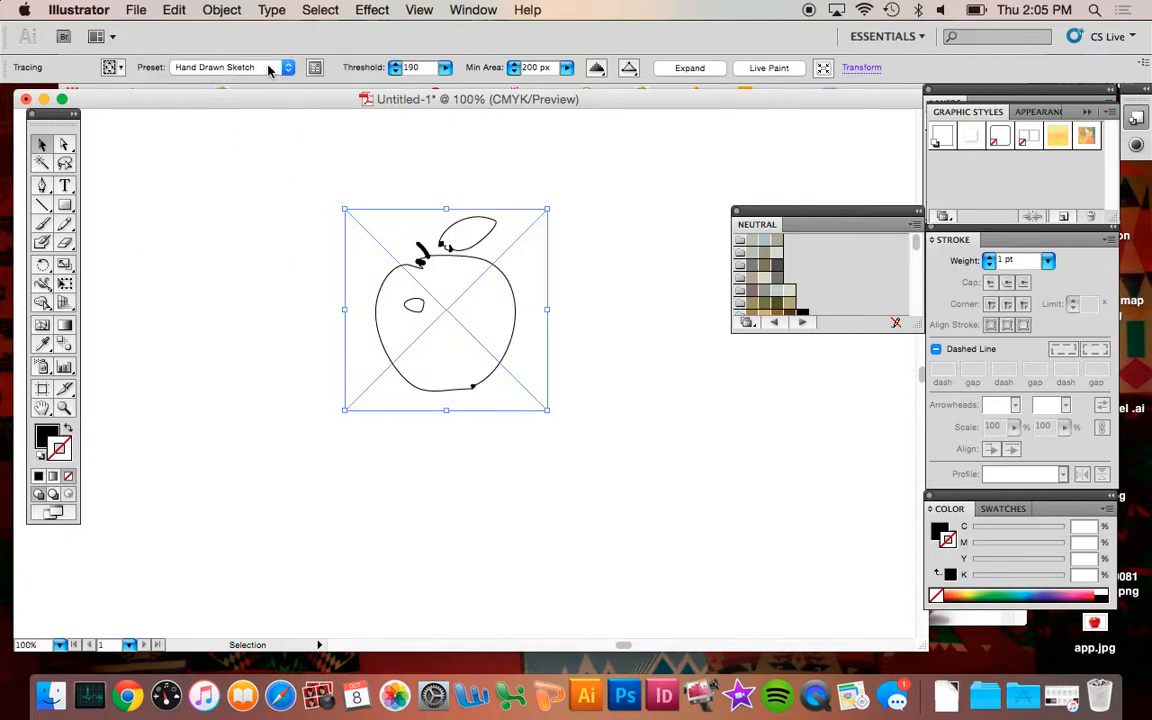
left_click(268, 68)
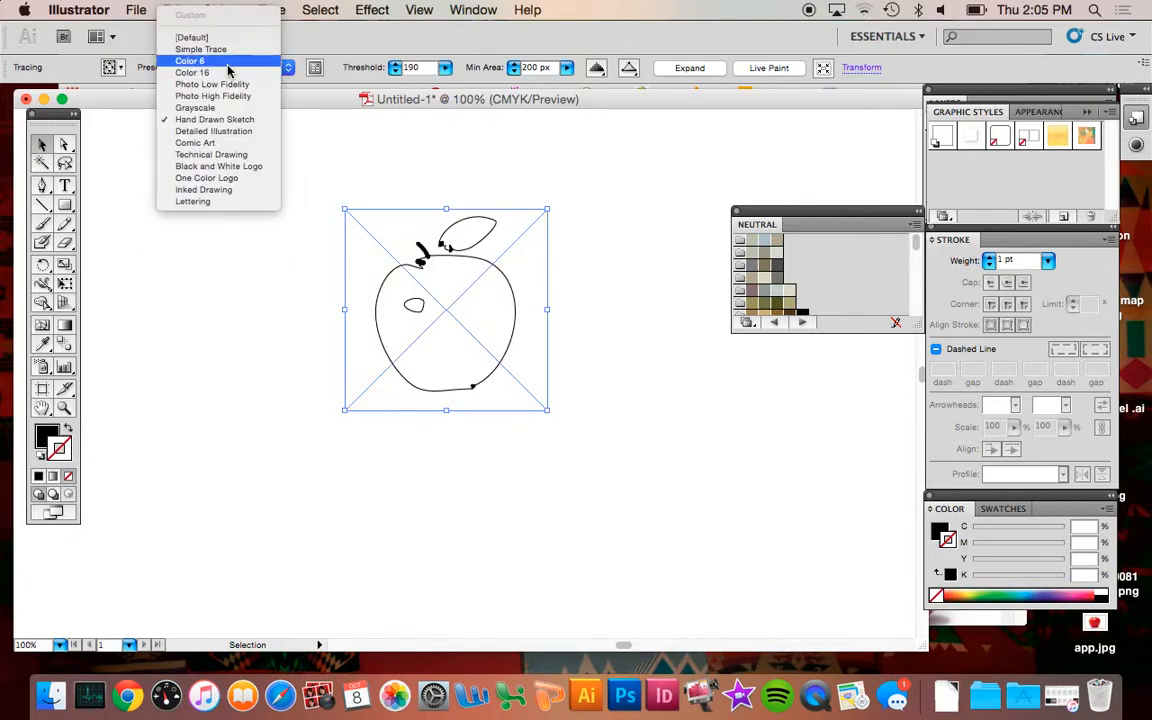
left_click(229, 61)
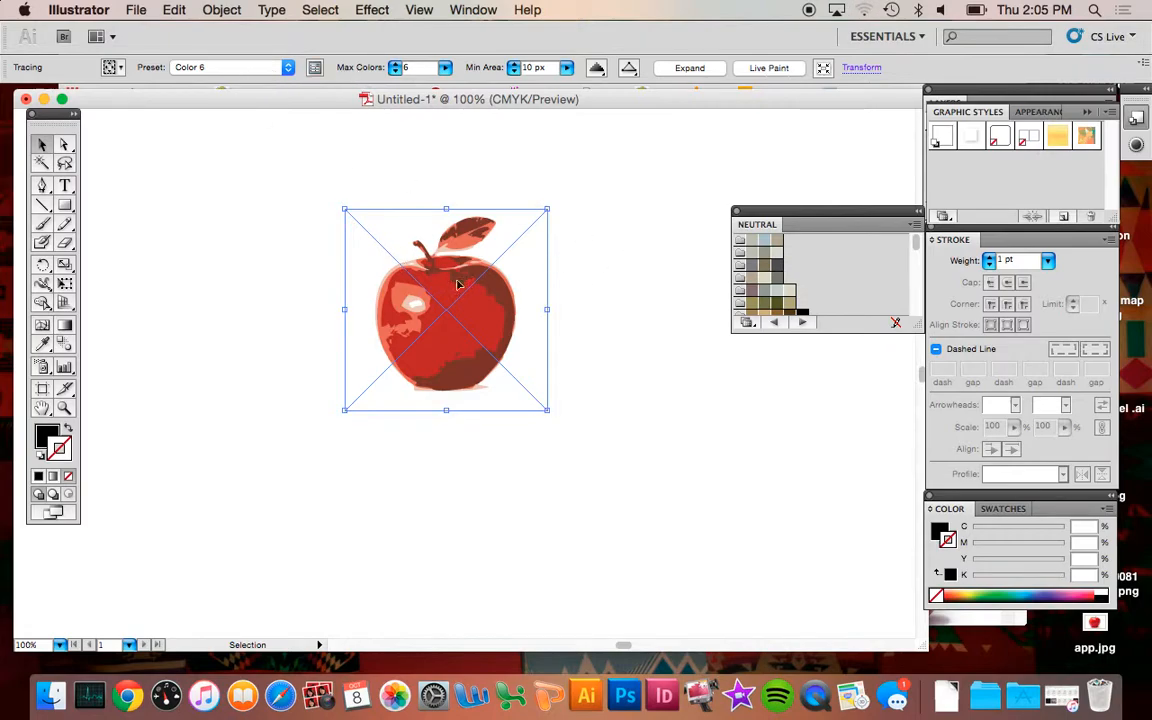
Reopen the tracing options, set the palette to Neutral, and retrace the apple.
left_click(313, 67)
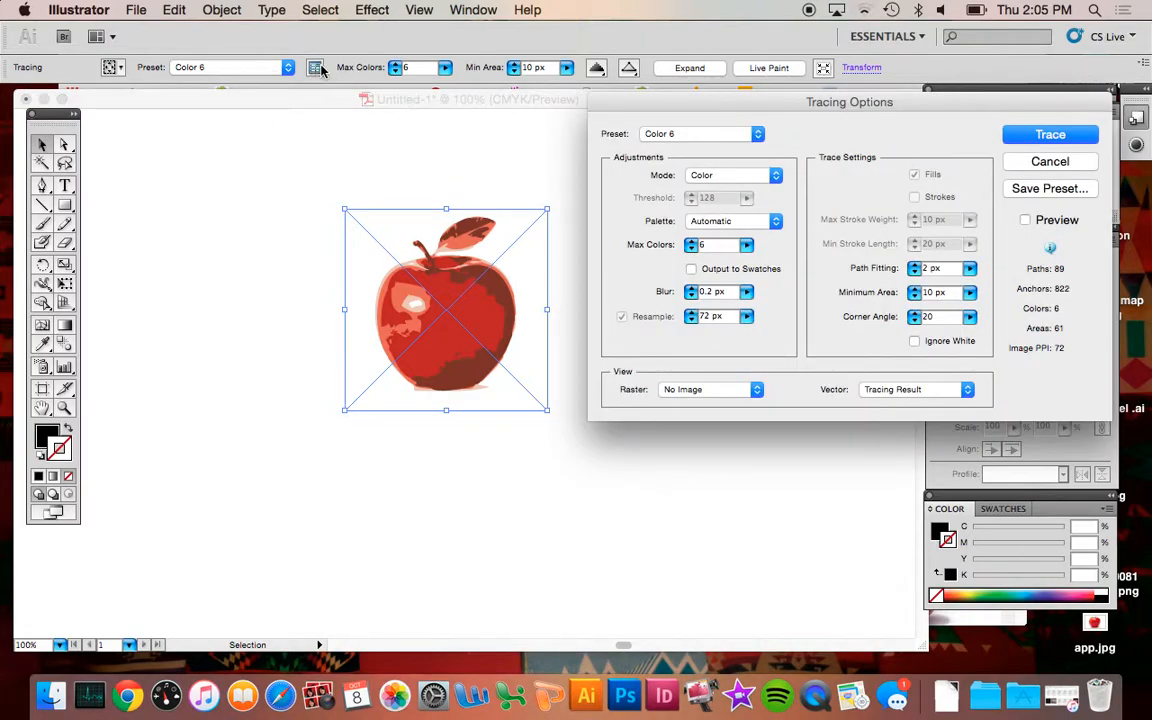
left_click(730, 221)
left_click(705, 234)
left_click(1047, 134)
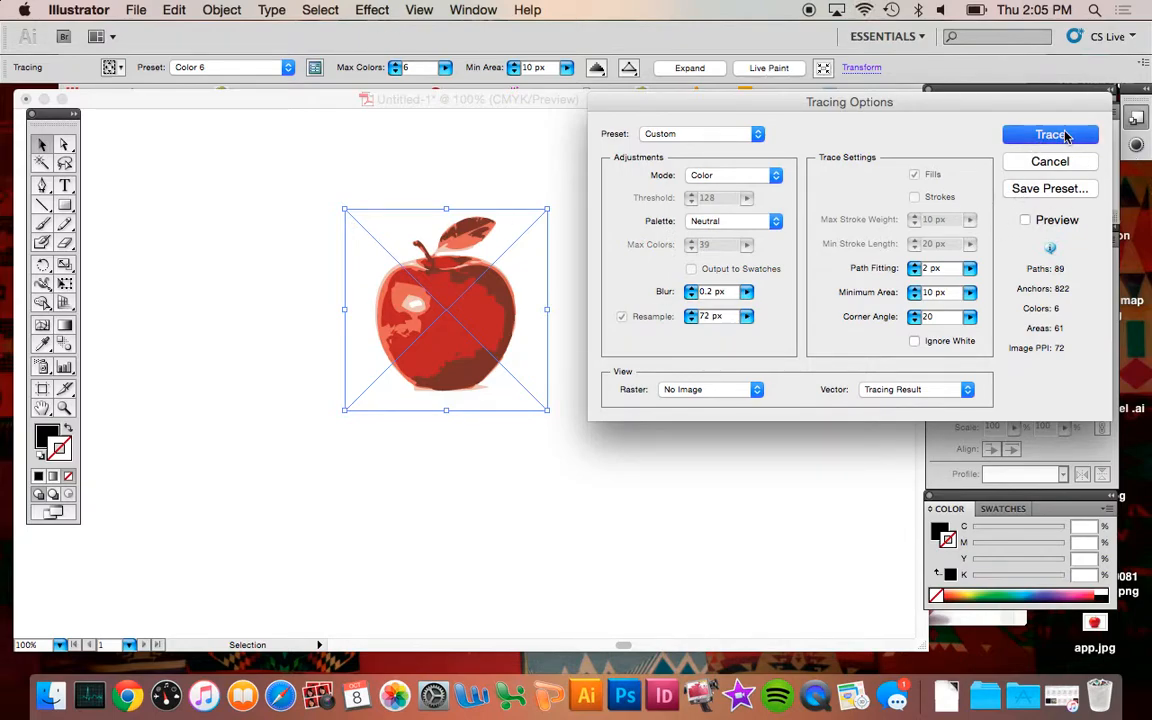
Expand the apple tracing into editable paths and pull the leaf's tip anchor point outward to the right.
left_click(689, 68)
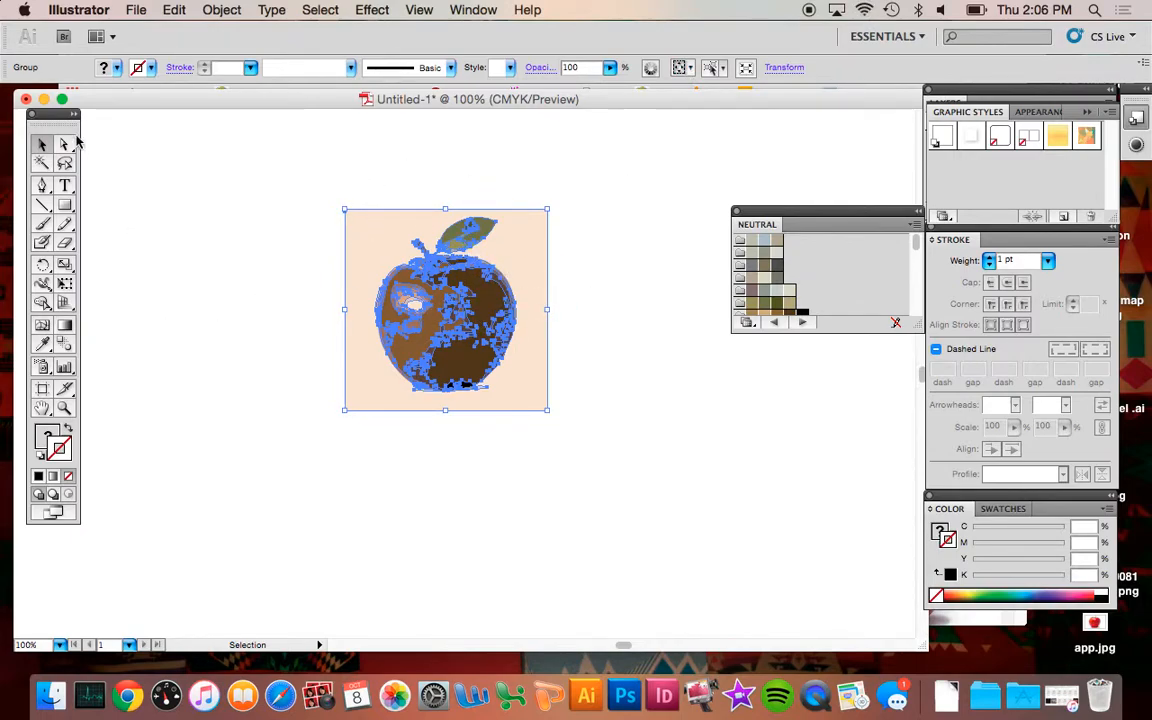
left_click(64, 408)
left_click(653, 390)
left_click(225, 277)
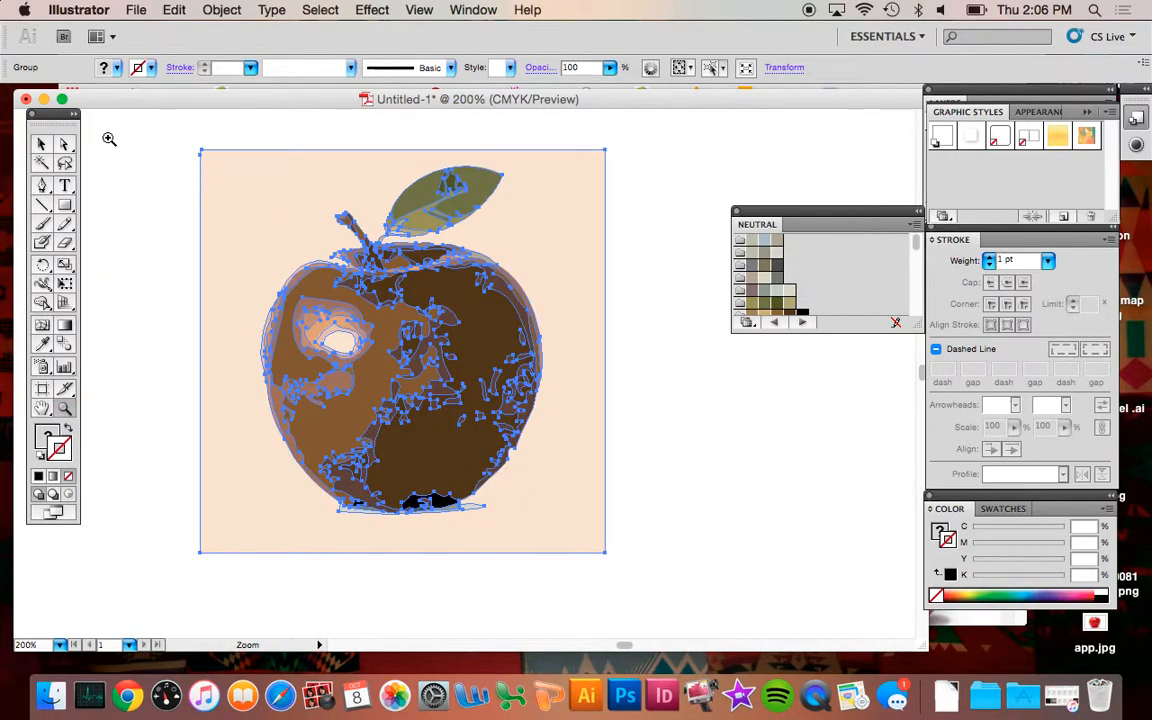
left_click(63, 146)
left_click(103, 180)
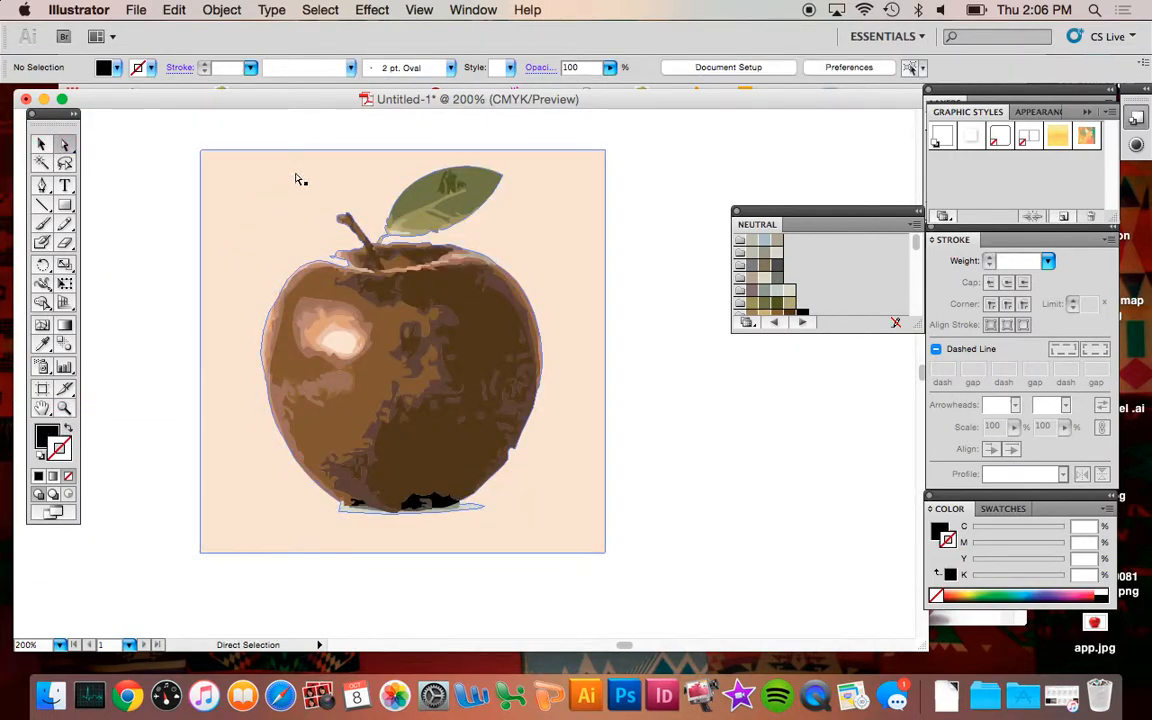
left_click_drag(504, 185, 524, 186)
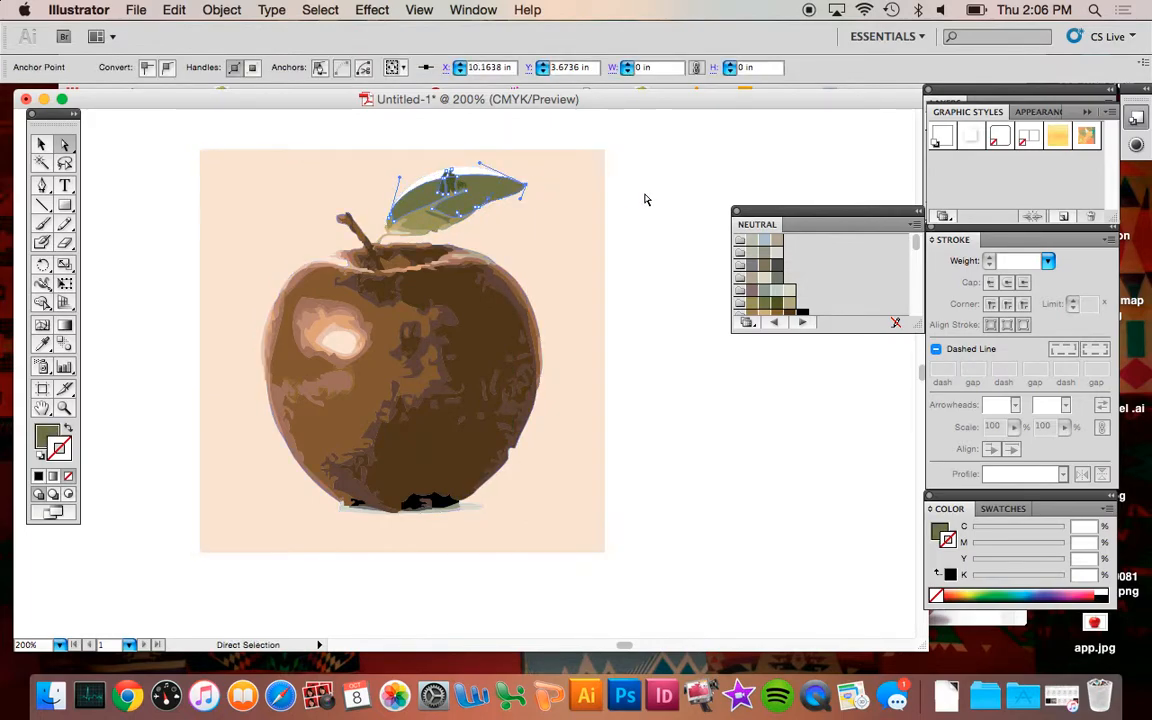
Select the whole expanded apple artwork and ungroup it.
left_click(543, 176)
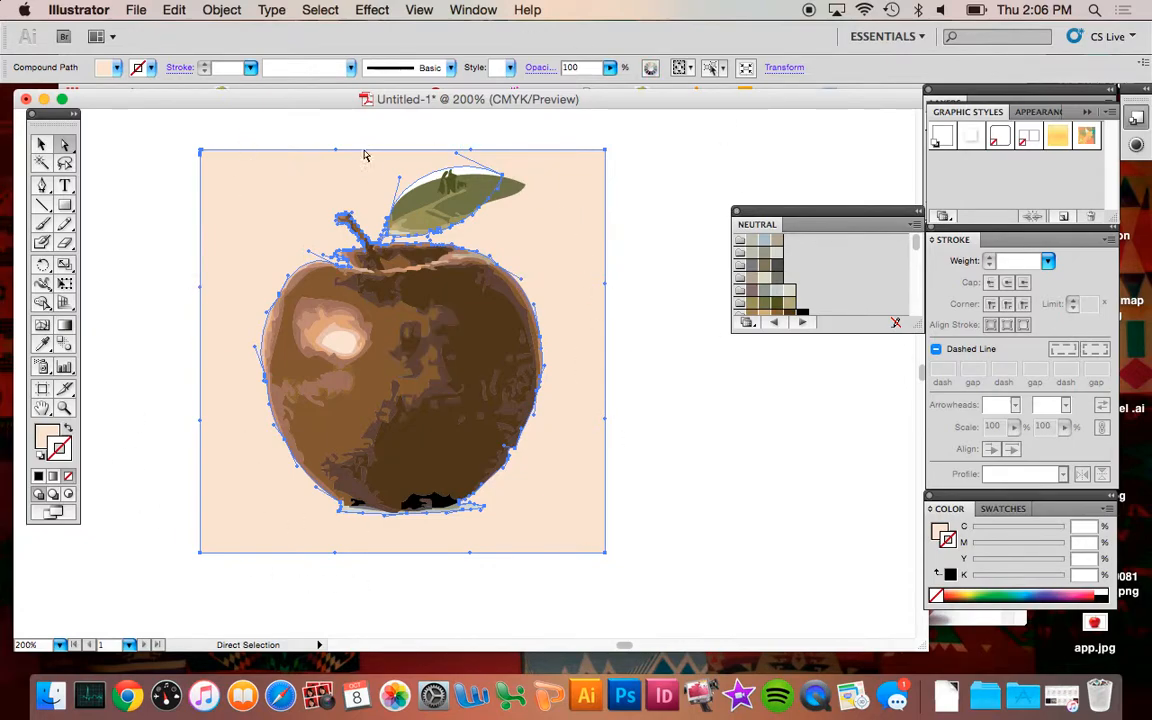
left_click(38, 140)
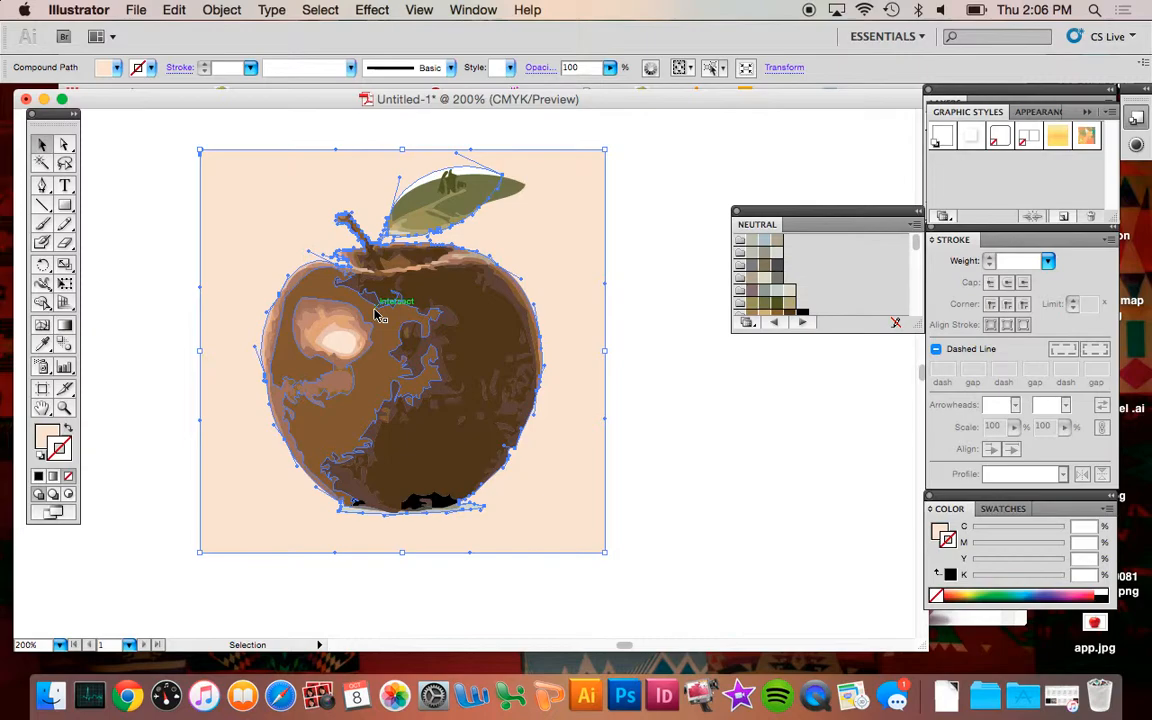
left_click(221, 9)
left_click(751, 345)
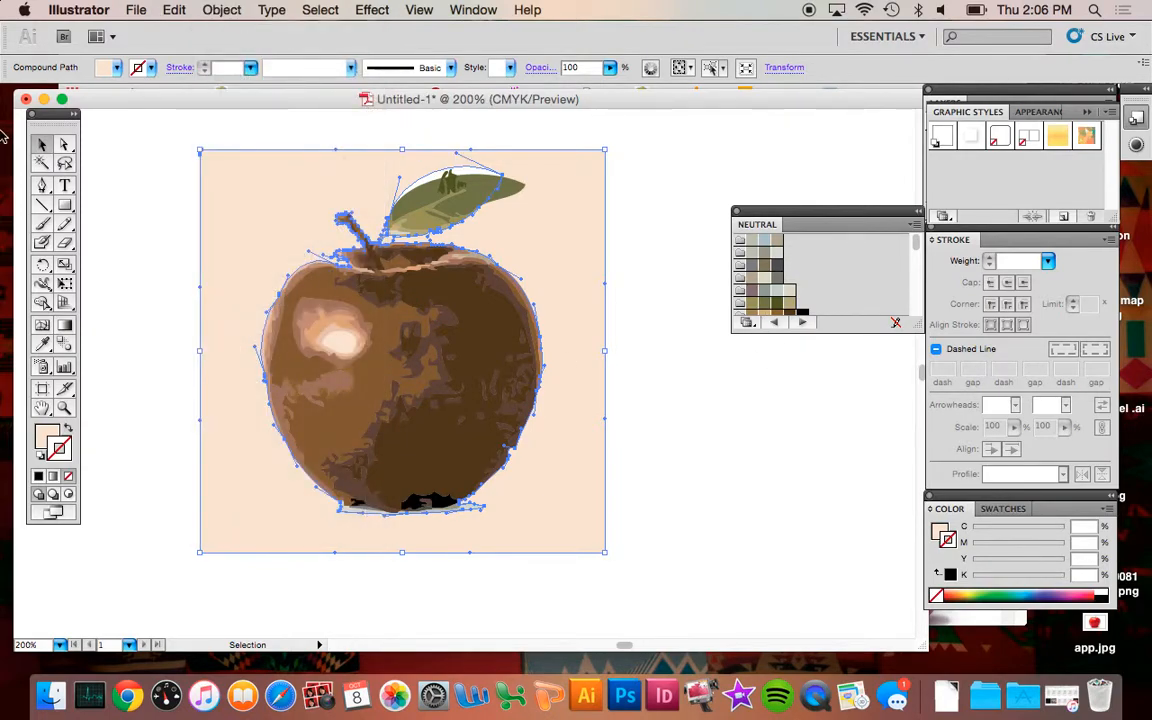
left_click(355, 290)
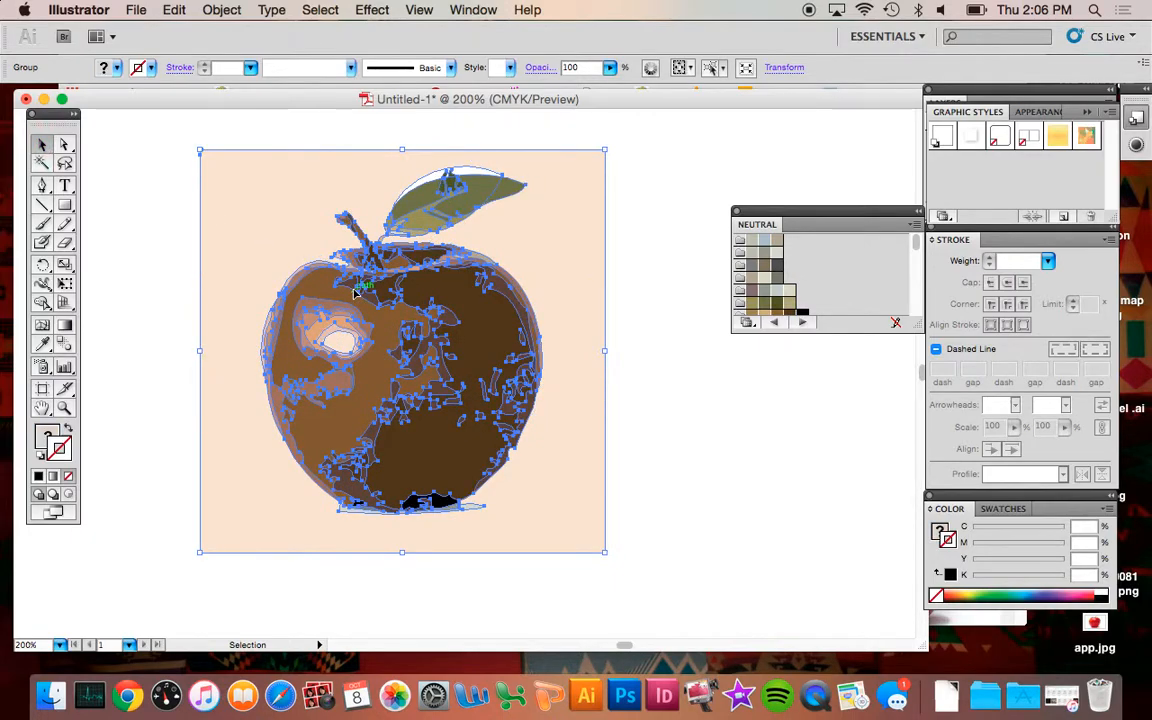
left_click(231, 7)
left_click(241, 96)
Select only the cream background shape around the apple and delete it.
left_click(654, 268)
left_click(455, 320)
left_click(278, 239)
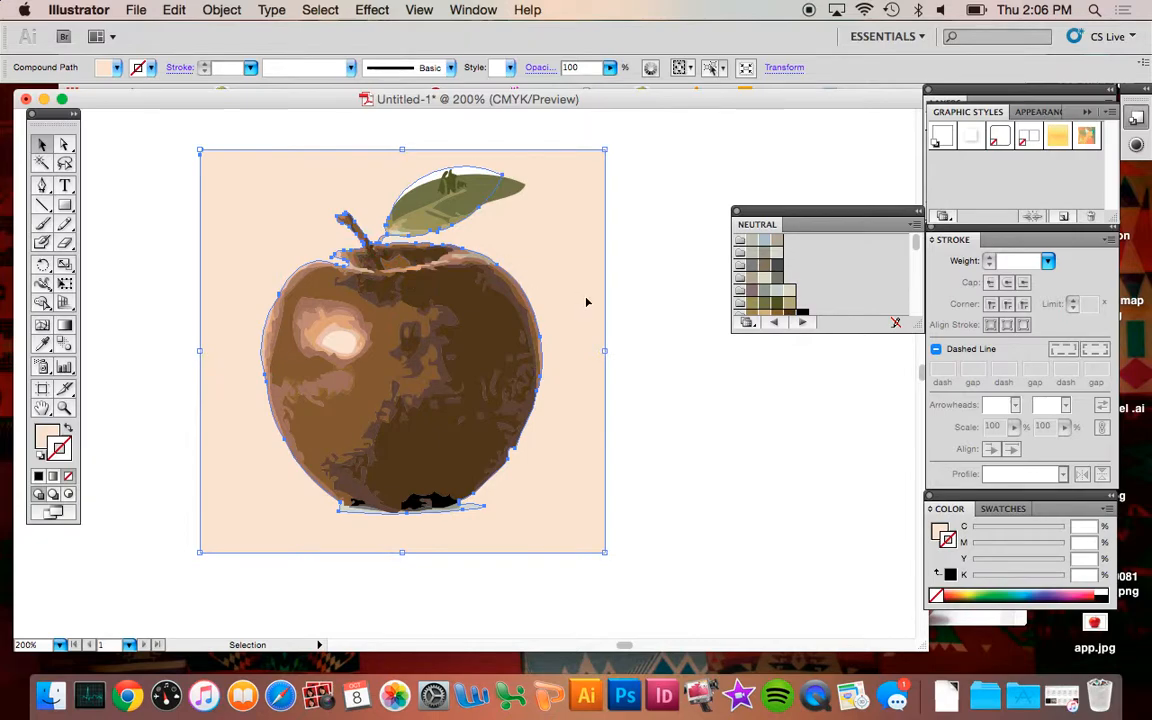
key("Delete")
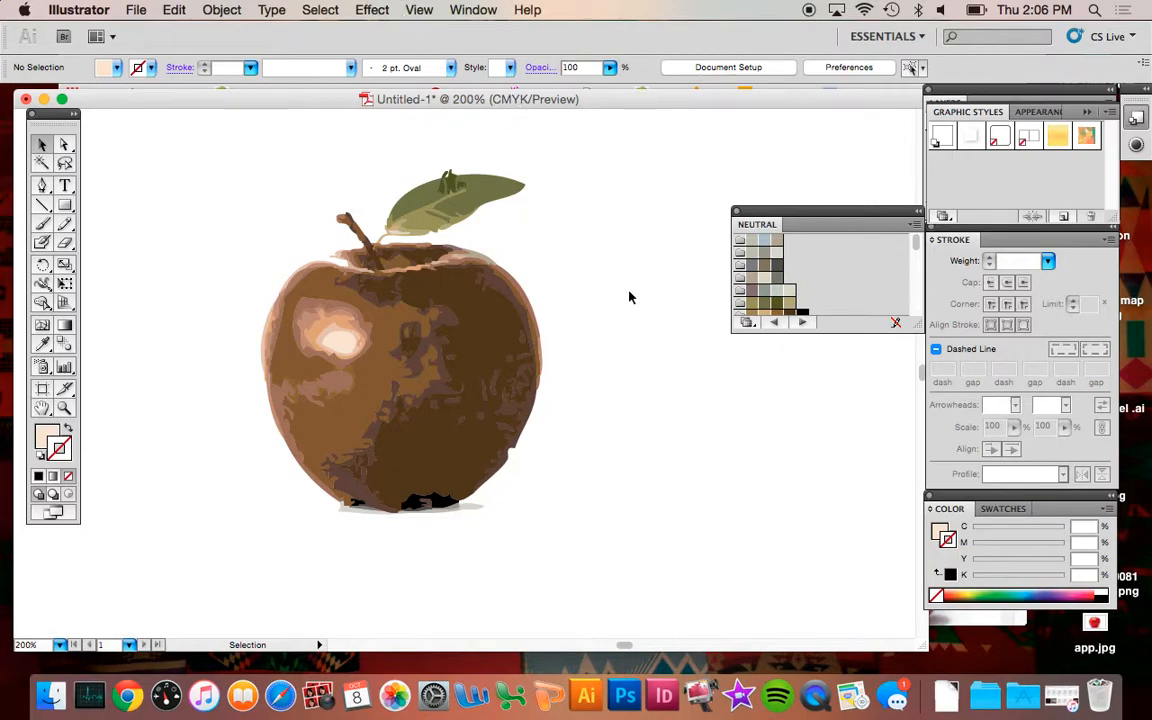
Undo the background deletion, ungrouping, leaf edit and expansion to return the apple to a live tracing.
key("super+minus")
key("super+minus")
key("super+minus")
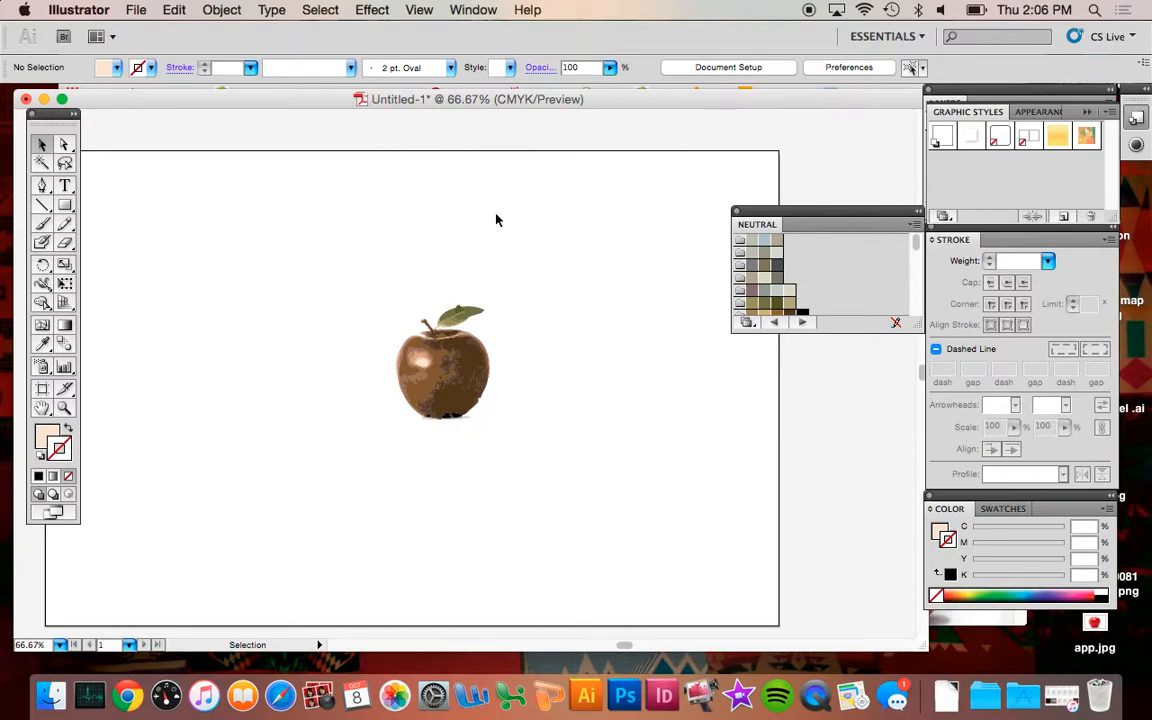
key("super+a")
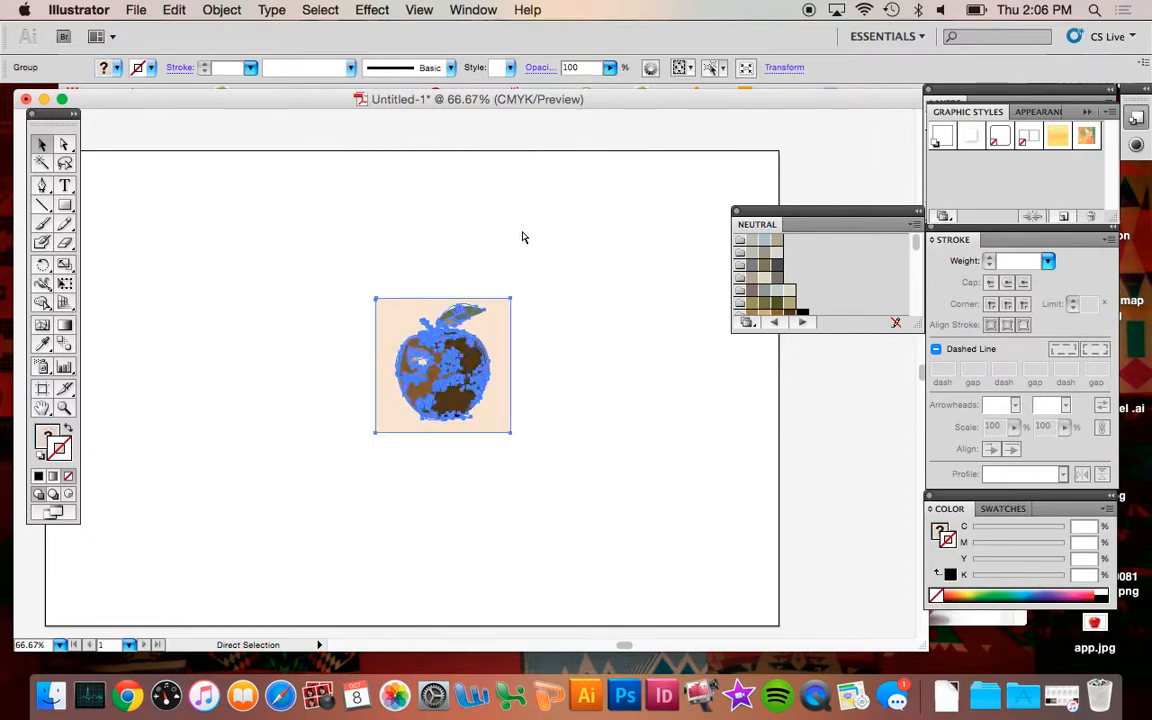
left_click(581, 290)
key("super+z")
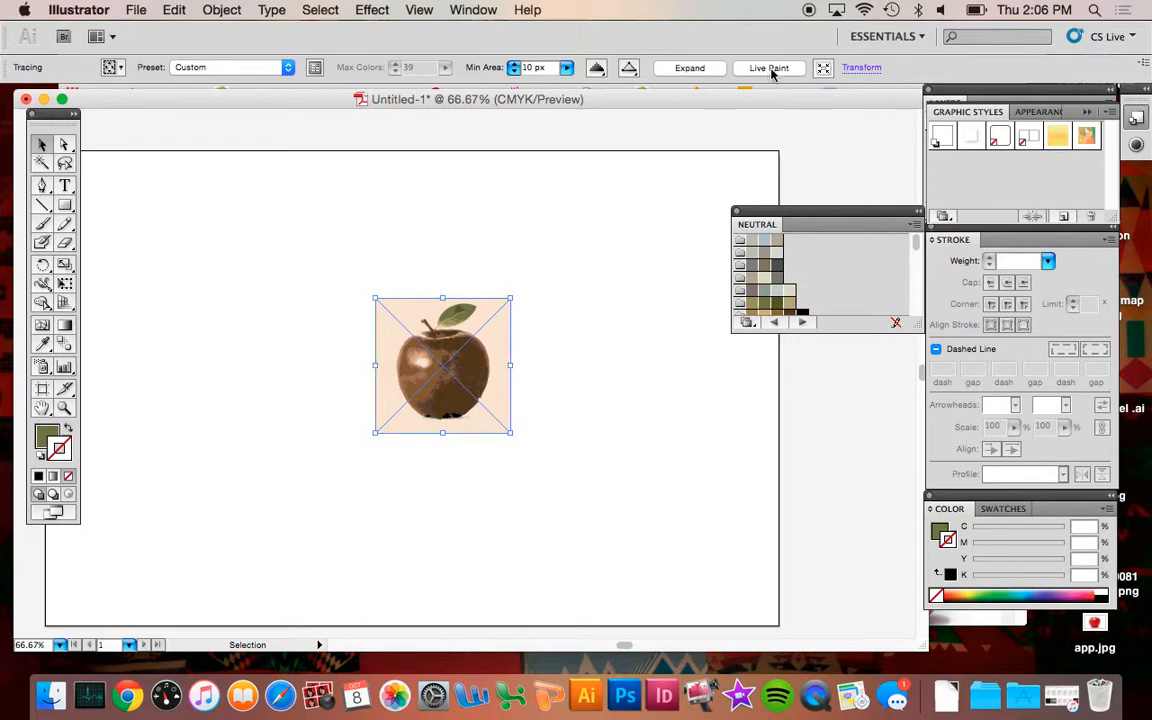
Convert the apple tracing to Live Paint and fill its background with the light yellow swatch from the Seasons library.
left_click(769, 68)
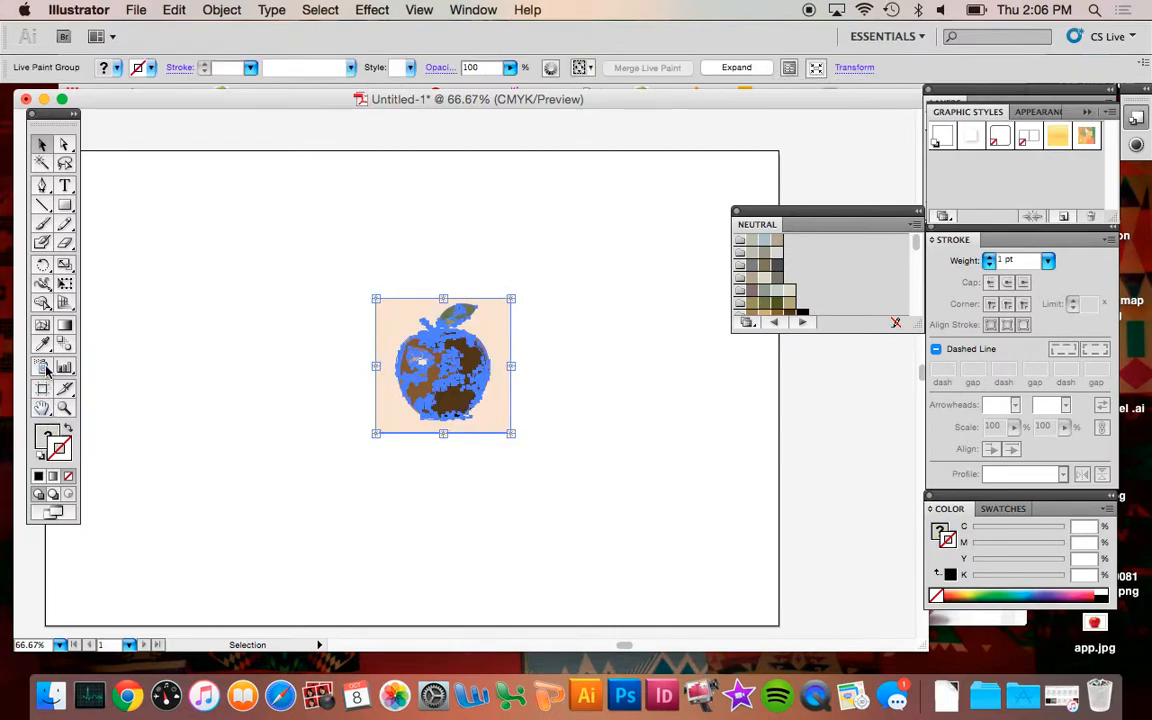
left_click_drag(41, 304, 116, 326)
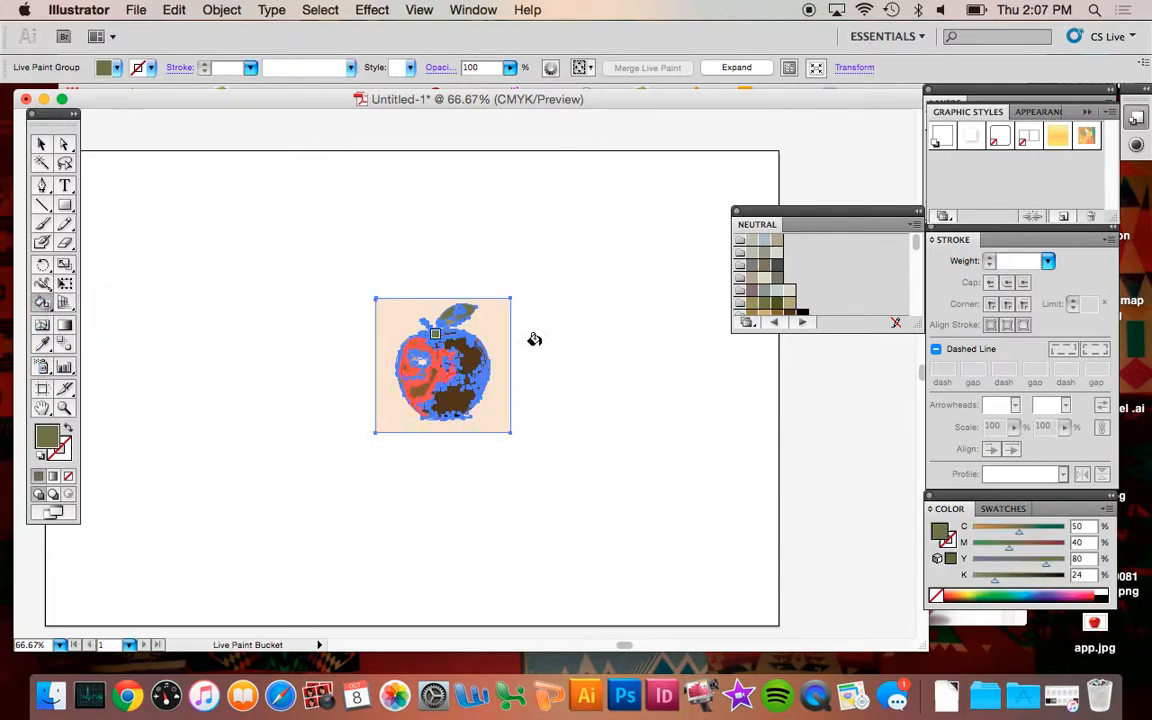
scroll(840, 275, "down", 5)
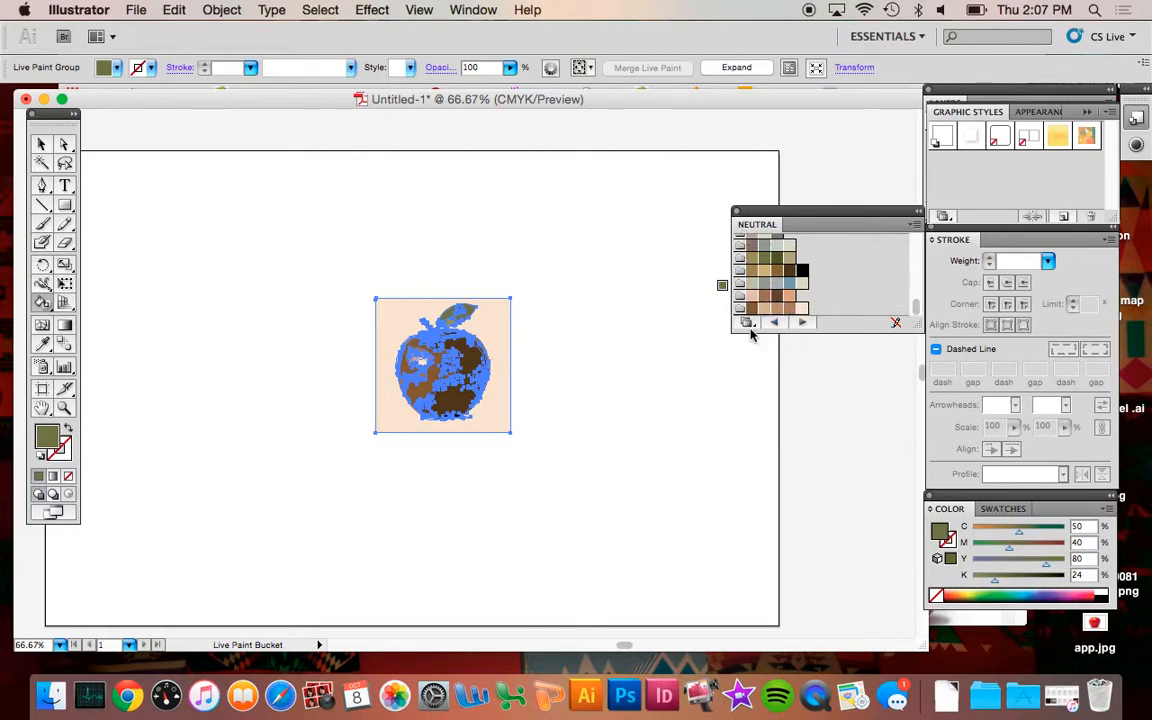
left_click(802, 322)
left_click(777, 323)
left_click(776, 322)
left_click(776, 322)
left_click(790, 252)
left_click(488, 311)
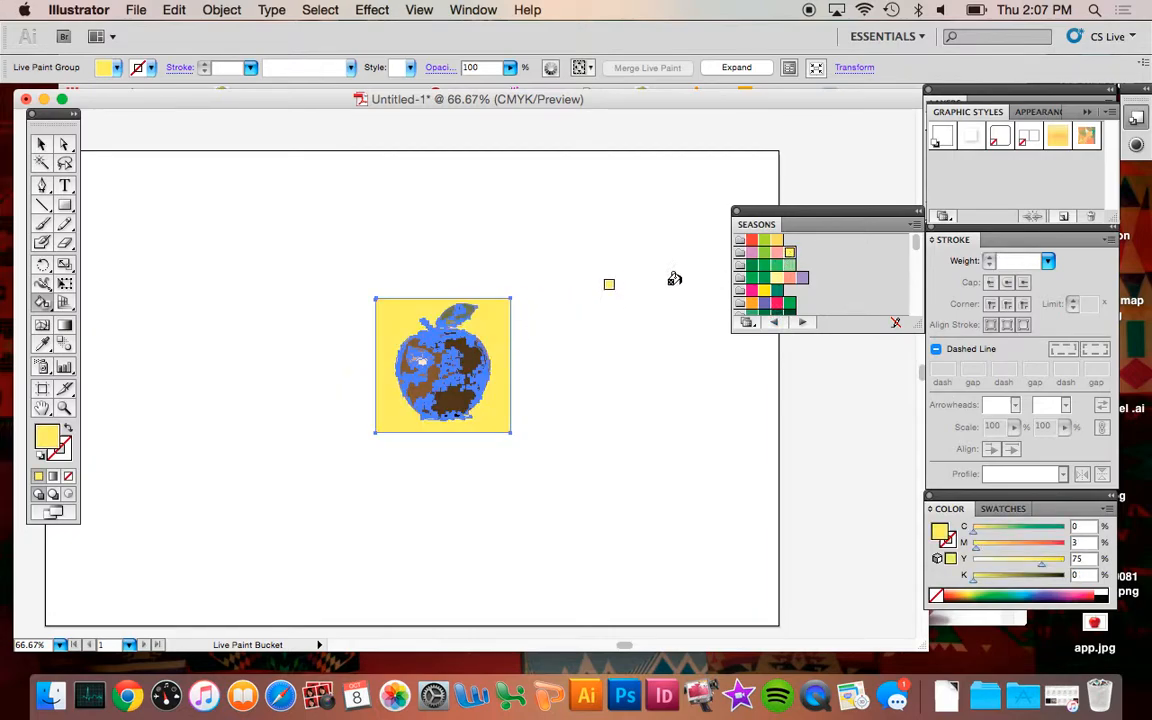
Fill the apple's dark brown area with the green Seasons swatch using Live Paint Bucket, and deselect the artwork.
key("Right")
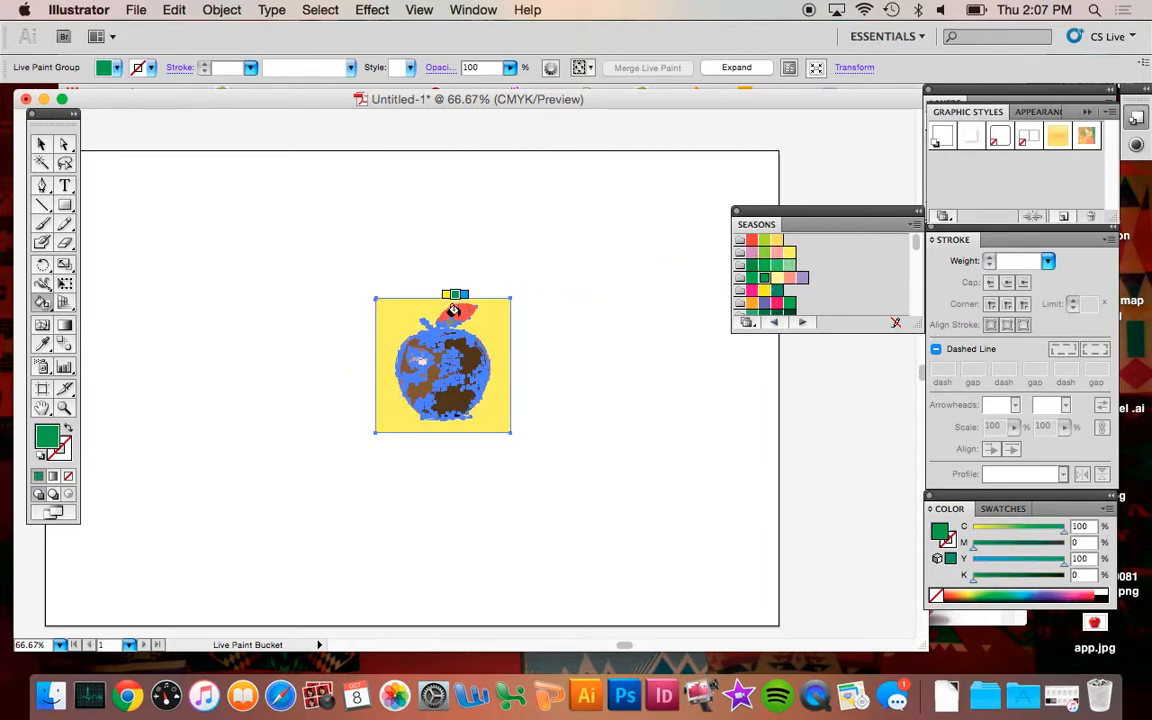
left_click(463, 343)
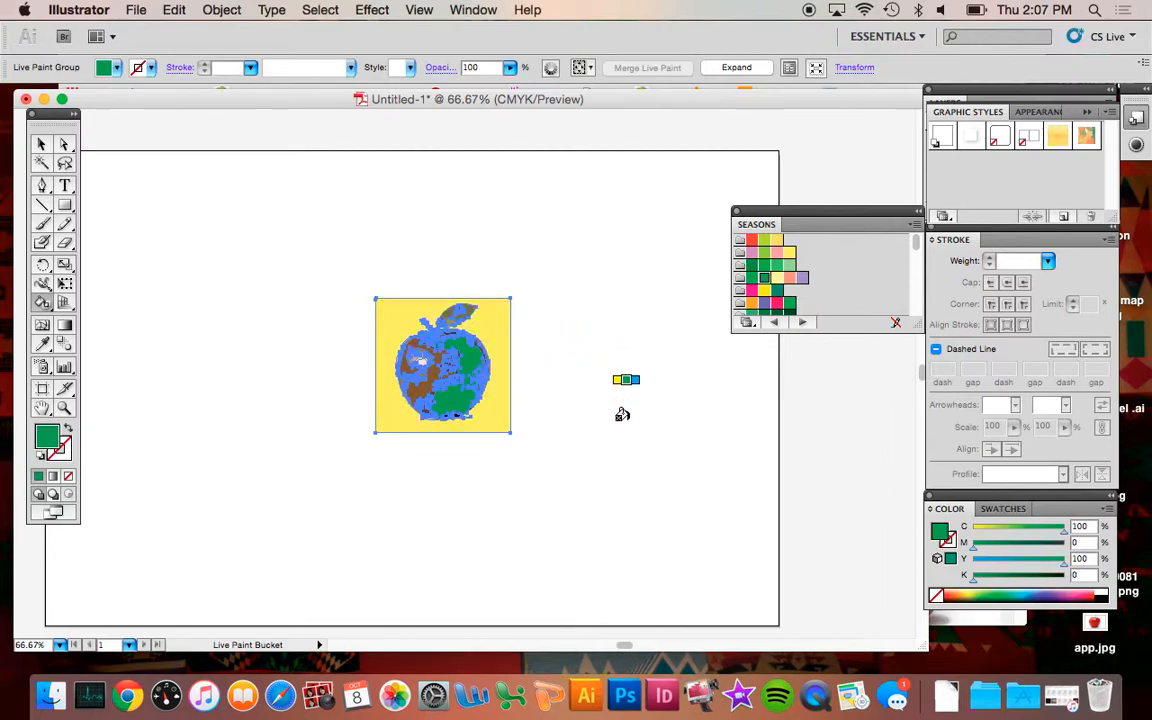
left_click(64, 408)
left_click(517, 404)
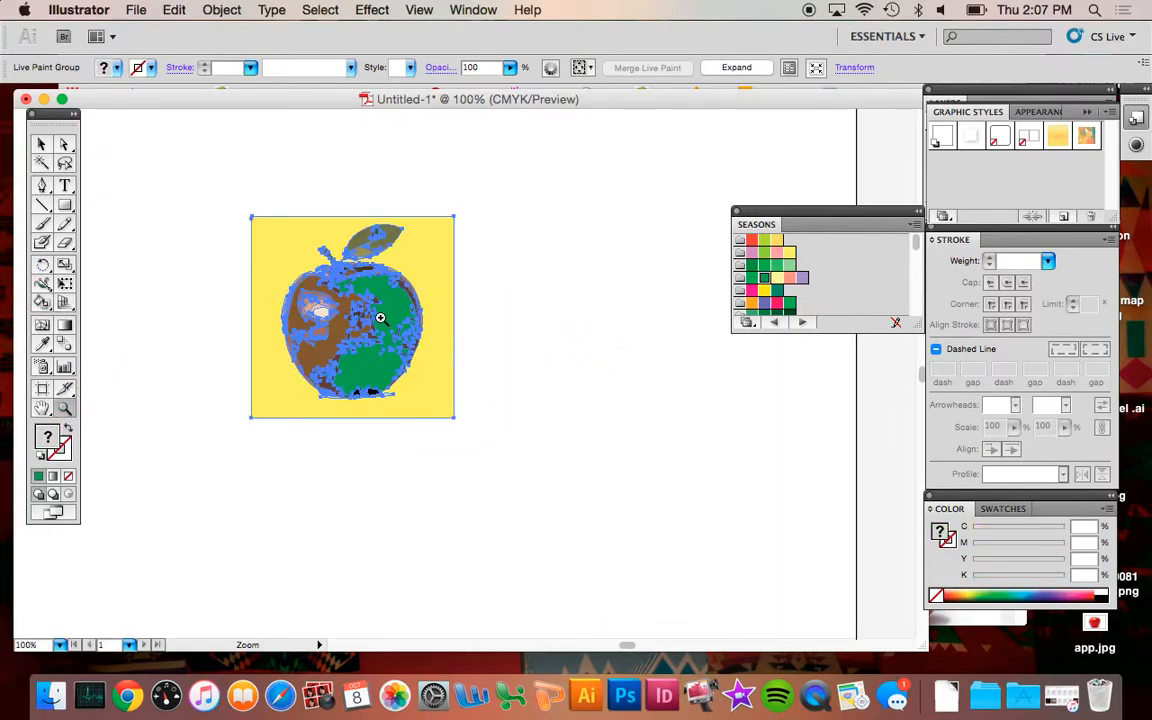
left_click(373, 316)
left_click(42, 145)
left_click(229, 162)
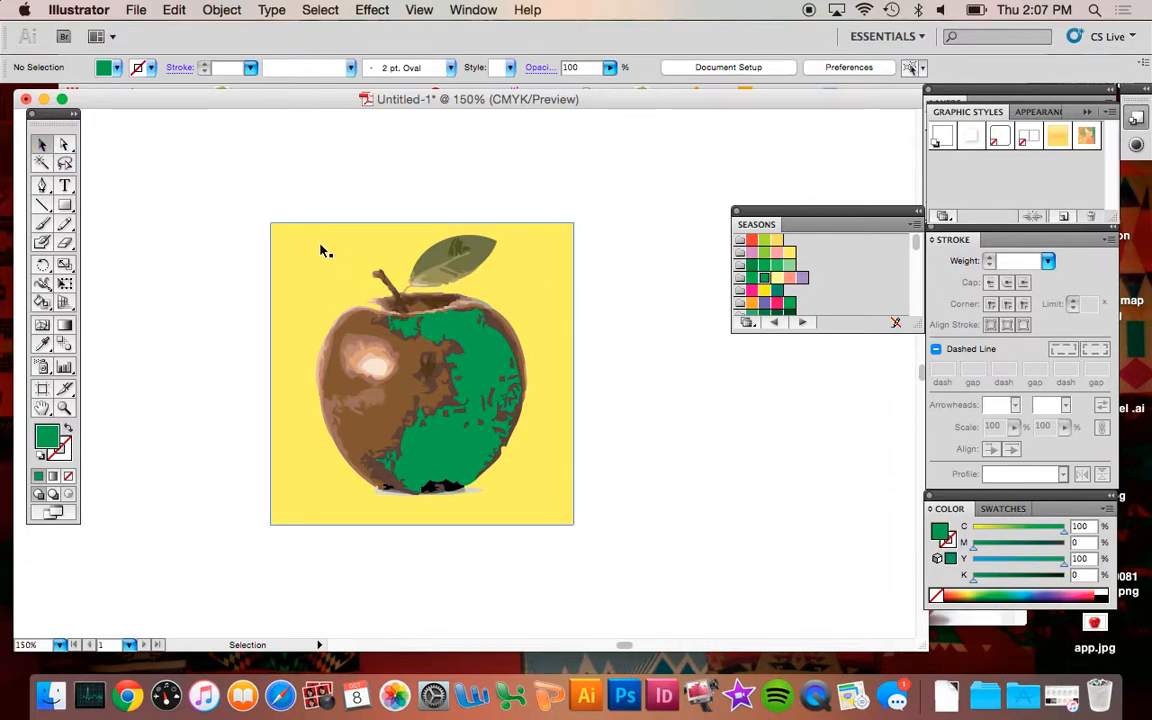
Delete the painted apple artwork from the artboard.
left_click(357, 293)
key("Delete")
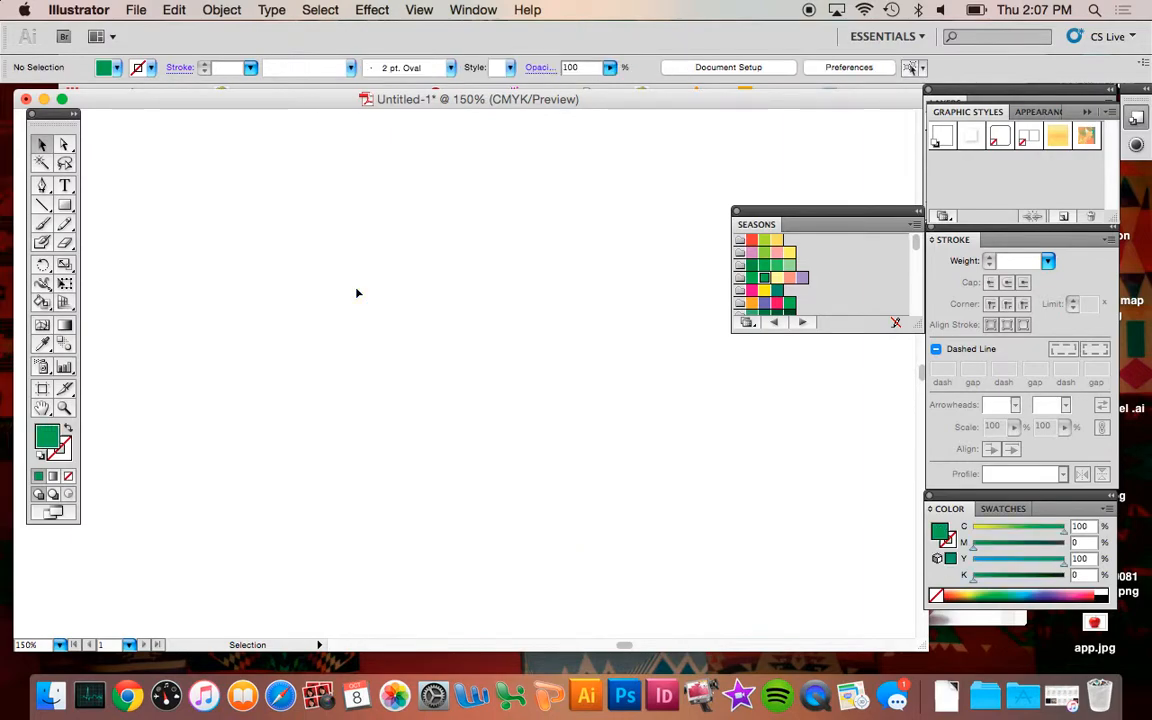
key("super+minus")
key("super+minus")
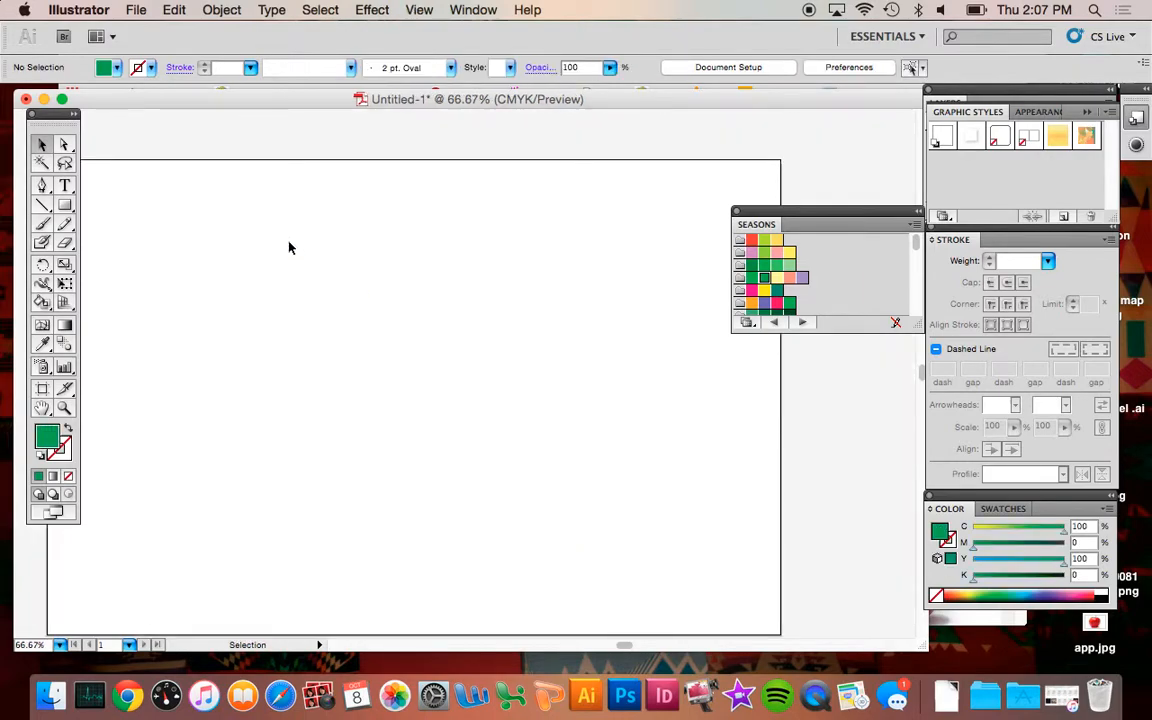
left_click(1070, 641)
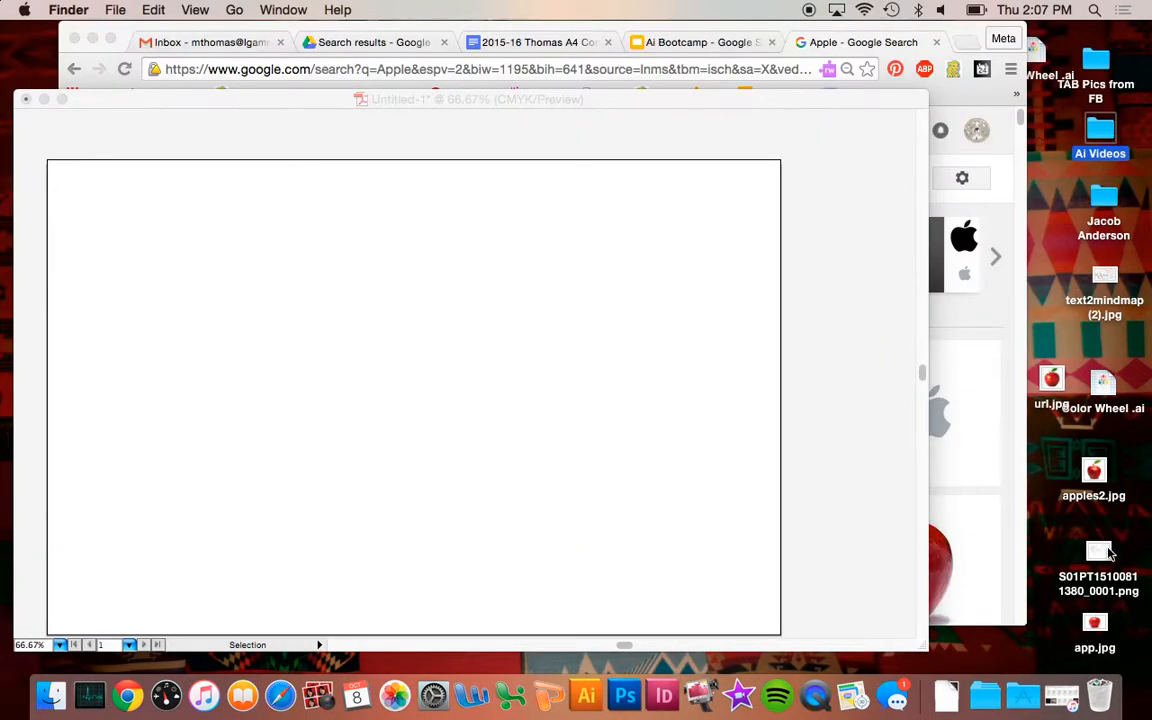
left_click_drag(1105, 555, 413, 380)
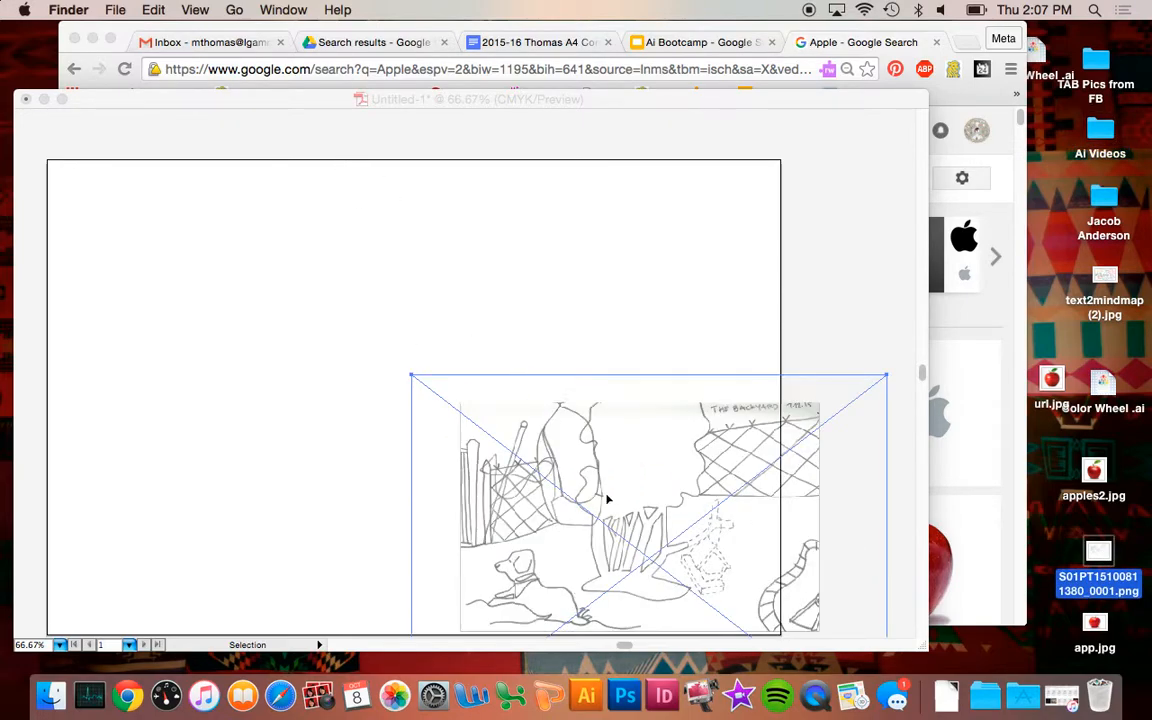
left_click(595, 482)
mouse_move(524, 483)
left_mouse_down()
mouse_move(309, 334)
mouse_move(382, 376)
left_mouse_up()
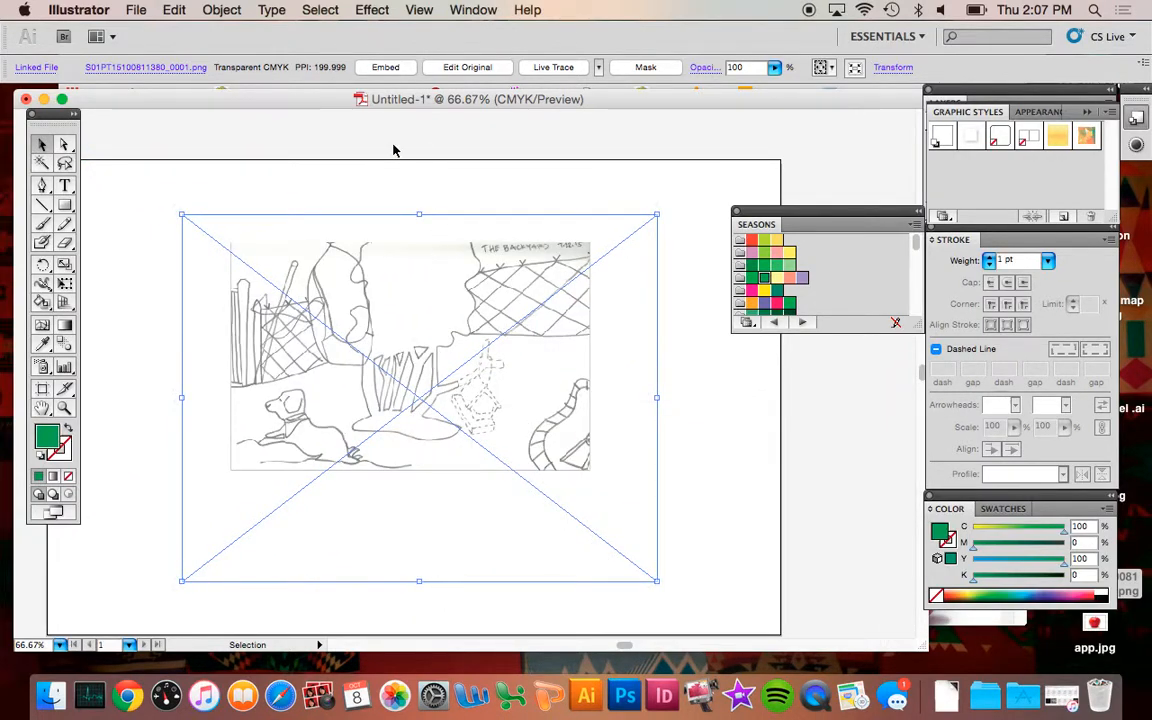
left_click_drag(363, 113, 441, 107)
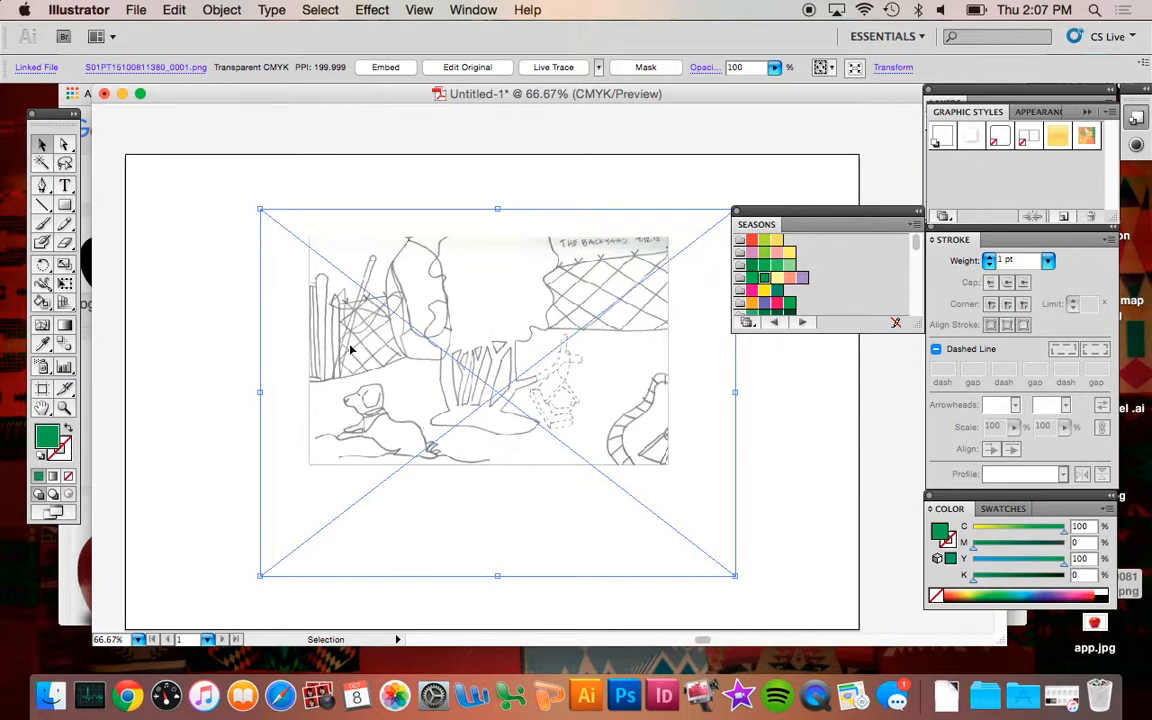
left_click(222, 10)
mouse_move(352, 450)
left_click(420, 434)
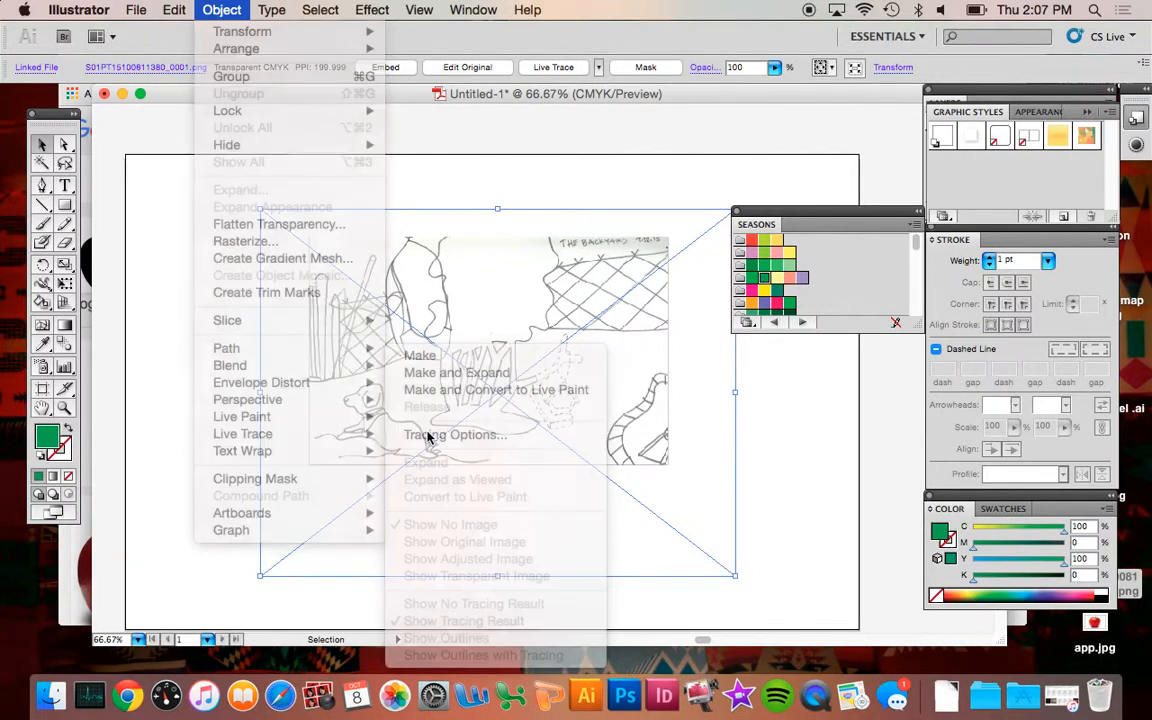
left_click(746, 304)
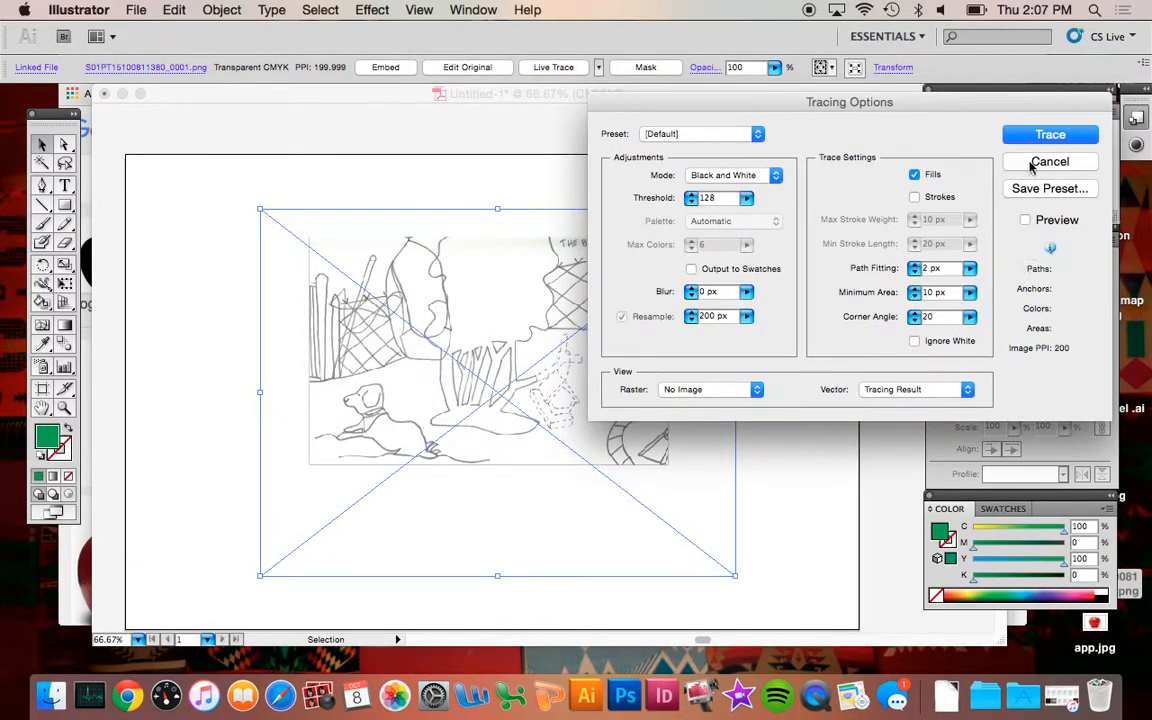
left_click(1026, 222)
left_click(1024, 222)
left_click(1026, 221)
mouse_move(746, 106)
left_mouse_down()
mouse_move(792, 80)
mouse_move(843, 96)
mouse_move(804, 86)
mouse_move(811, 98)
left_mouse_up()
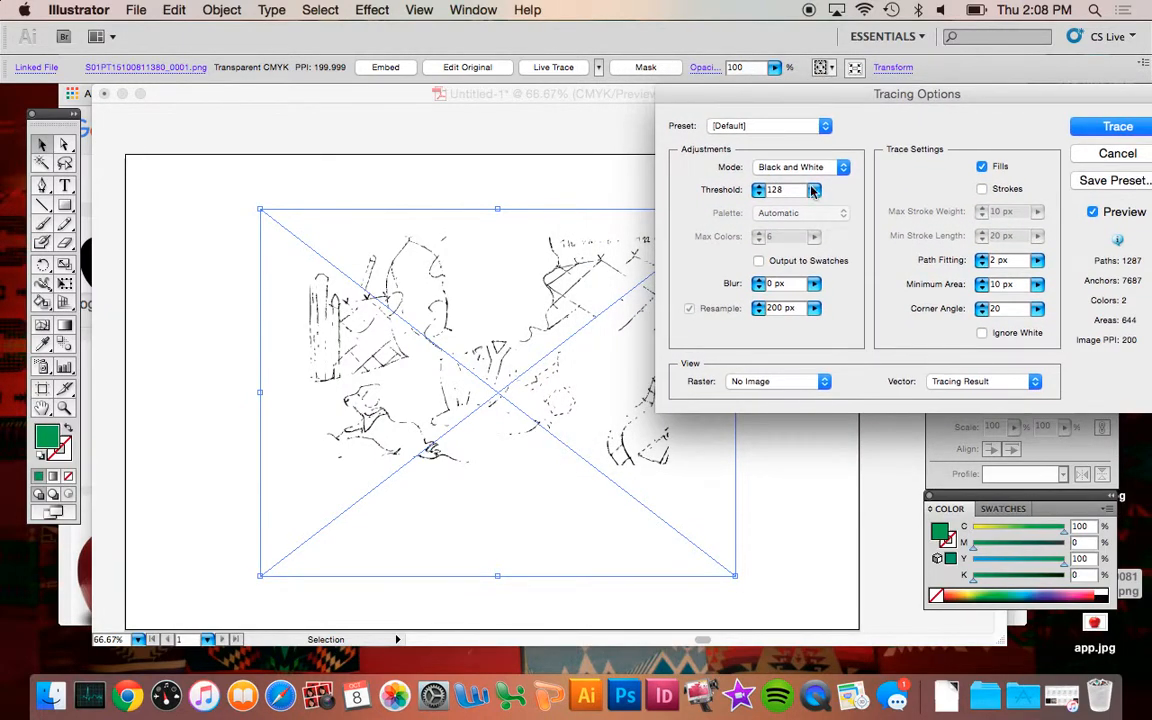
left_click(814, 190)
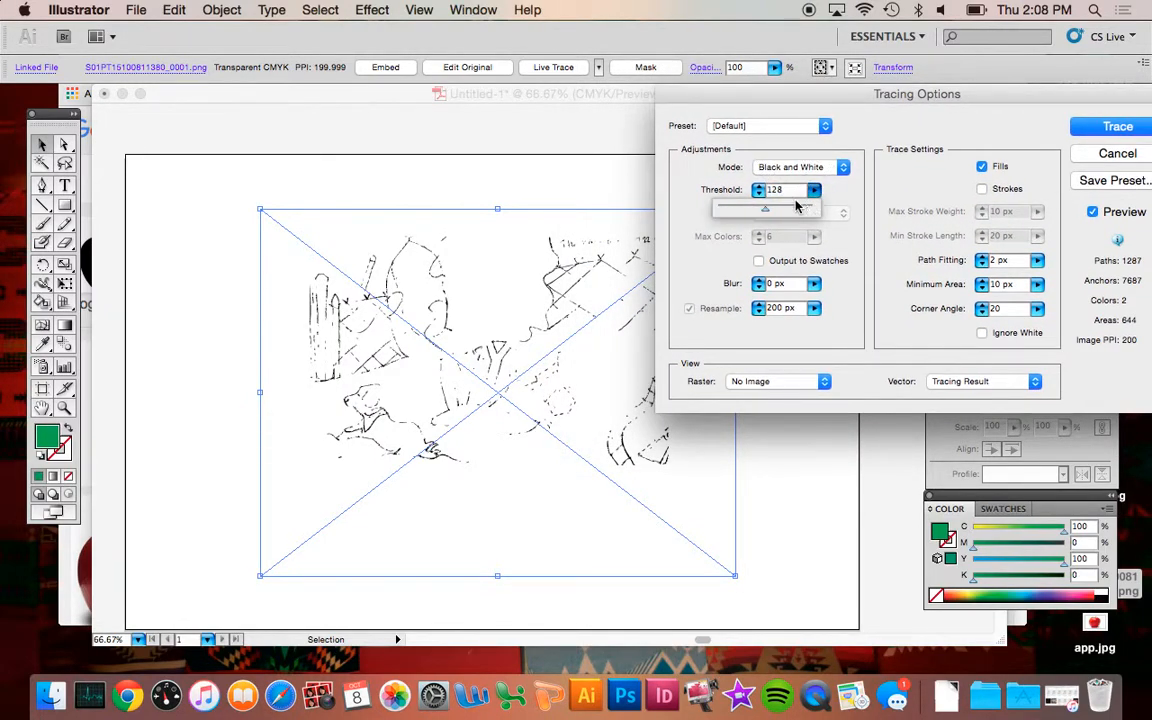
left_click_drag(772, 217, 779, 213)
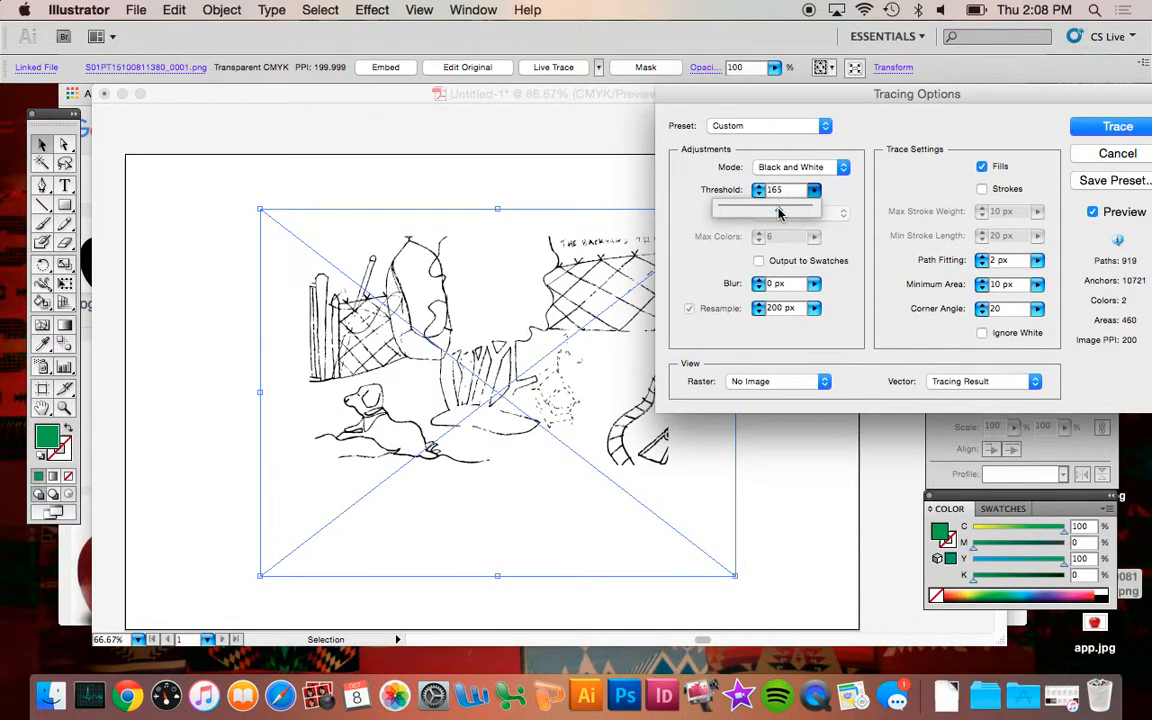
left_click_drag(788, 213, 795, 213)
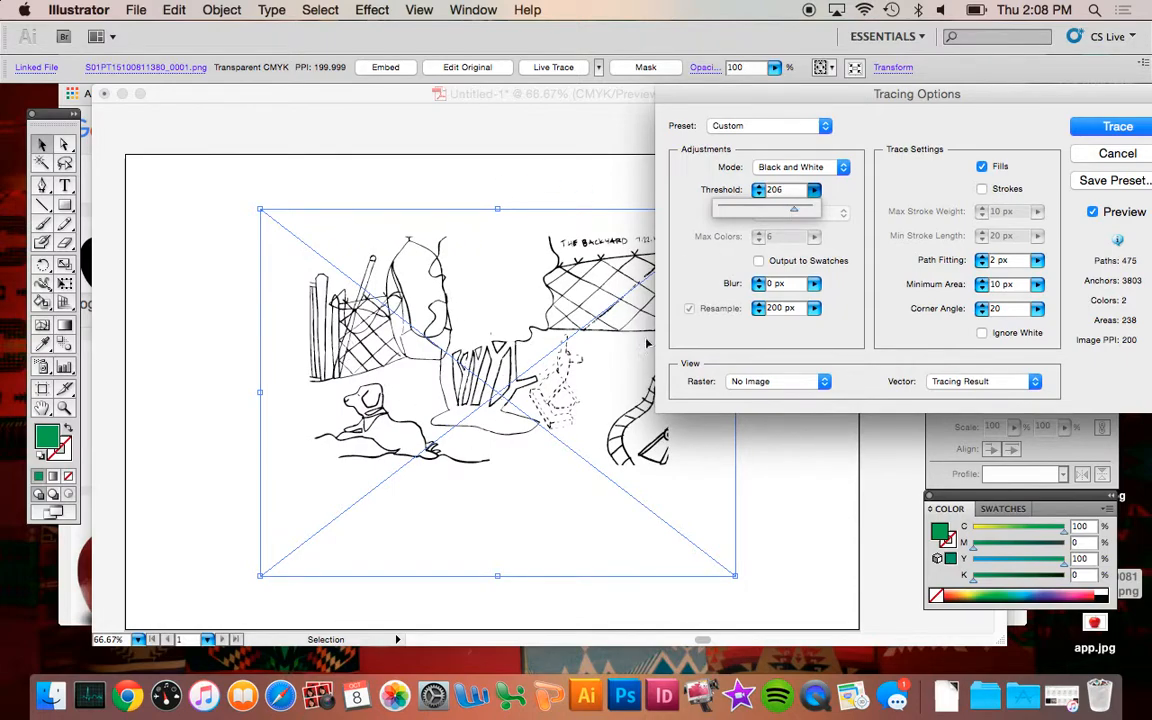
left_click(1104, 156)
Open the Live Trace options for the placed backyard drawing and turn on the tracing preview.
key("super+equal")
key("super+equal")
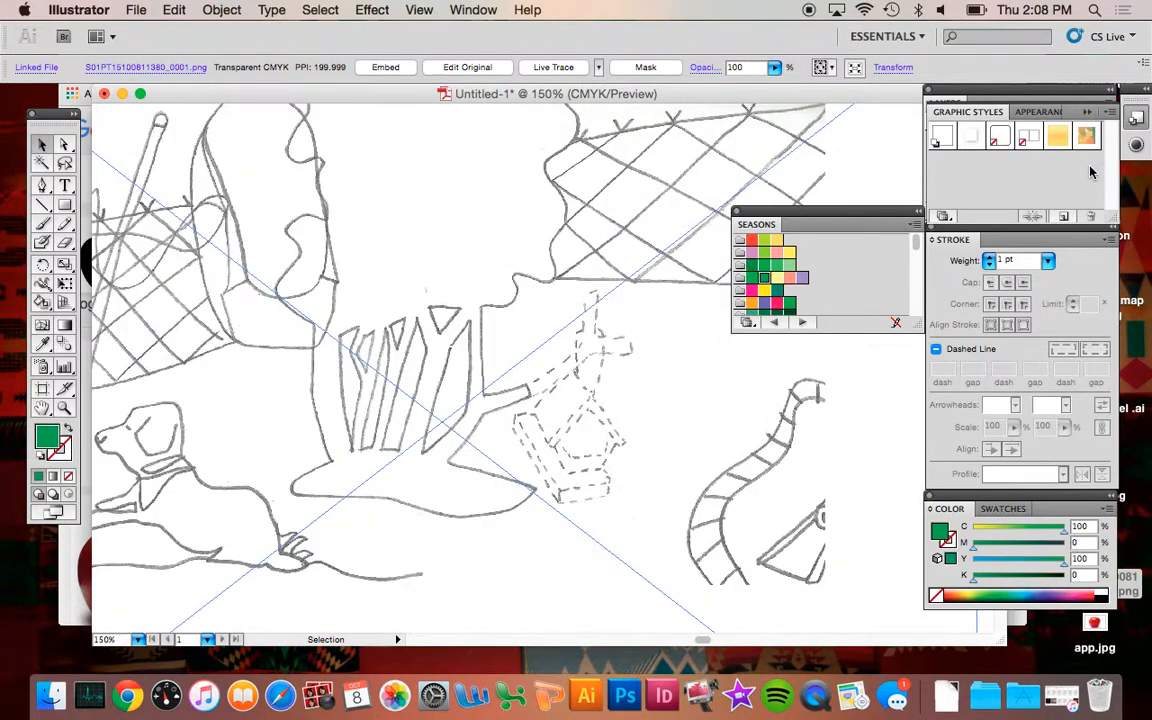
key("super+minus")
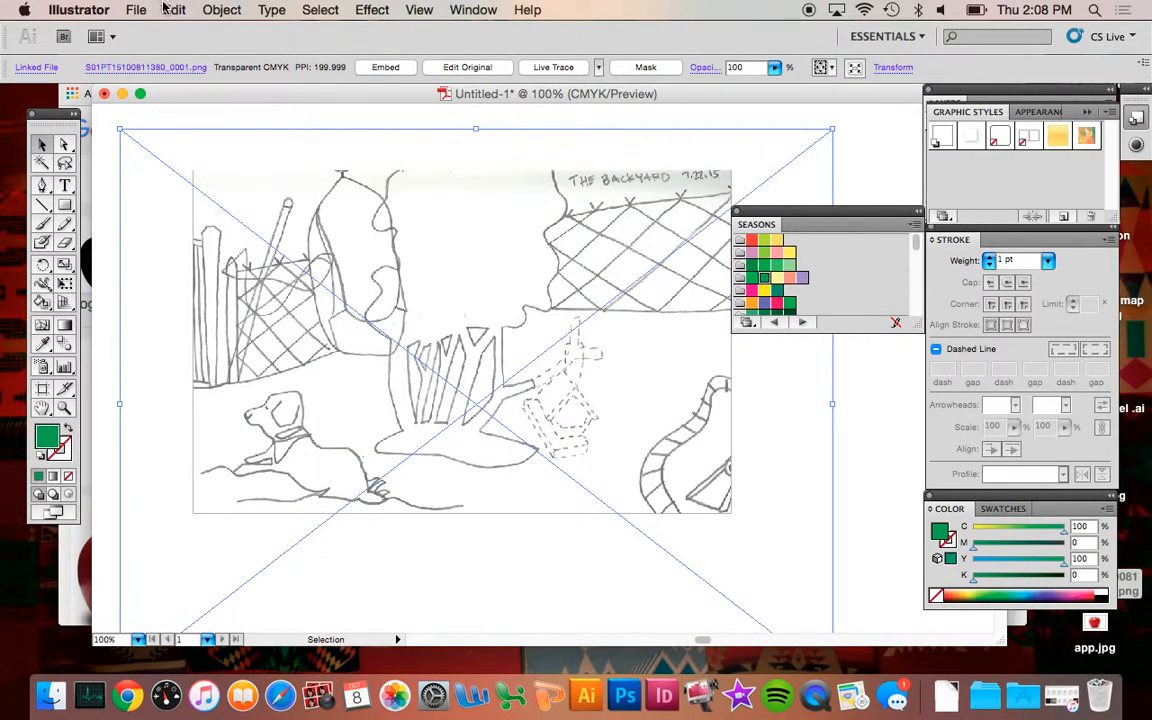
left_click(222, 9)
mouse_move(280, 432)
left_click(450, 437)
left_click(222, 9)
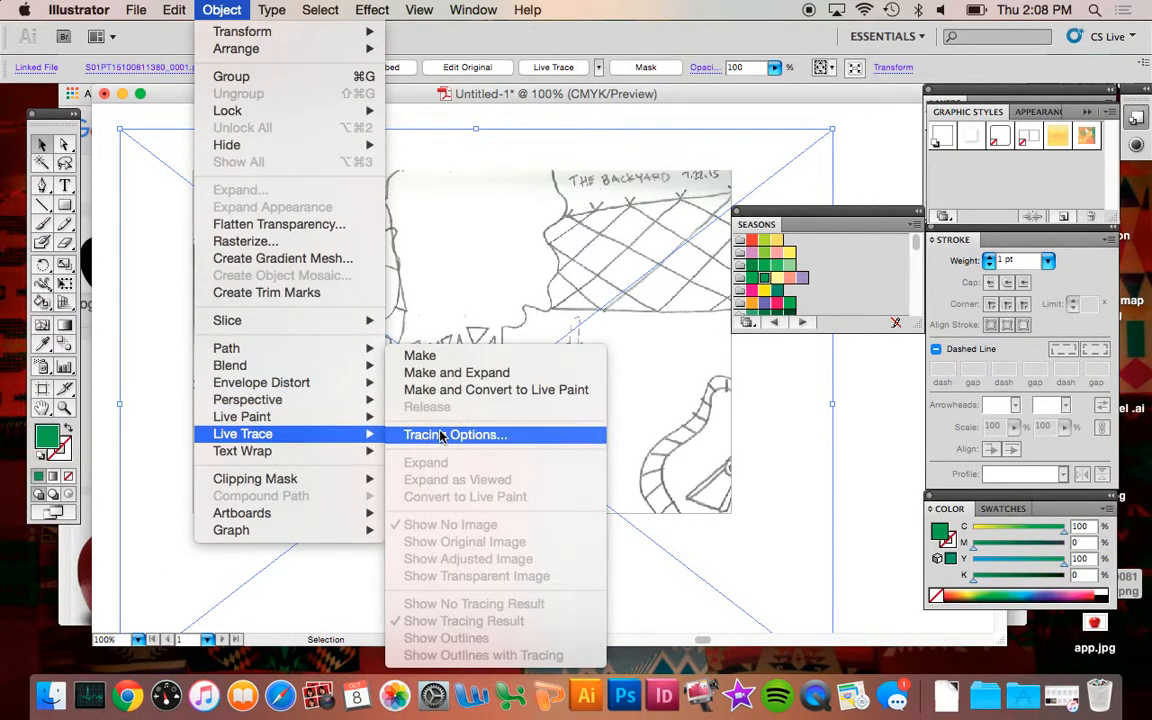
left_click(440, 436)
left_click(765, 303)
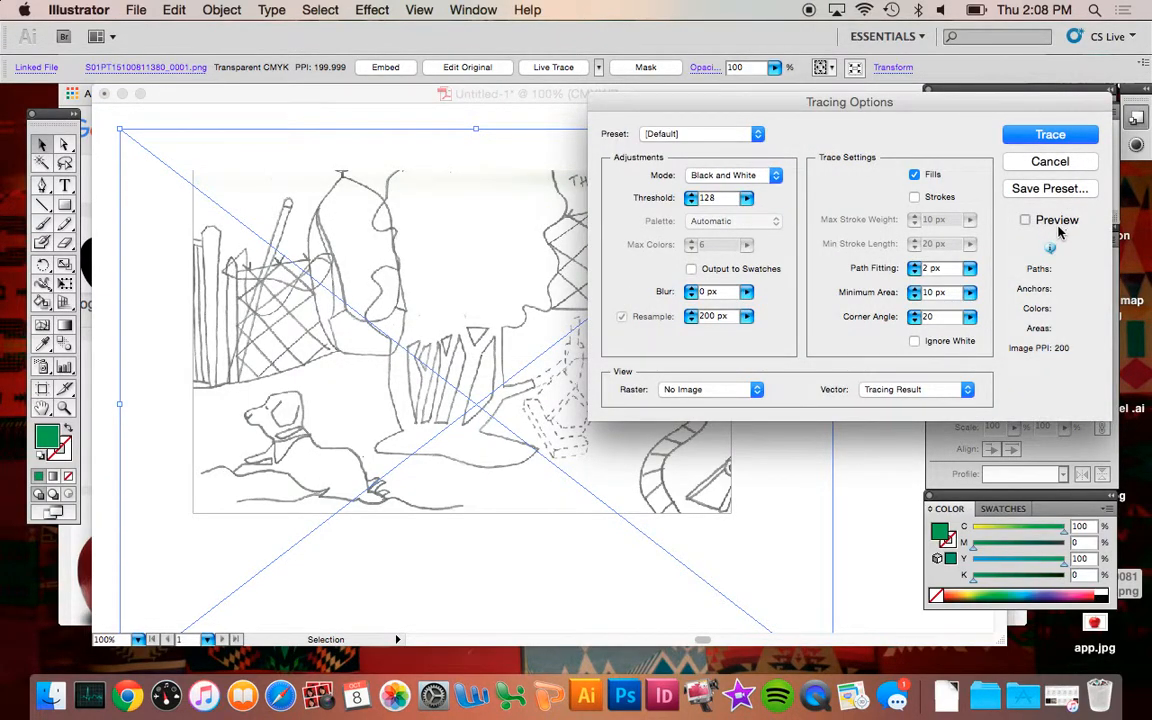
left_click(1026, 220)
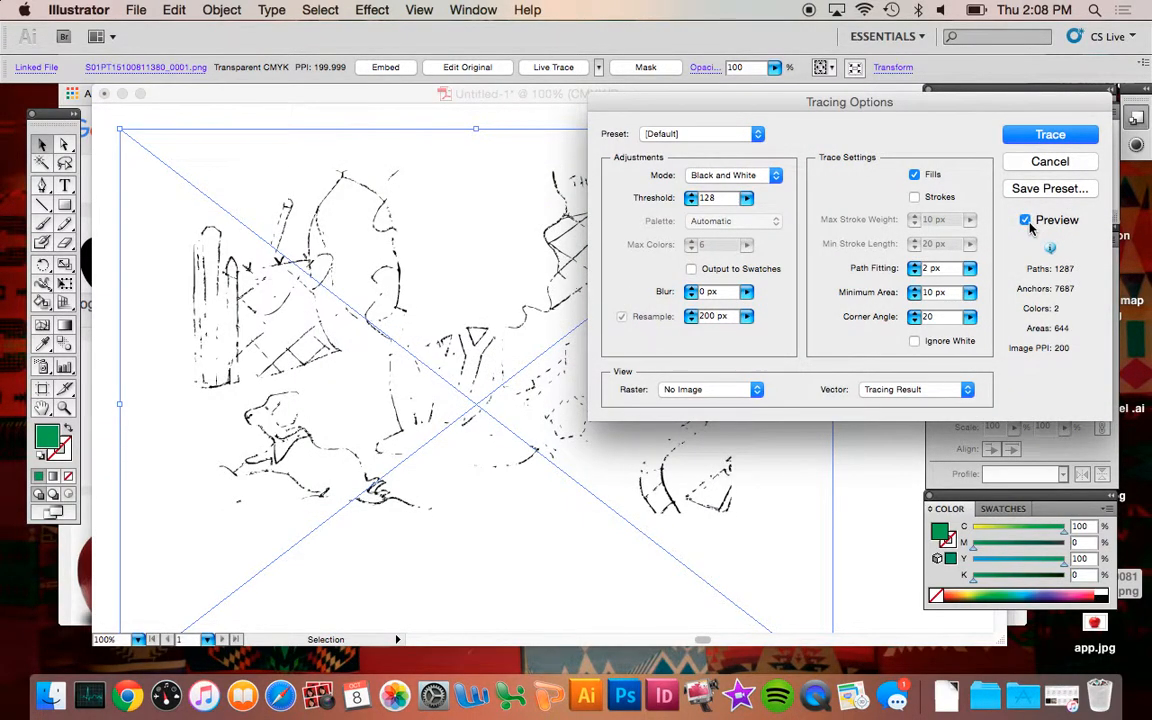
Try black-and-white tracing thresholds of 206, 231 and 255 on the previewed drawing.
left_click(746, 198)
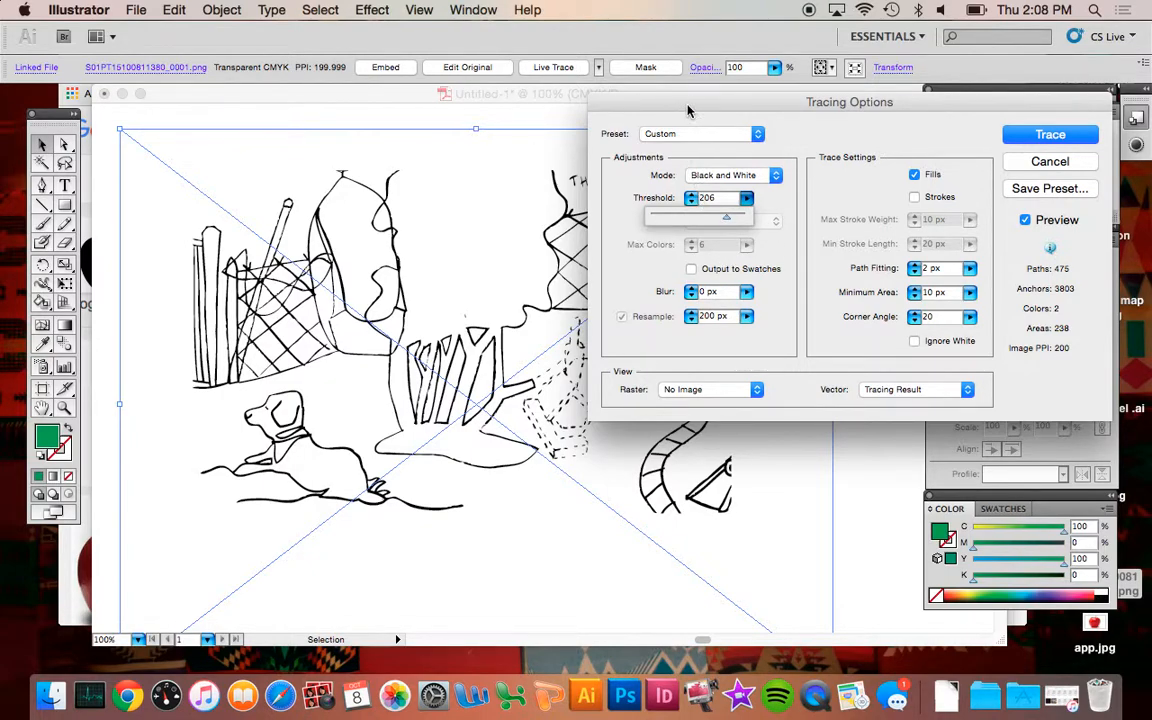
left_click(744, 200)
mouse_move(703, 105)
left_mouse_down()
mouse_move(661, 551)
mouse_move(690, 107)
left_mouse_up()
left_click(737, 201)
left_click_drag(713, 222, 724, 224)
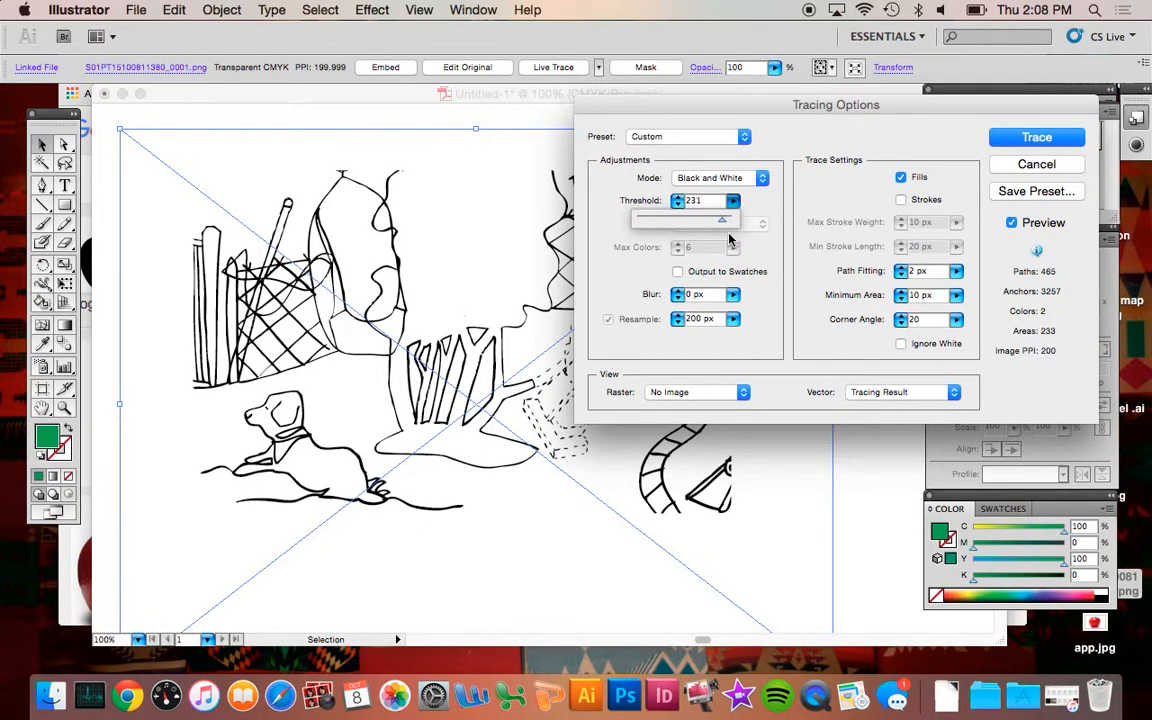
left_click_drag(723, 224, 790, 224)
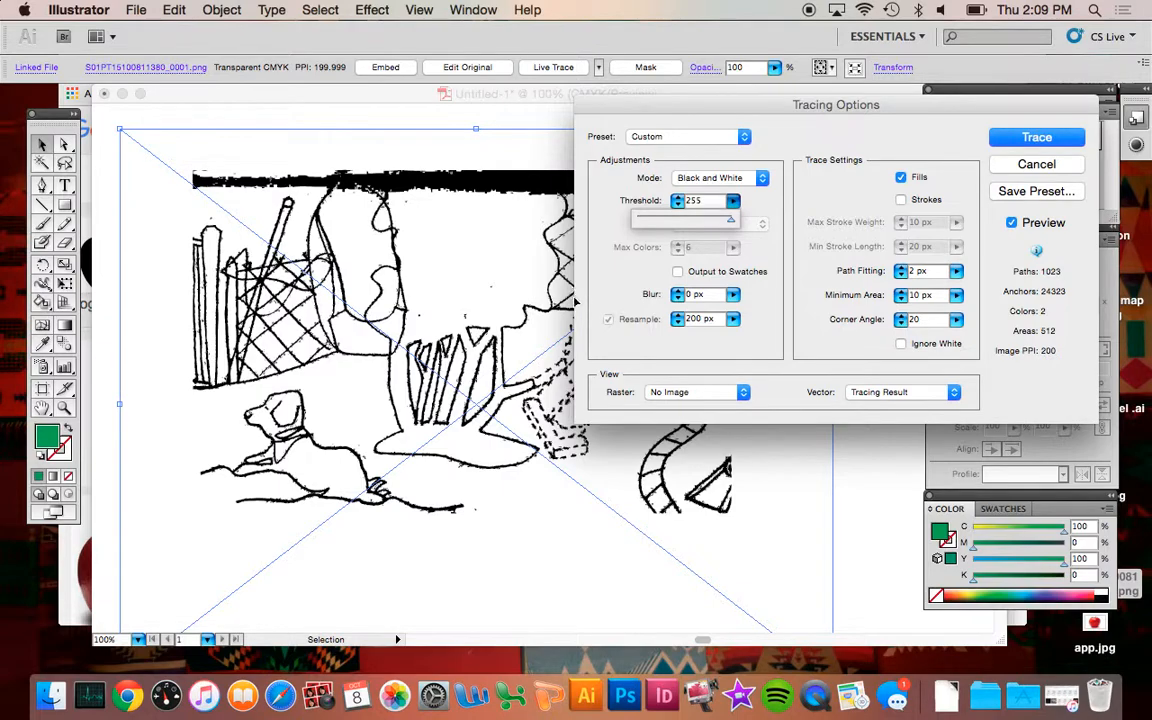
Set the tracing threshold to 213 and run the trace on the drawing.
left_click_drag(730, 221, 716, 226)
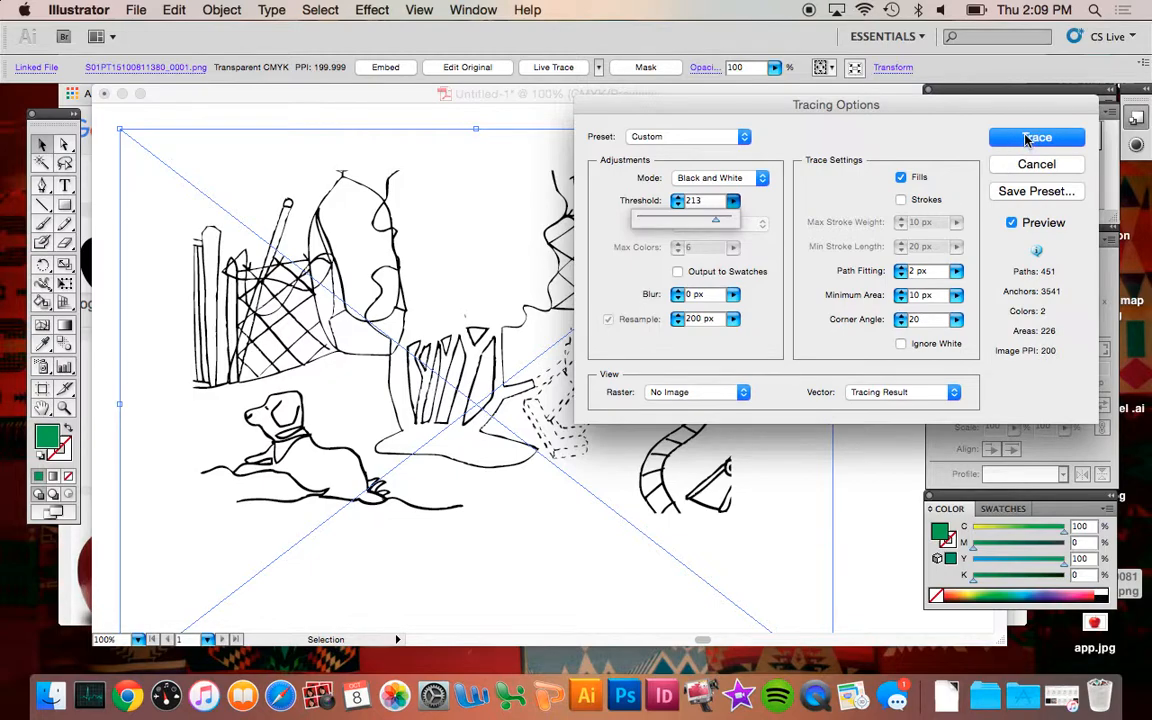
left_click(1026, 140)
left_click(1026, 140)
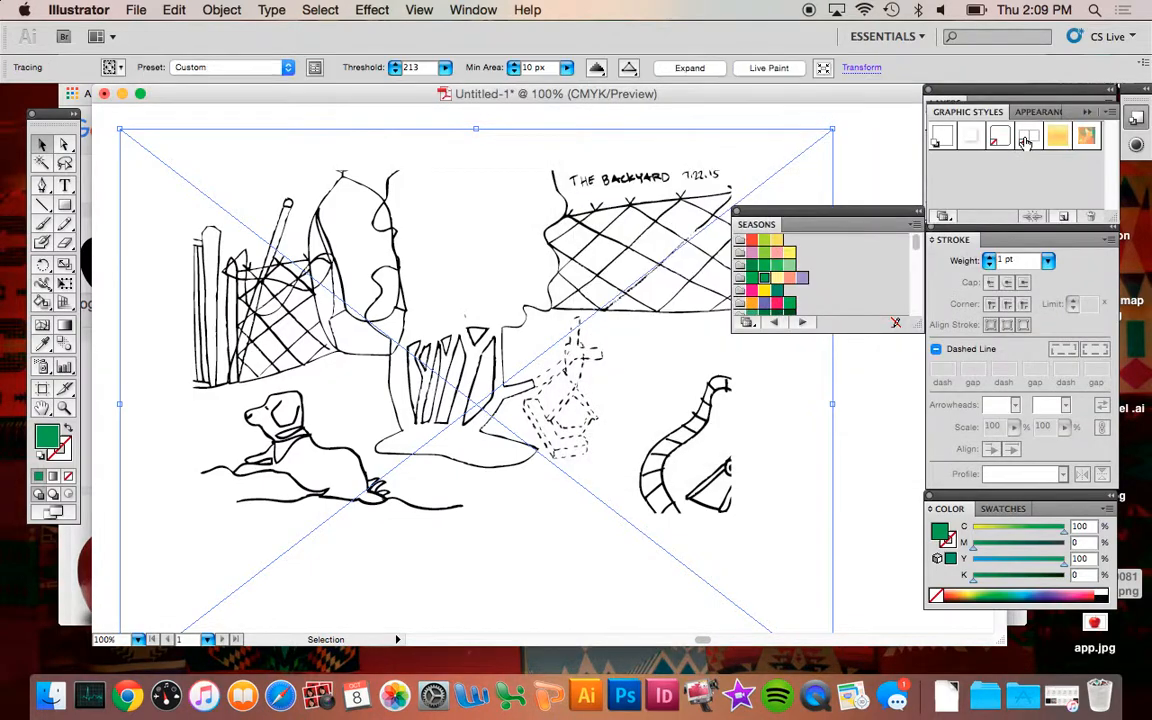
Convert the traced drawing to Live Paint, deselect it, and fill its open background with green using the Live Paint Bucket.
left_click(789, 68)
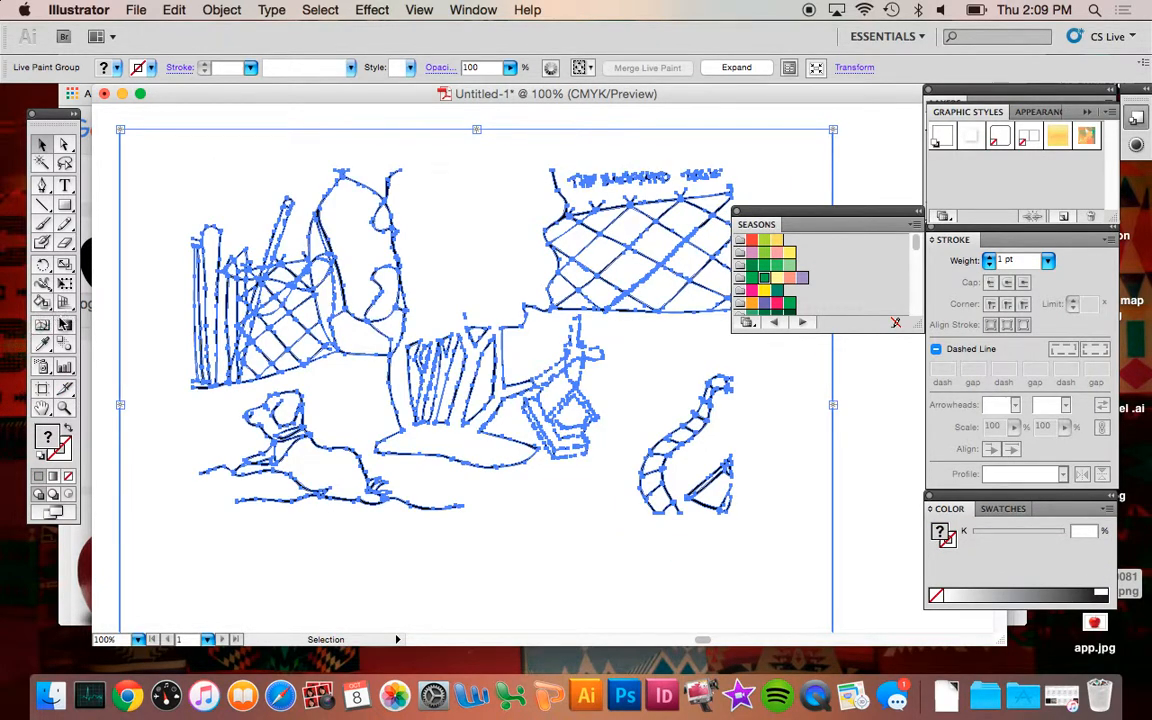
left_click(41, 324)
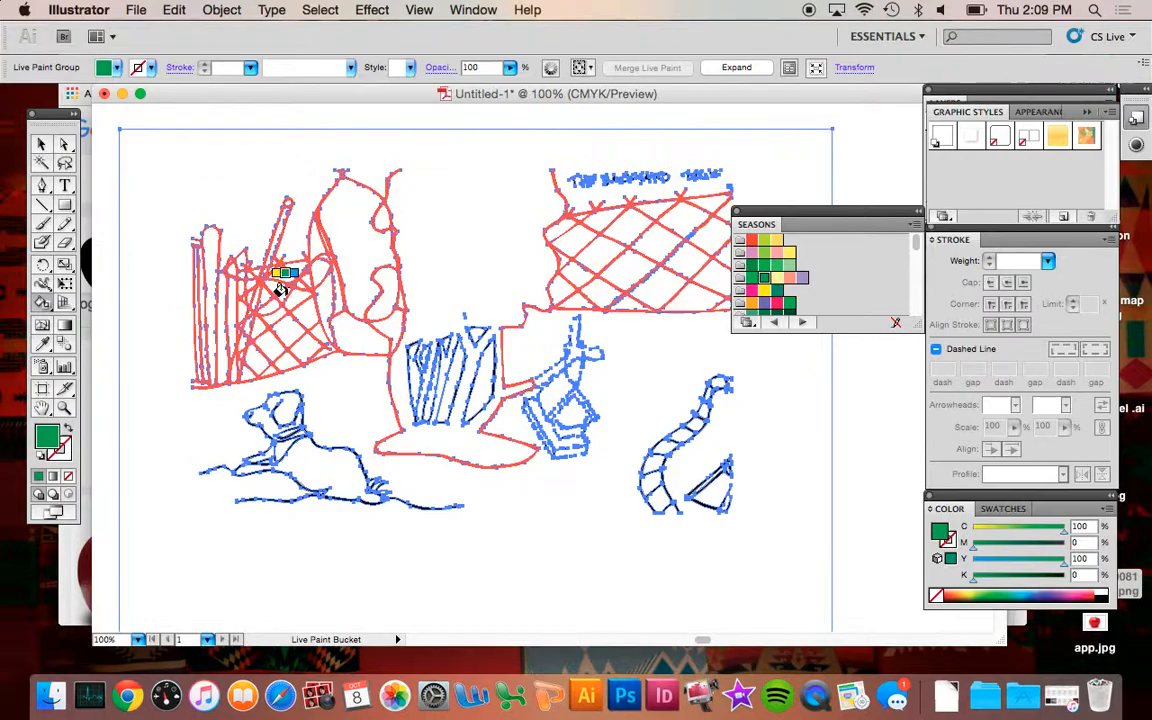
left_click(41, 144)
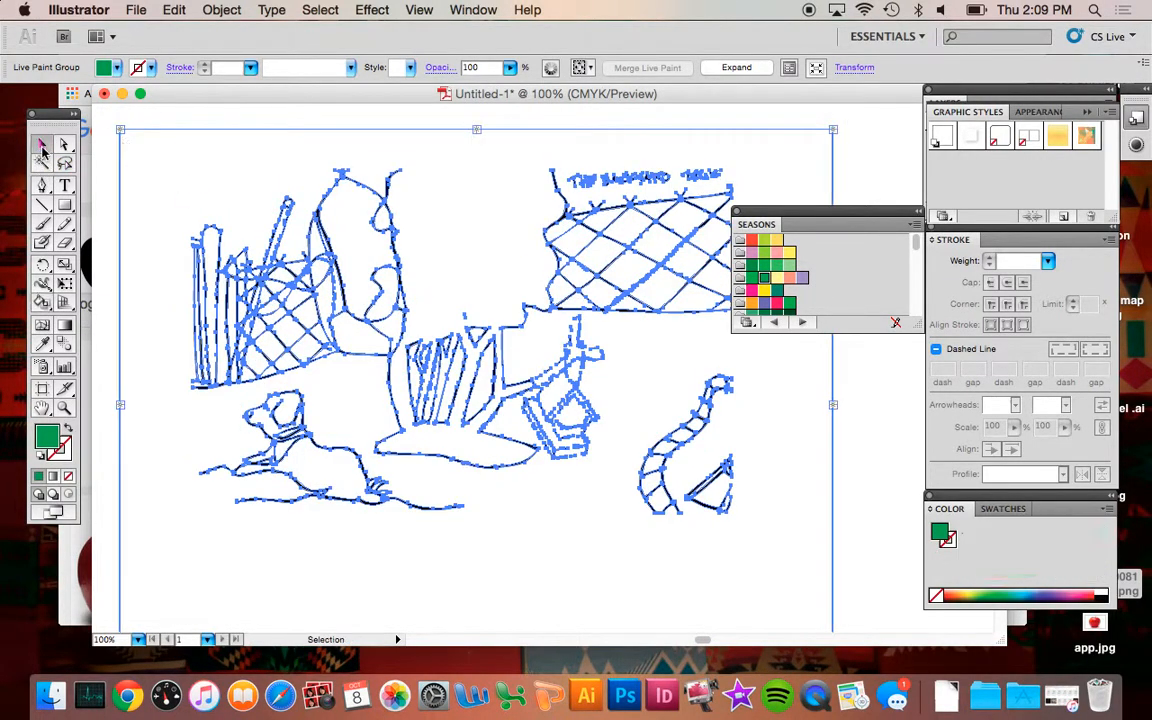
left_click(170, 117)
left_click(42, 304)
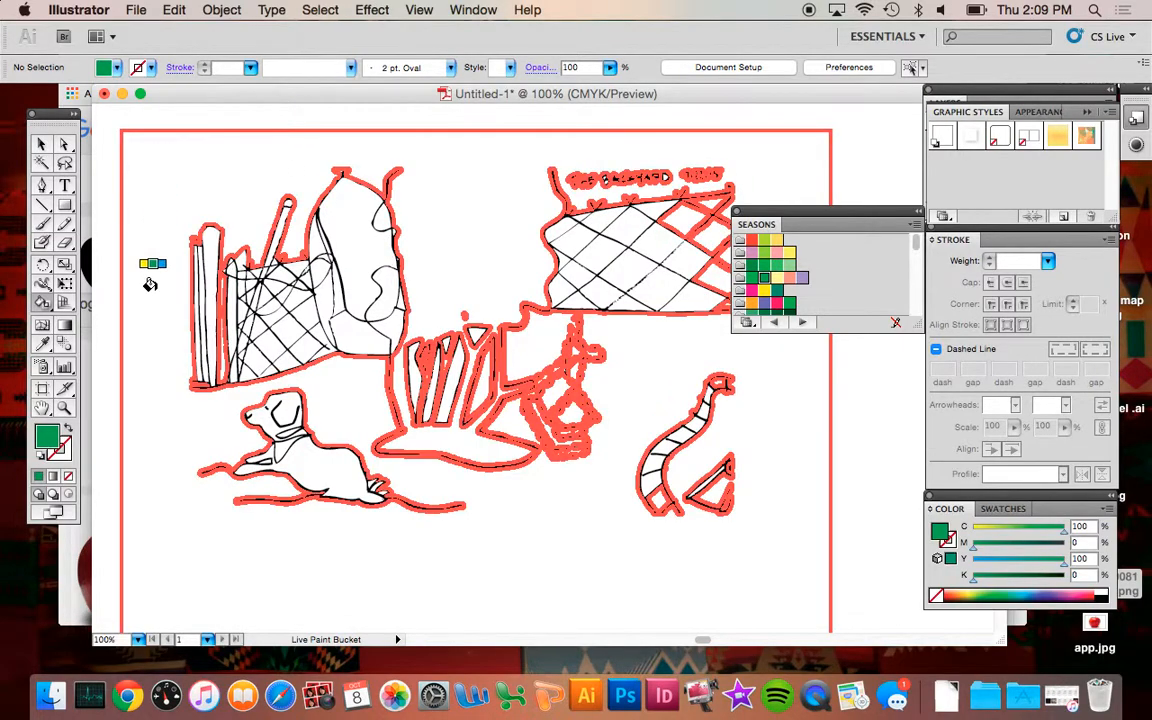
left_click(163, 427)
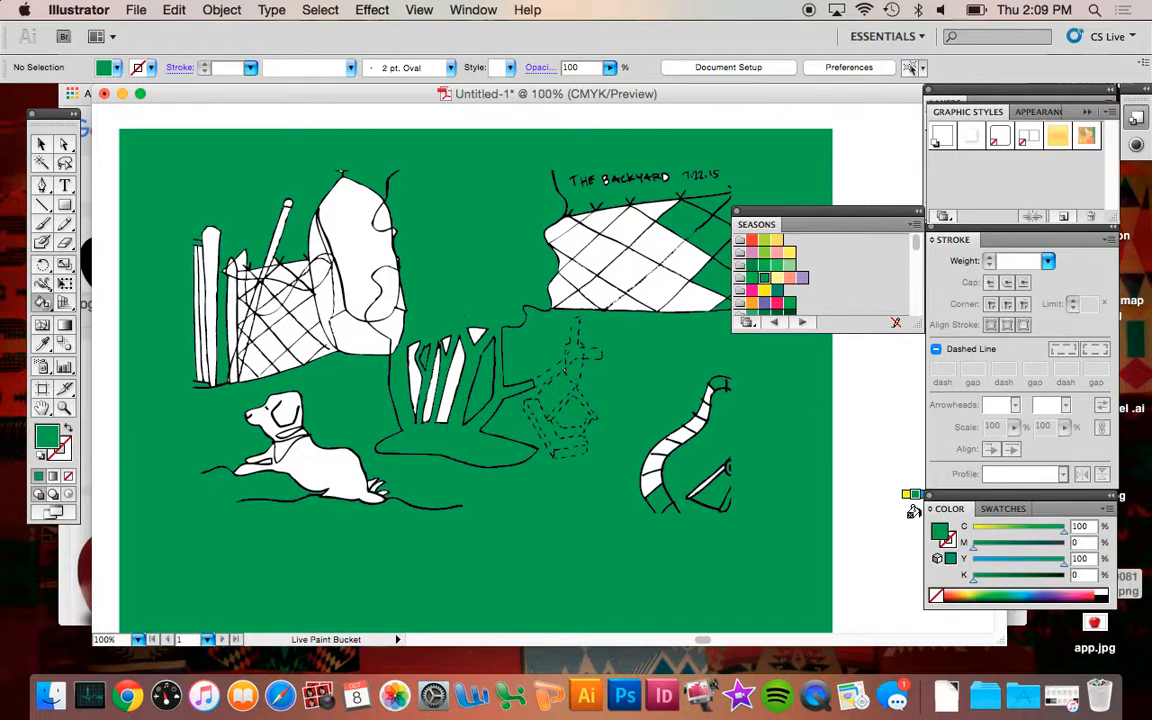
Draw a rectangle around the drawing, give it a green stroke with no fill, and fit its edges to the drawing's borders.
left_click(64, 204)
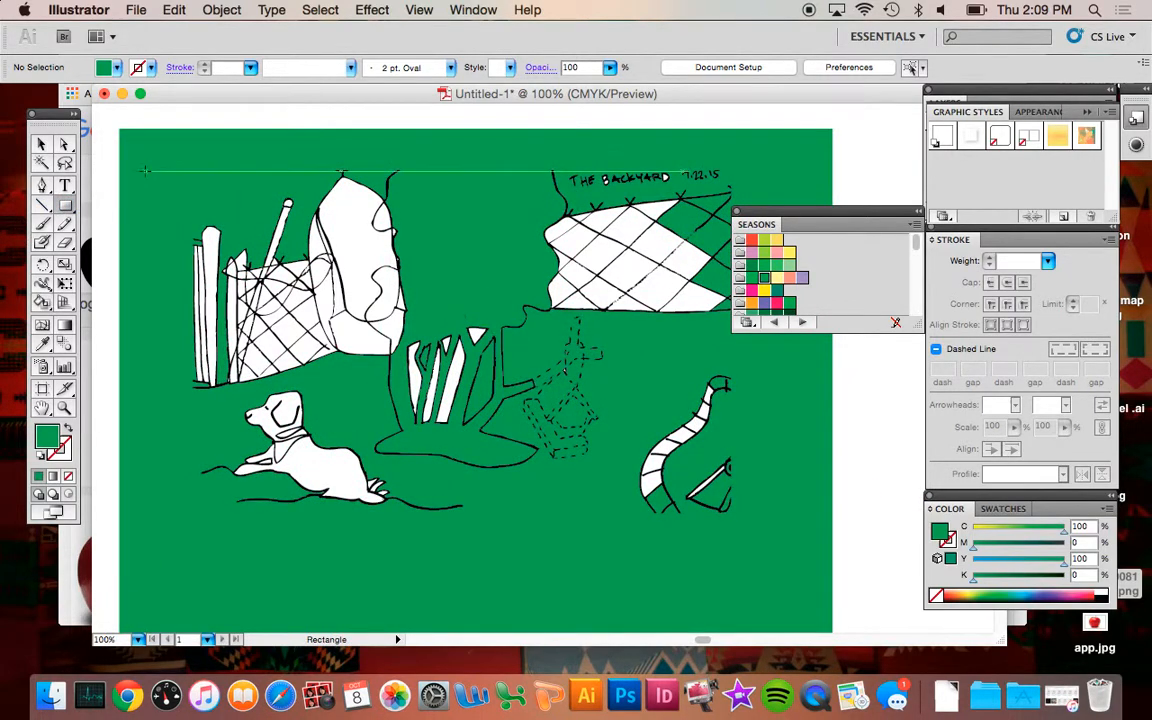
left_click_drag(187, 153, 731, 510)
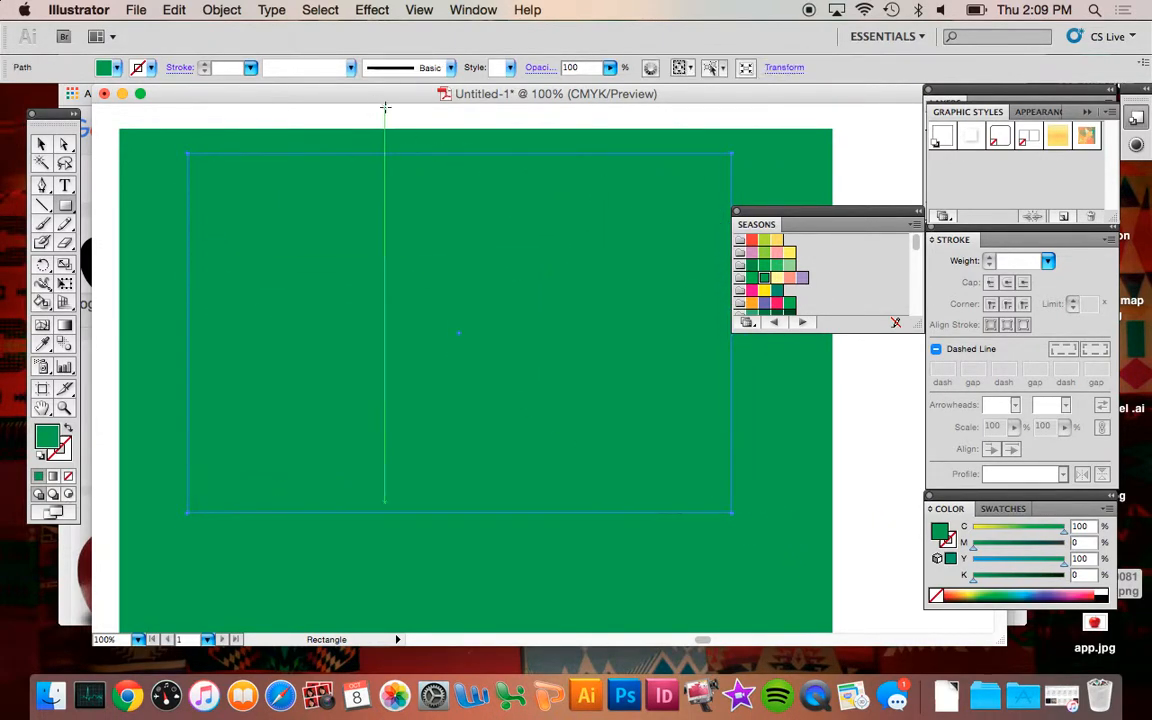
left_click(68, 430)
left_click(41, 144)
left_click_drag(457, 152, 462, 170)
left_click_drag(189, 341, 196, 341)
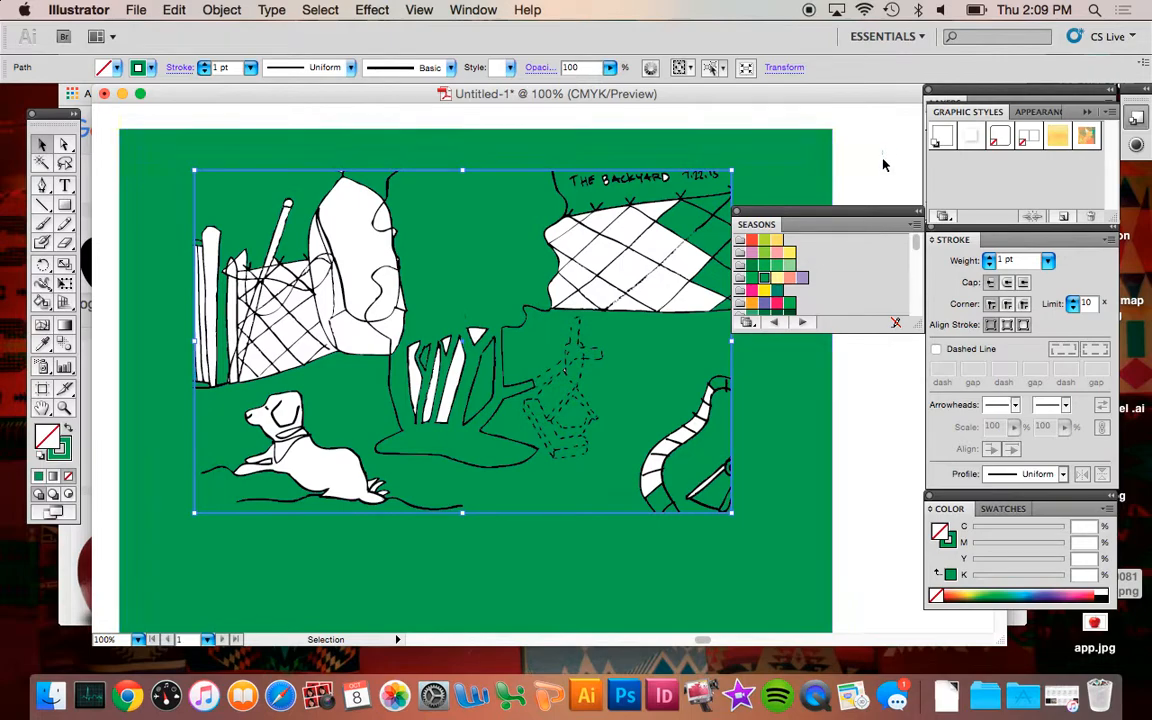
Change the rectangle's stroke to the dark green Seasons swatch, keep it without a fill, and deselect it.
left_click(787, 296)
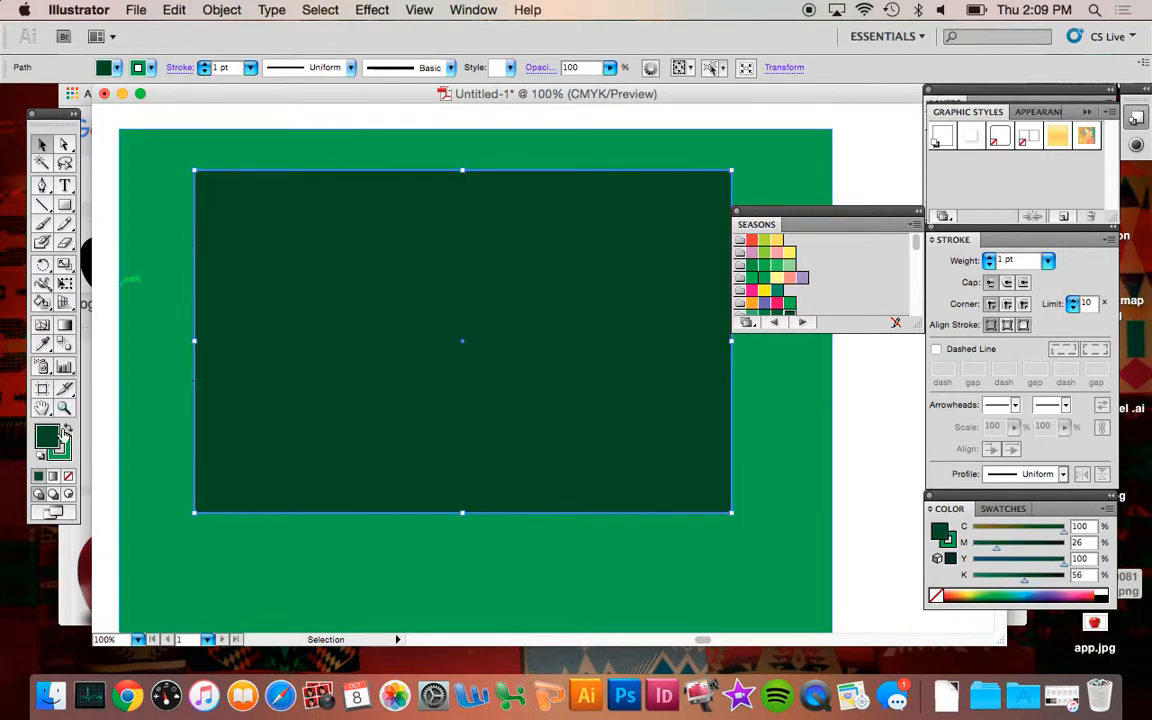
left_click(65, 430)
left_click(67, 478)
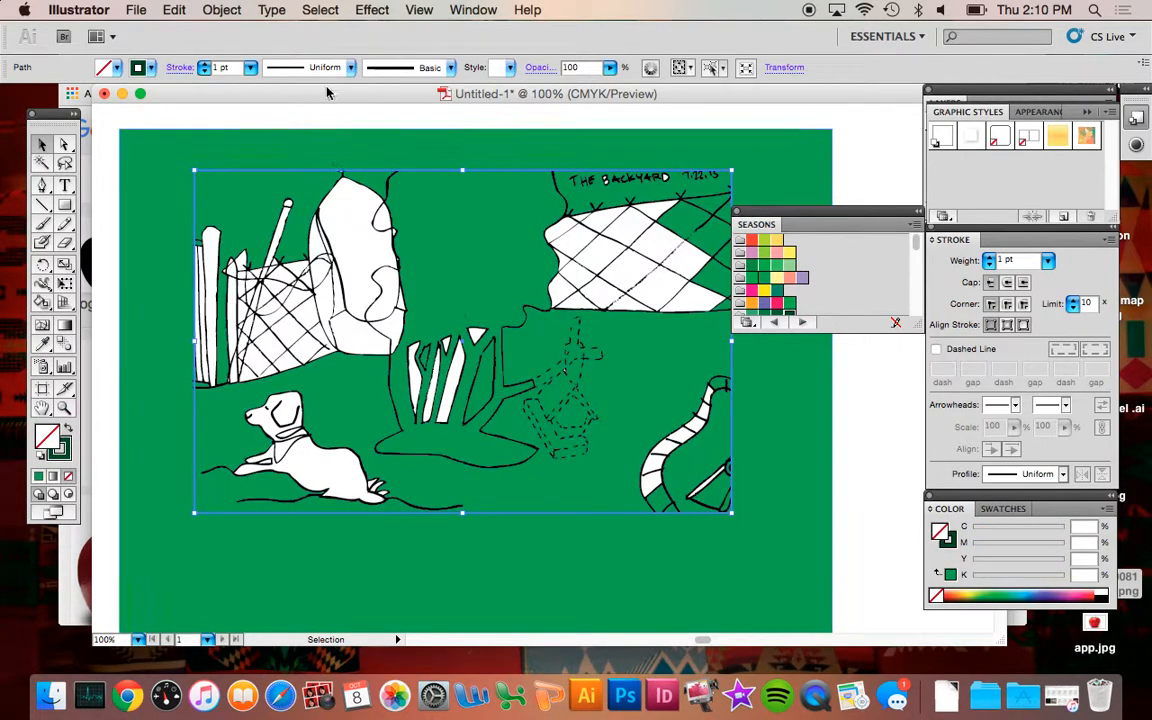
left_click(437, 126)
Select the rectangle together with the traced drawing, merge them into one Live Paint group, and deselect it.
key("super+minus")
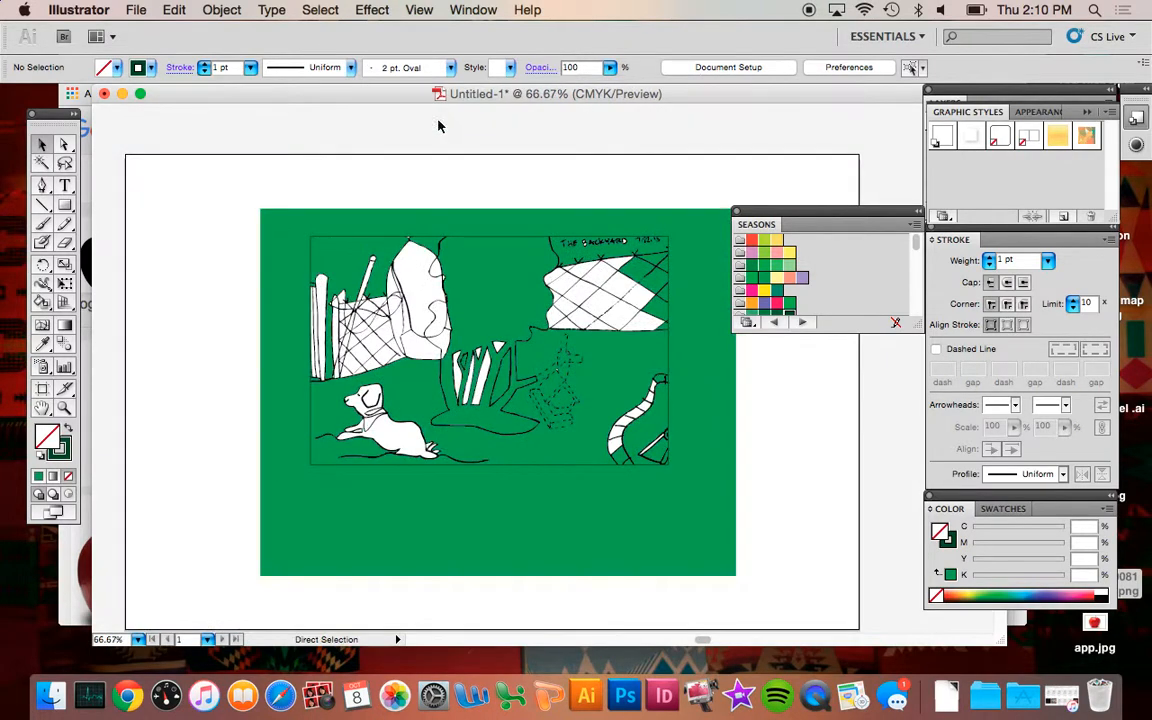
left_click_drag(244, 195, 803, 610)
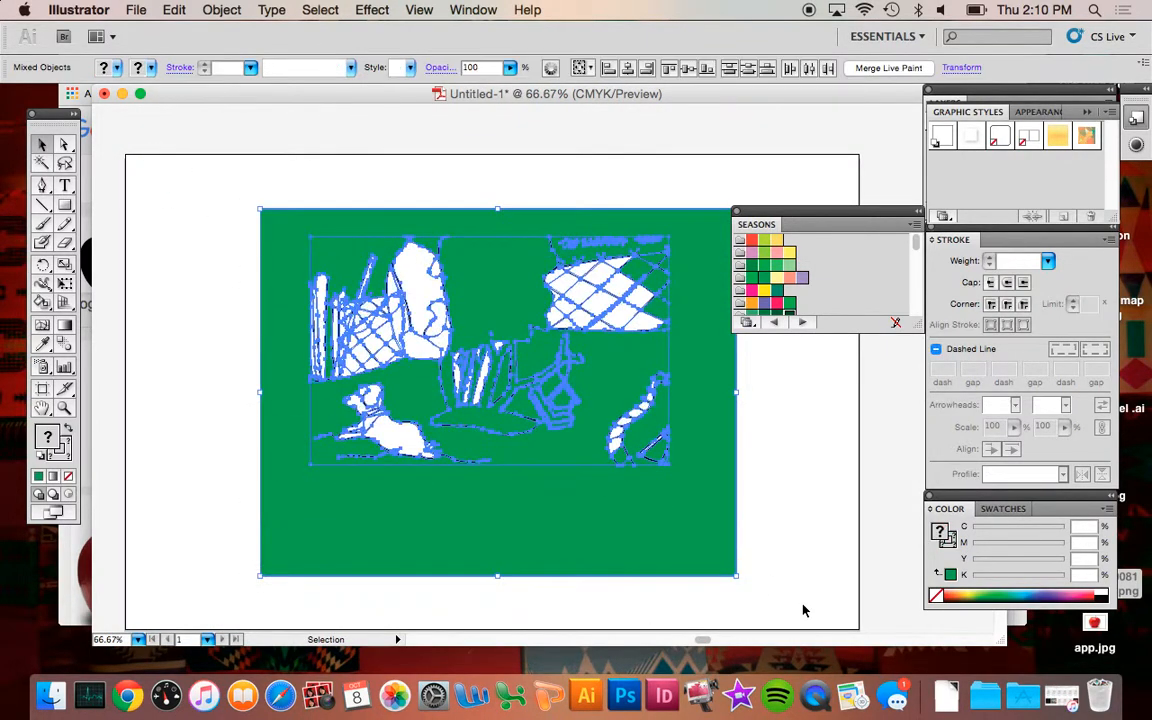
left_click(879, 68)
left_click(545, 193)
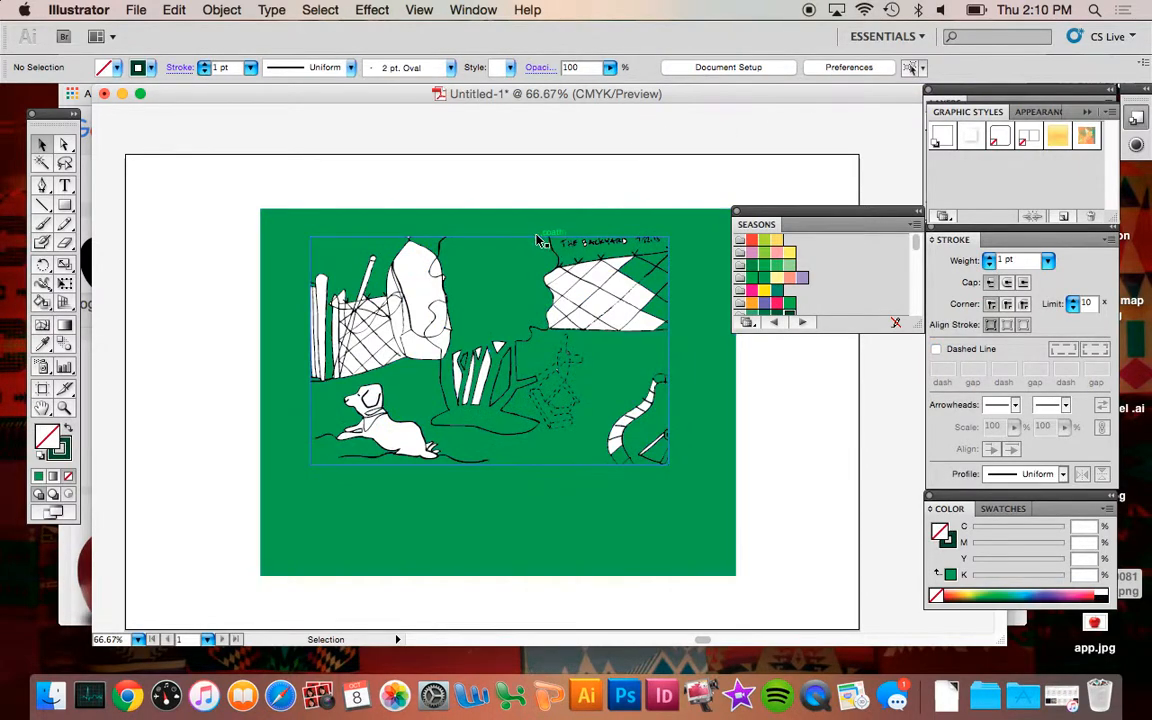
Fill the dog's body with the light yellow Seasons swatch using the Live Paint Bucket.
key("k")
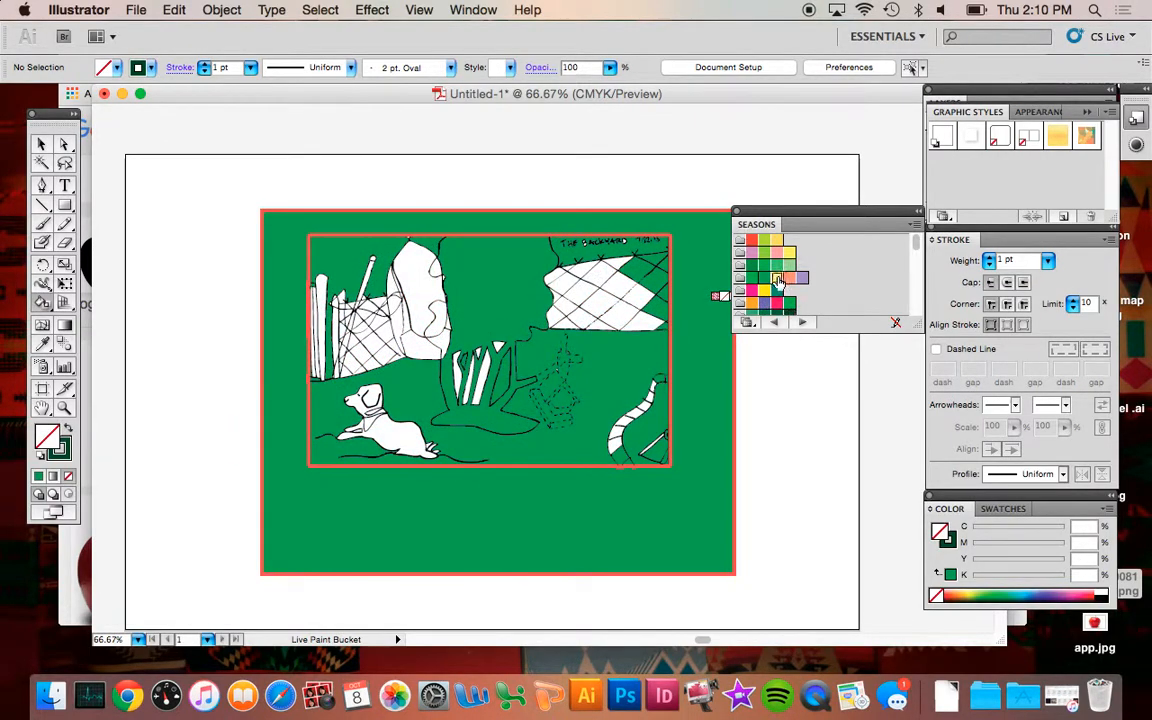
left_click(778, 280)
left_click(385, 430)
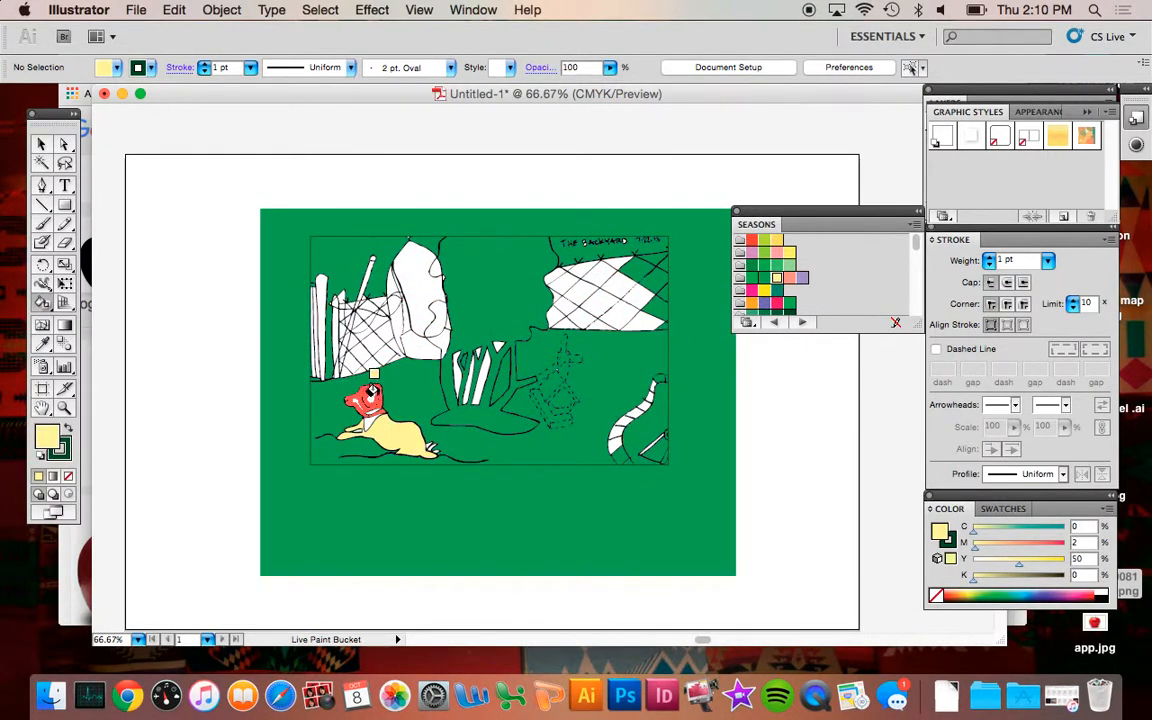